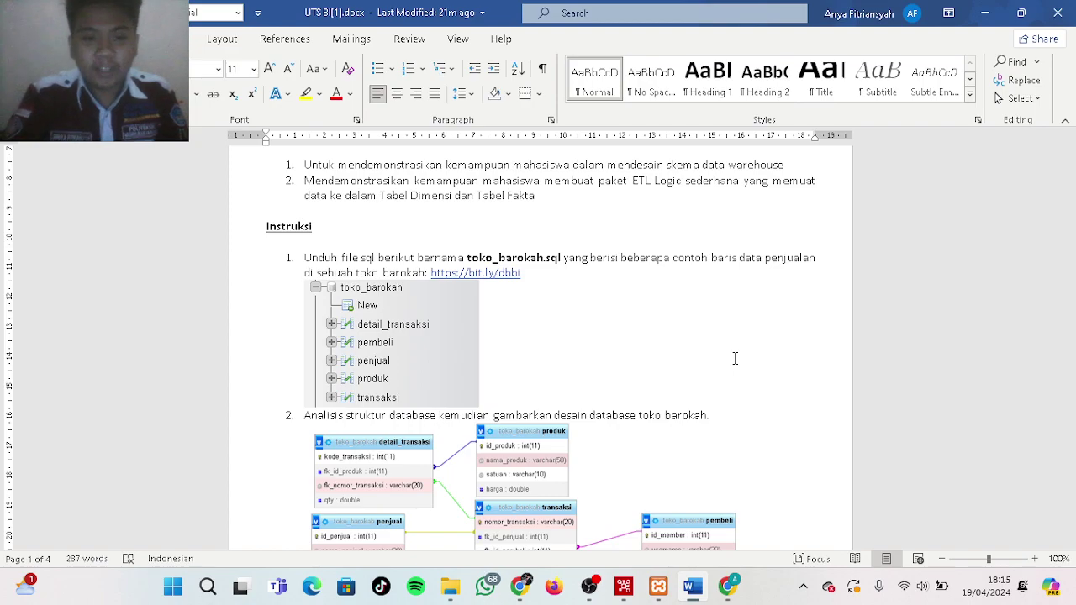
Review the exam document's objectives and first two instructions, including the toko_barokah table list and database diagram
scroll(735, 358, "up", 5)
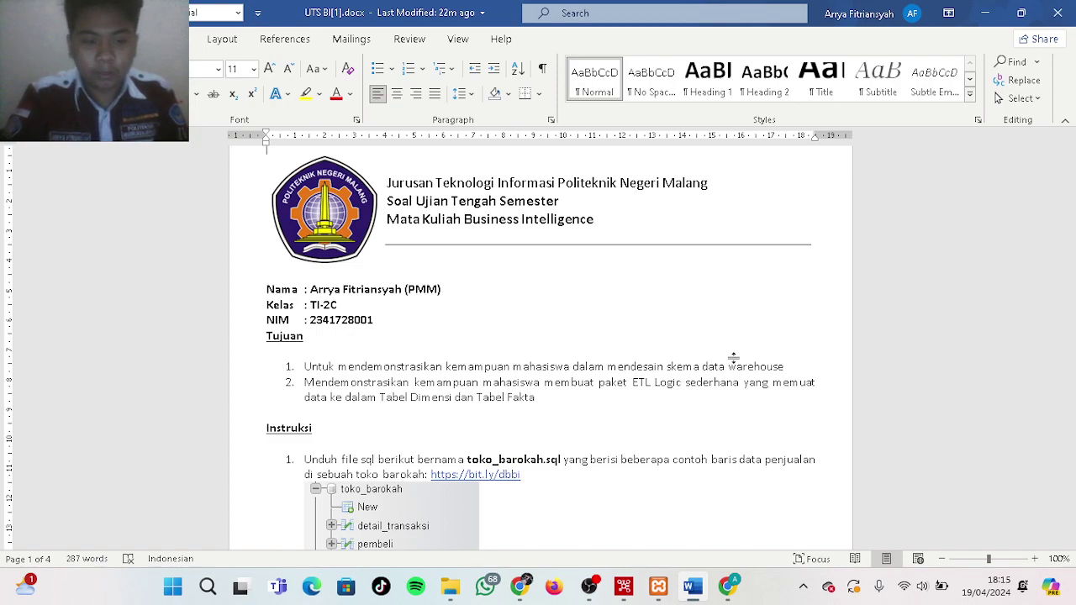
scroll(734, 358, "down", 3)
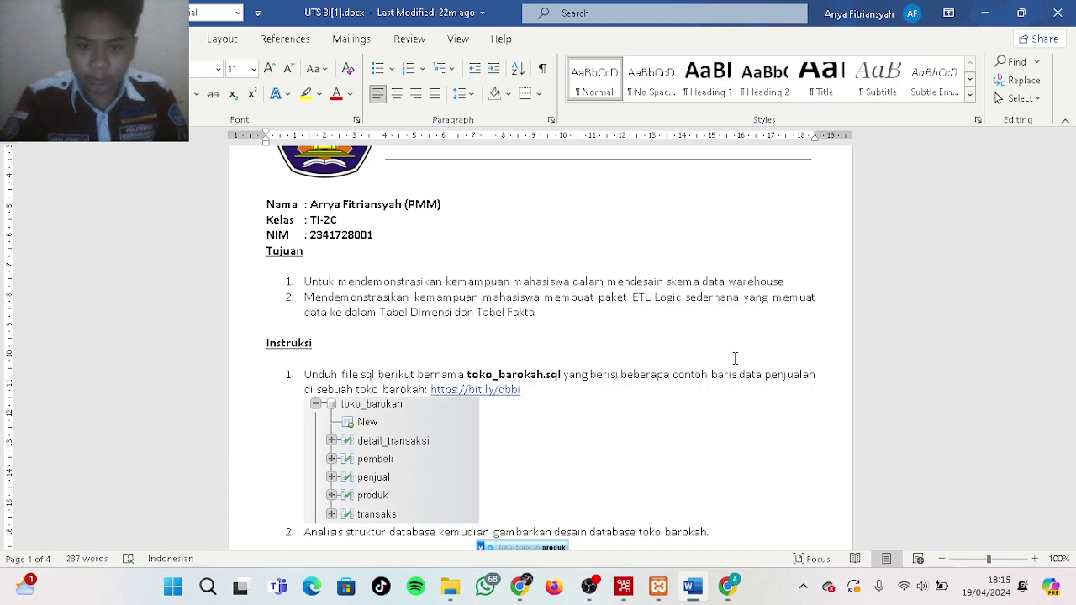
scroll(735, 358, "down", 2)
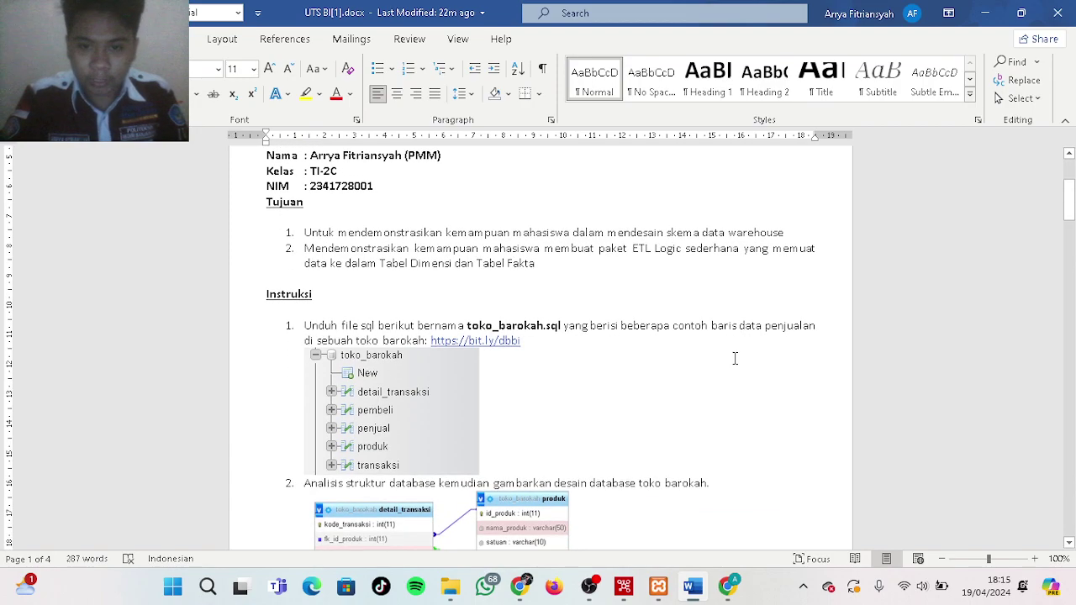
scroll(734, 358, "down", 3)
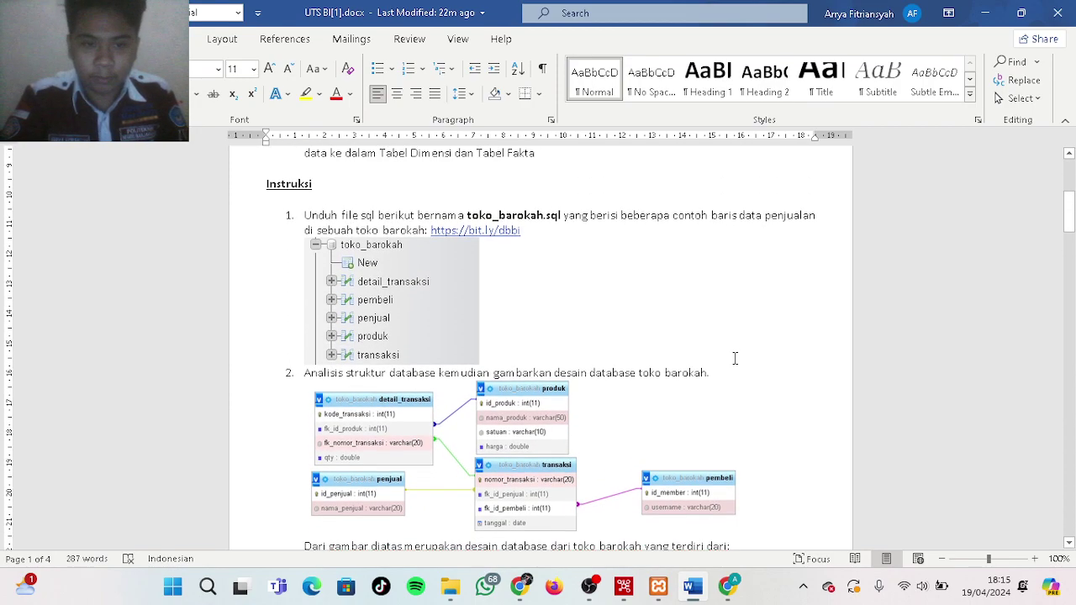
scroll(735, 358, "up", 1)
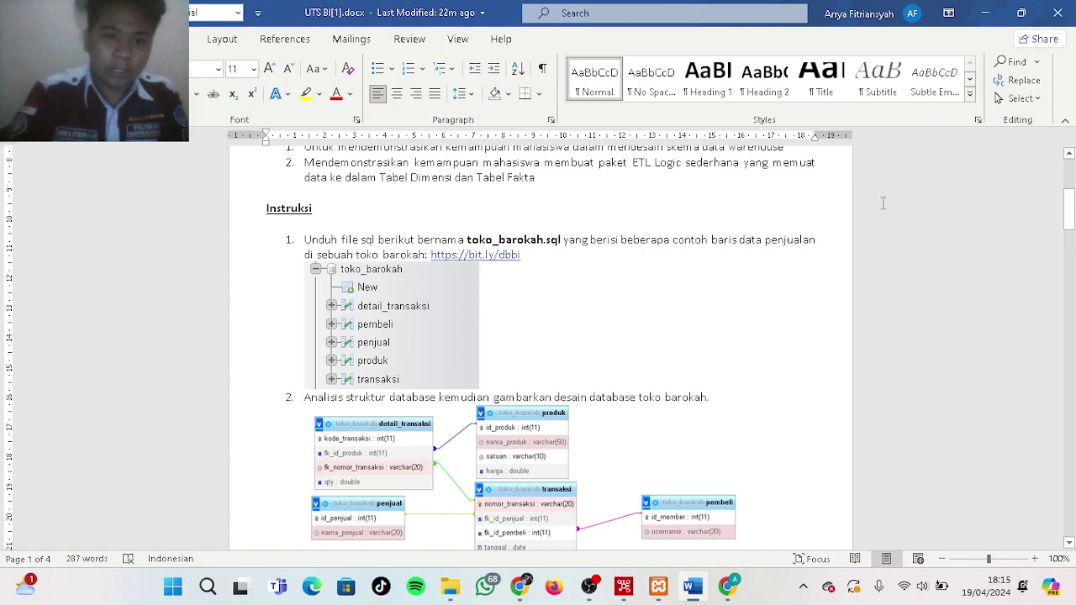
Switch to phpMyAdmin in the browser and examine the relationship diagram of the toko_barokah database
left_click(983, 8)
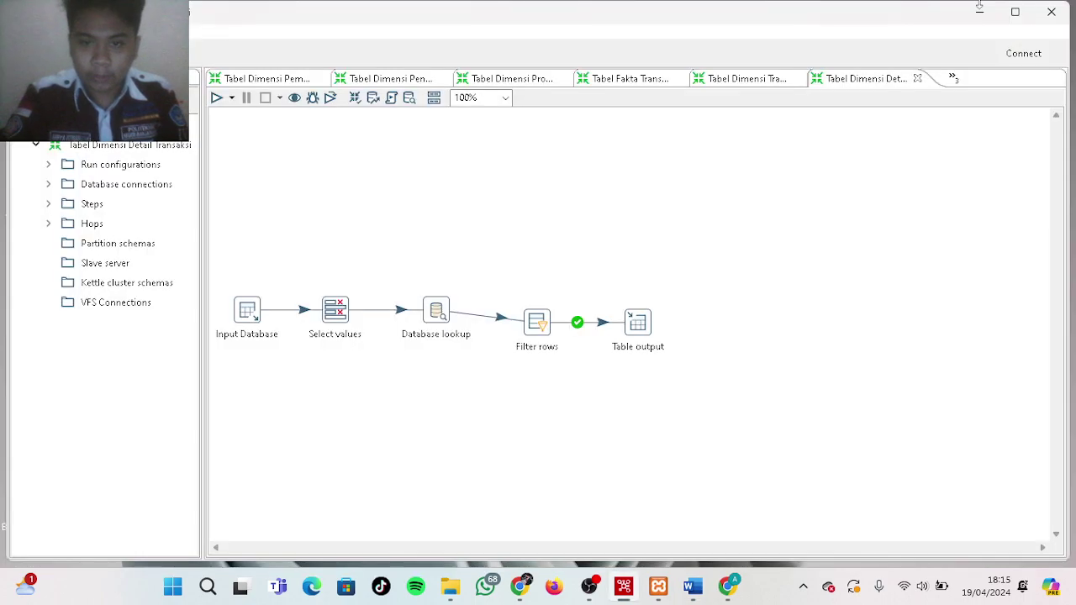
left_click(726, 587)
mouse_move(200, 334)
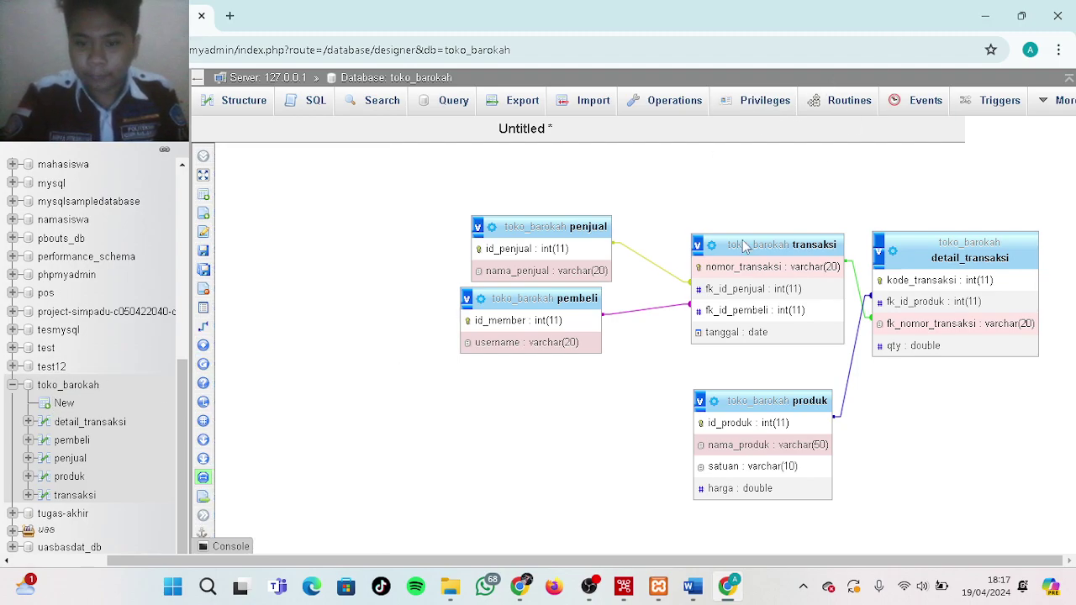
Switch to the Word document and read its table descriptions, KPI list and data warehouse schema requirements
left_click(693, 586)
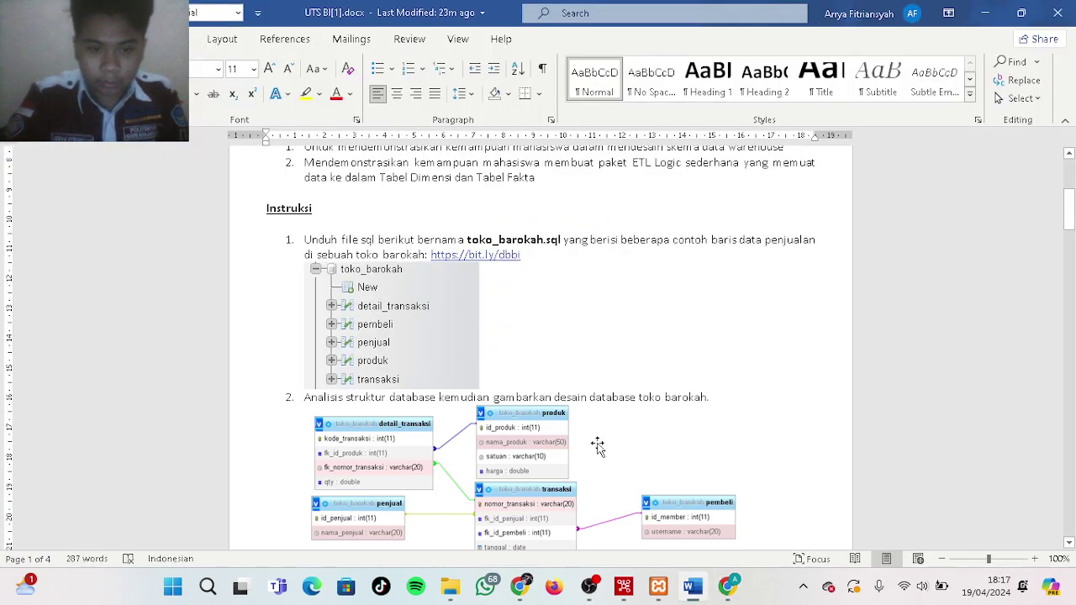
scroll(596, 445, "down", 15)
scroll(598, 442, "up", 3)
scroll(598, 443, "down", 6)
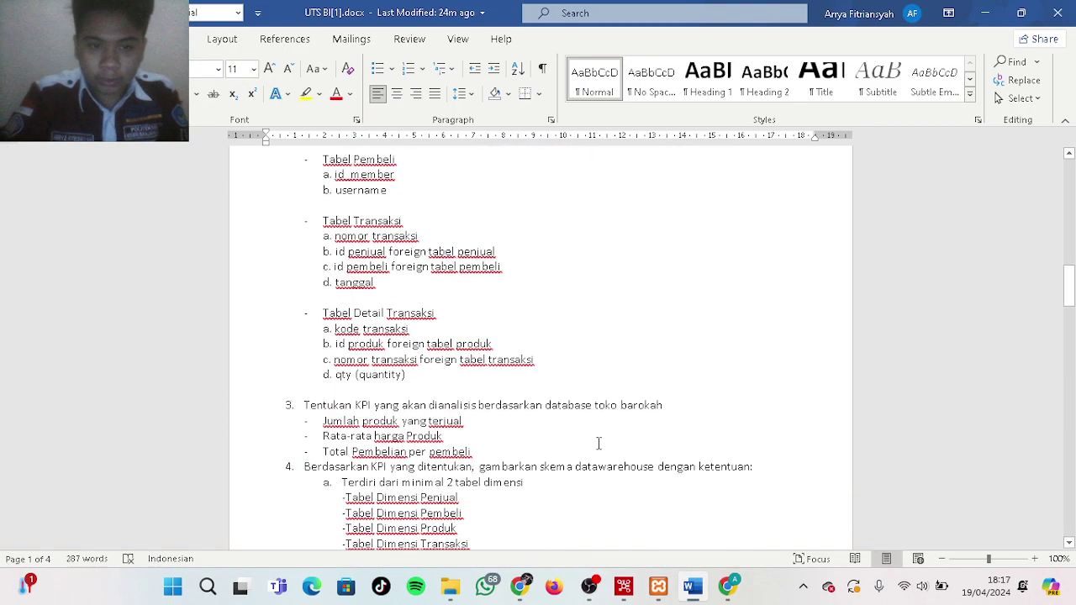
scroll(599, 443, "down", 3)
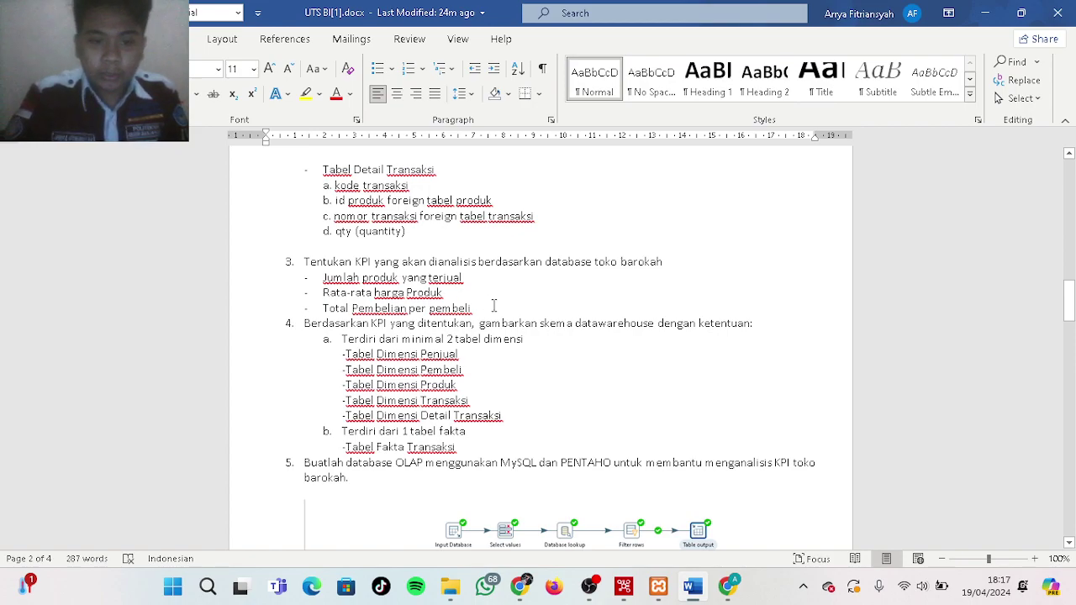
scroll(494, 305, "down", 2)
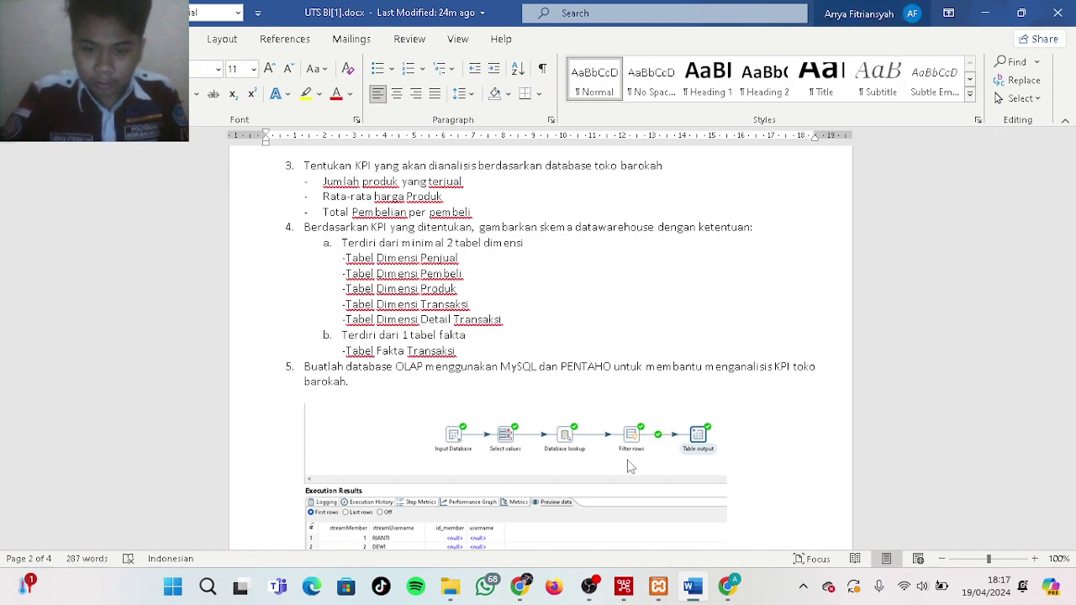
scroll(721, 336, "up", 2)
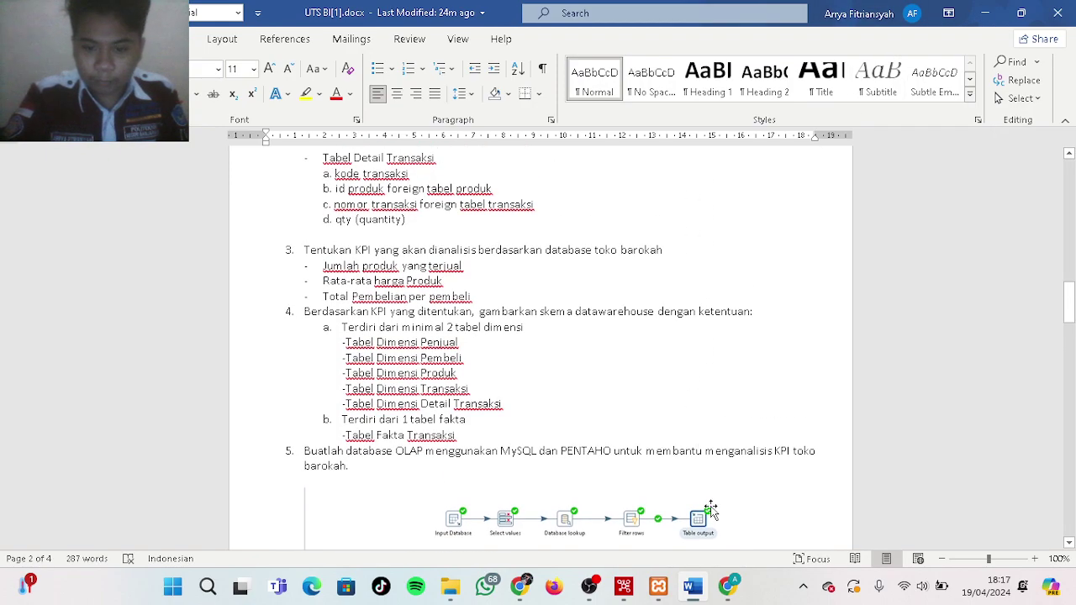
Switch to Pentaho and open the Input Database step of the Tabel Dimensi Penjual transformation to examine its SQL query
left_click(624, 587)
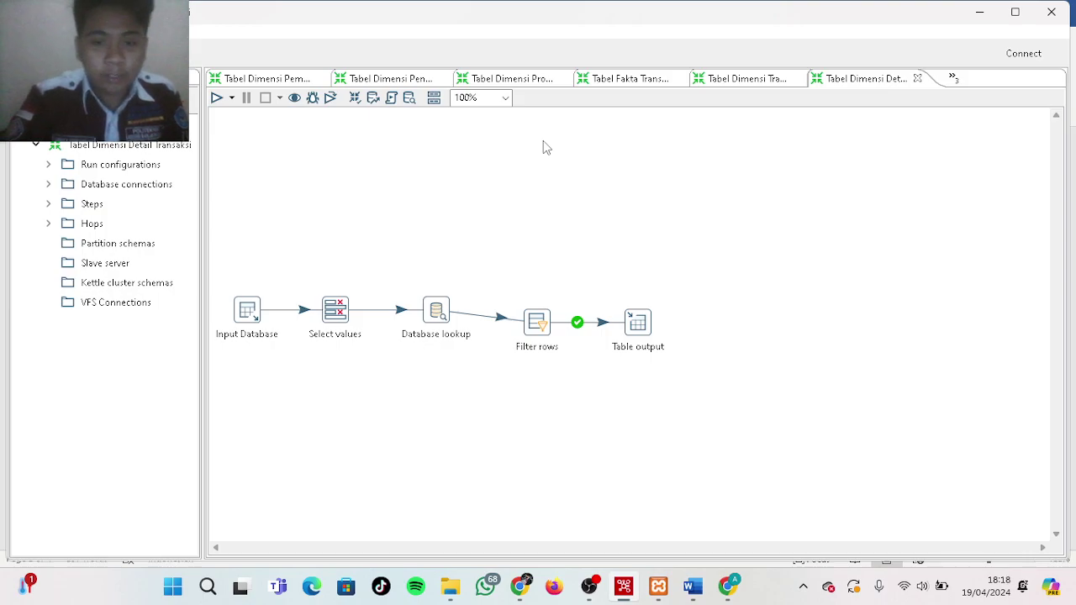
left_click(391, 79)
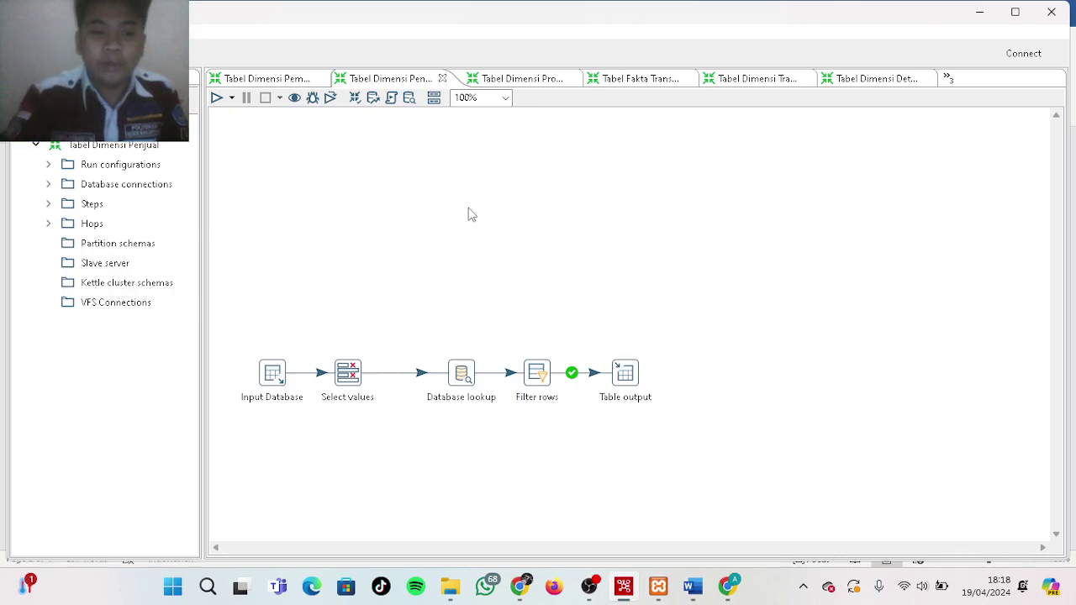
double_click(271, 373)
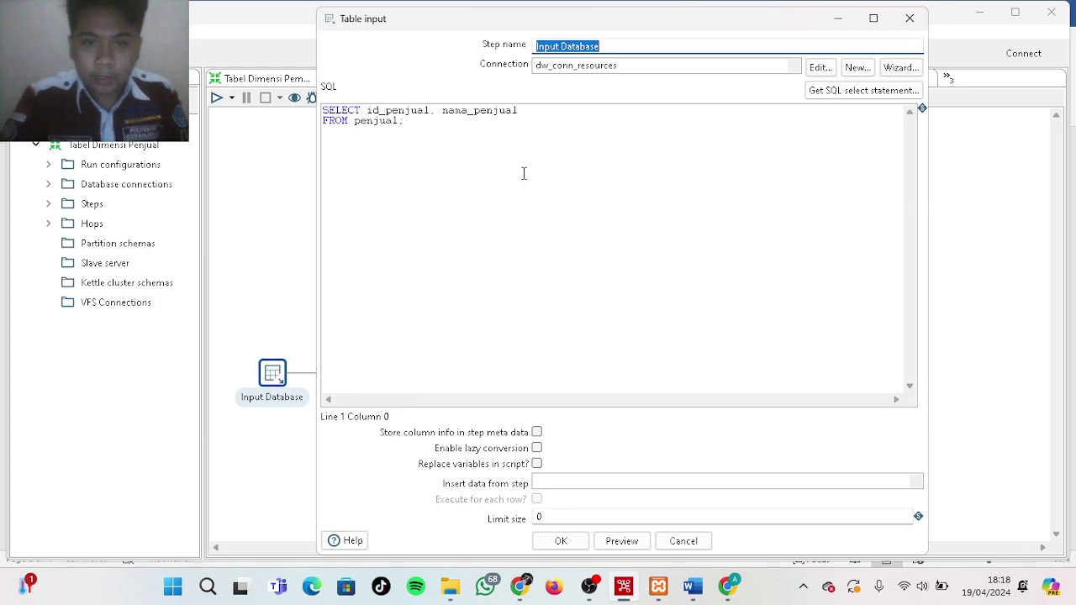
Test the dw_conn_resources connection used by the Input Database step and accept the connection and step settings
left_click(834, 75)
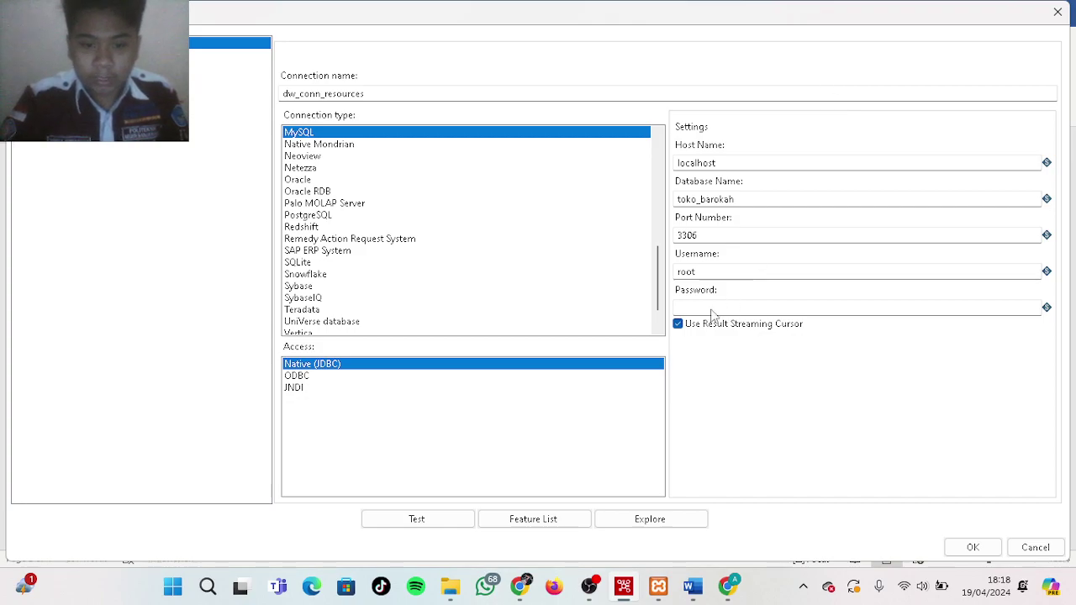
left_click(398, 526)
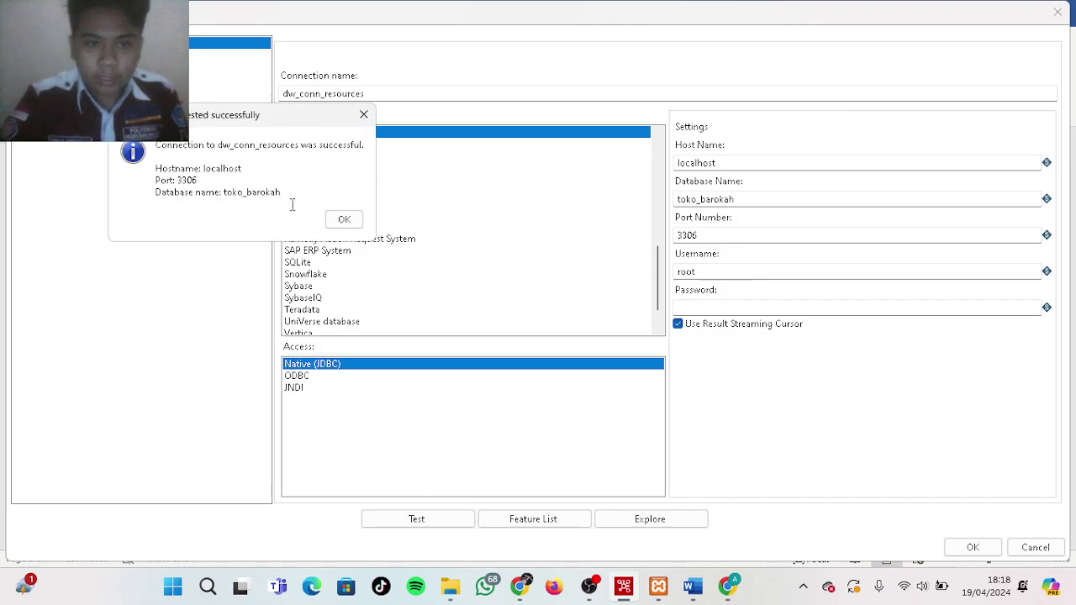
left_click(343, 219)
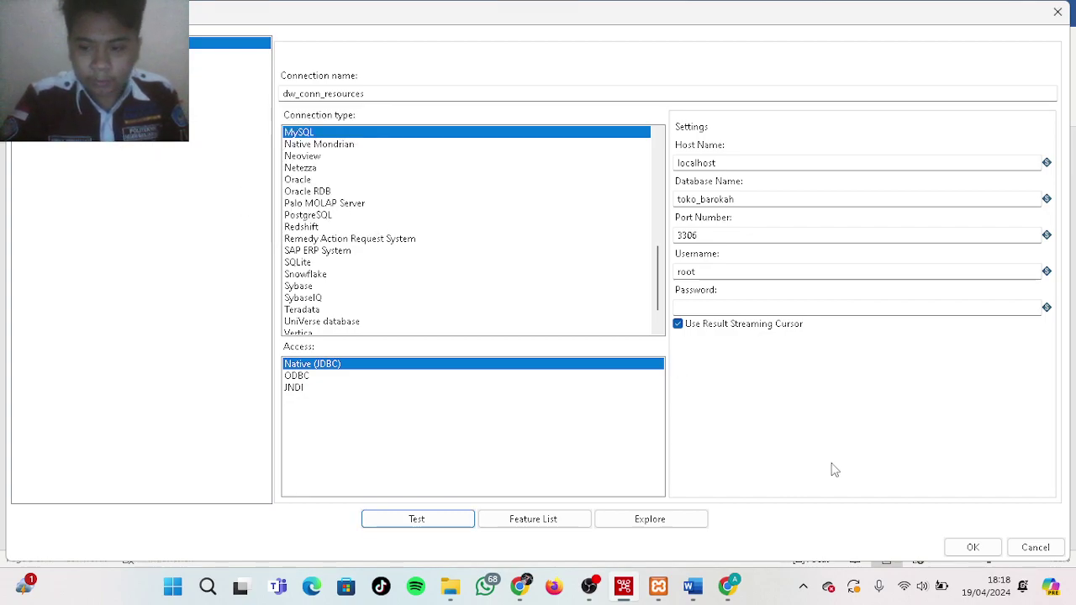
left_click(971, 549)
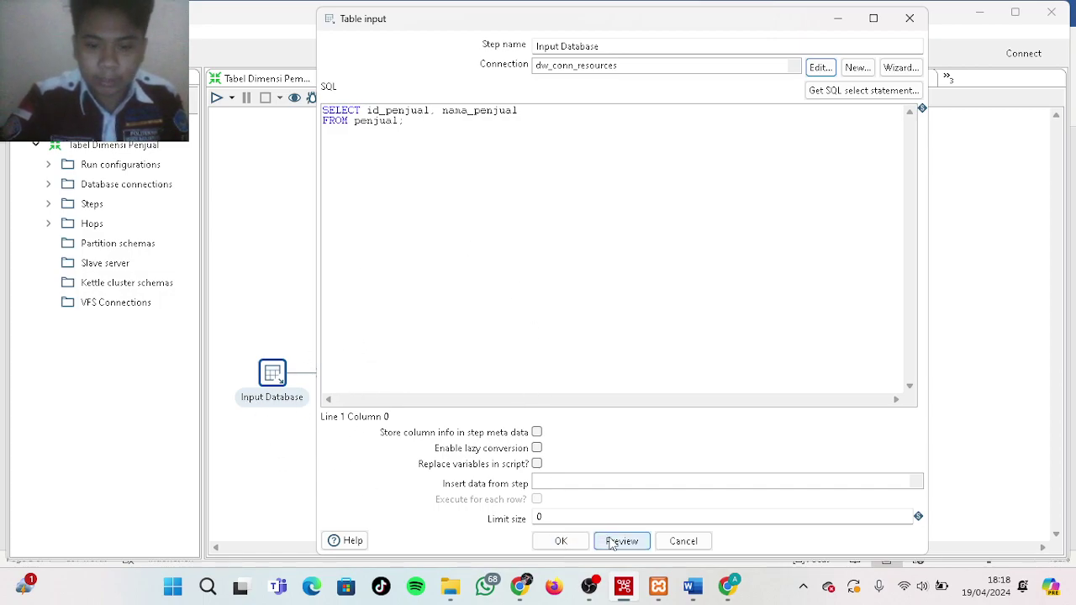
left_click(561, 541)
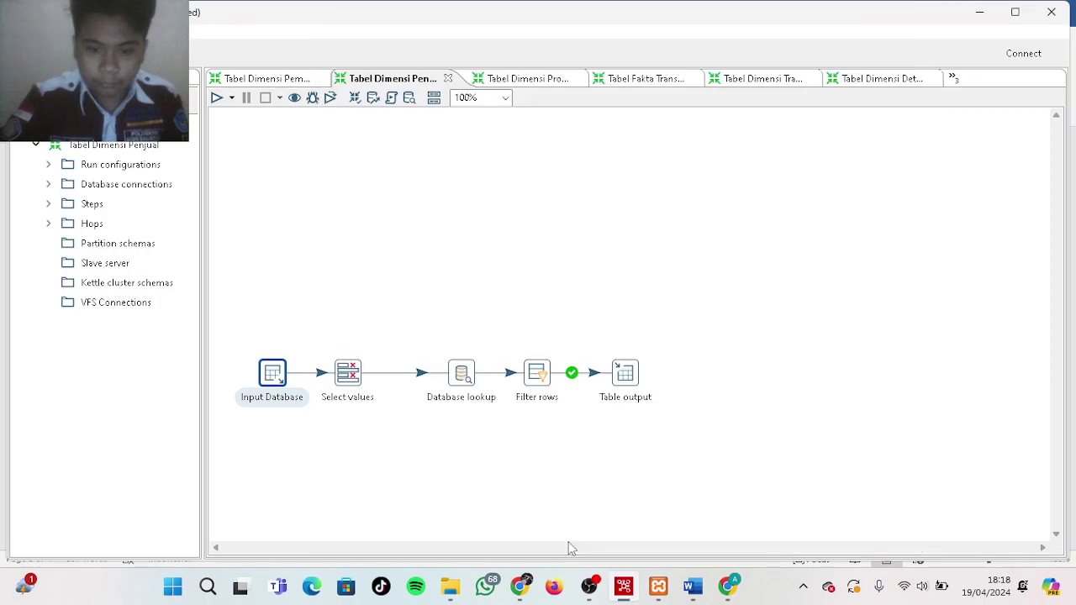
Review the Select values step and open the dw_conn_destination connection settings from the Database lookup step
double_click(353, 374)
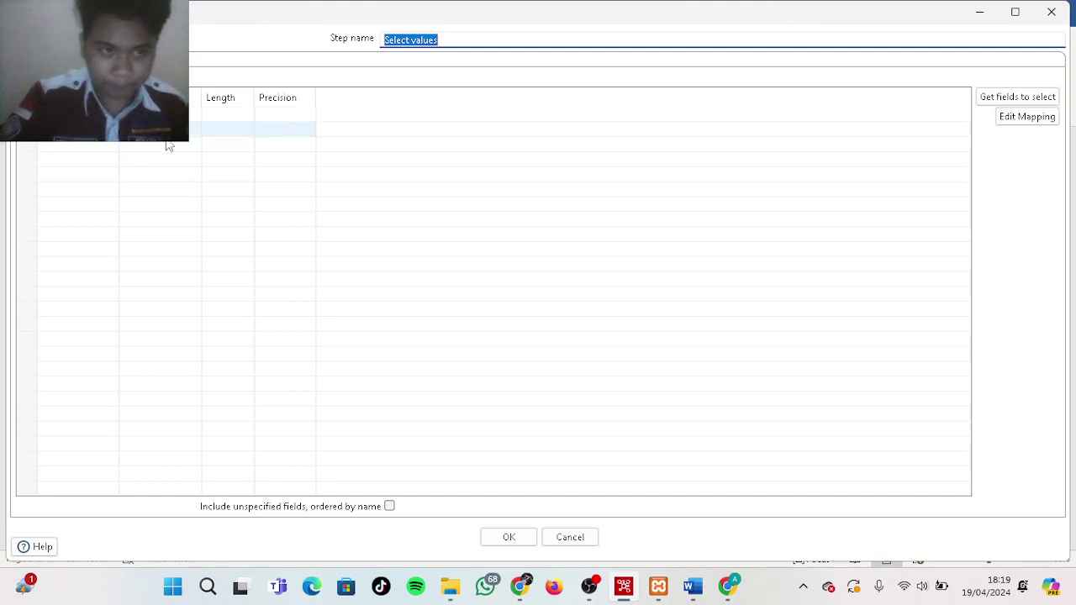
left_click(515, 537)
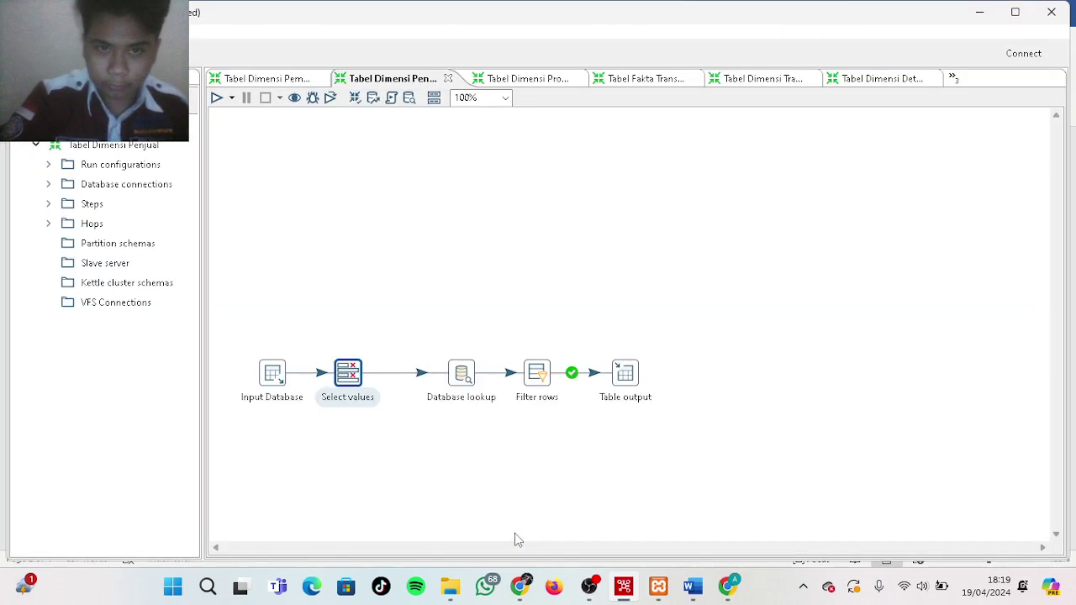
double_click(461, 375)
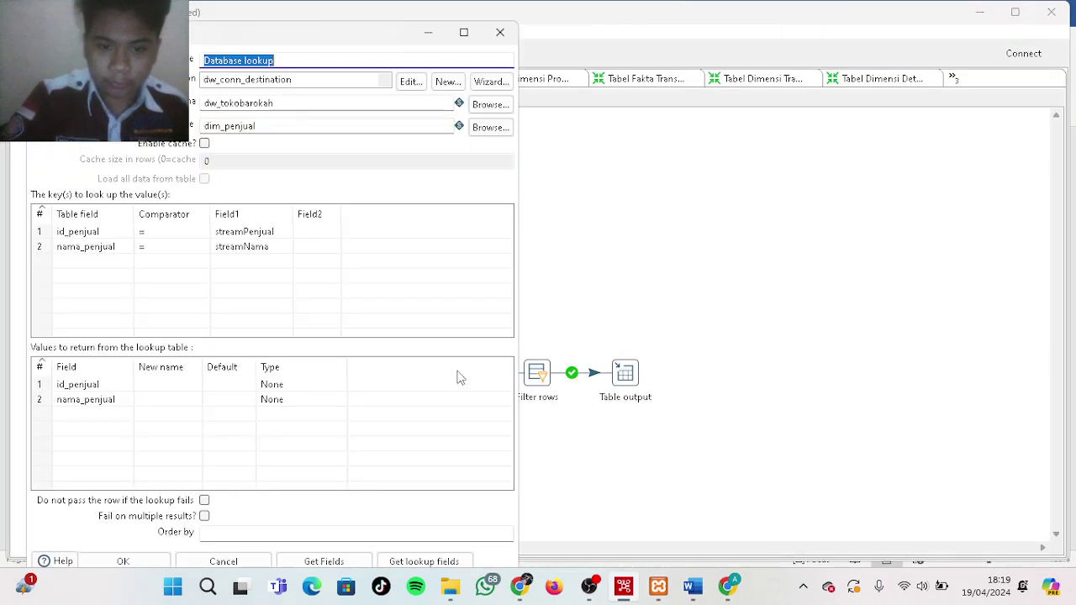
left_click(418, 90)
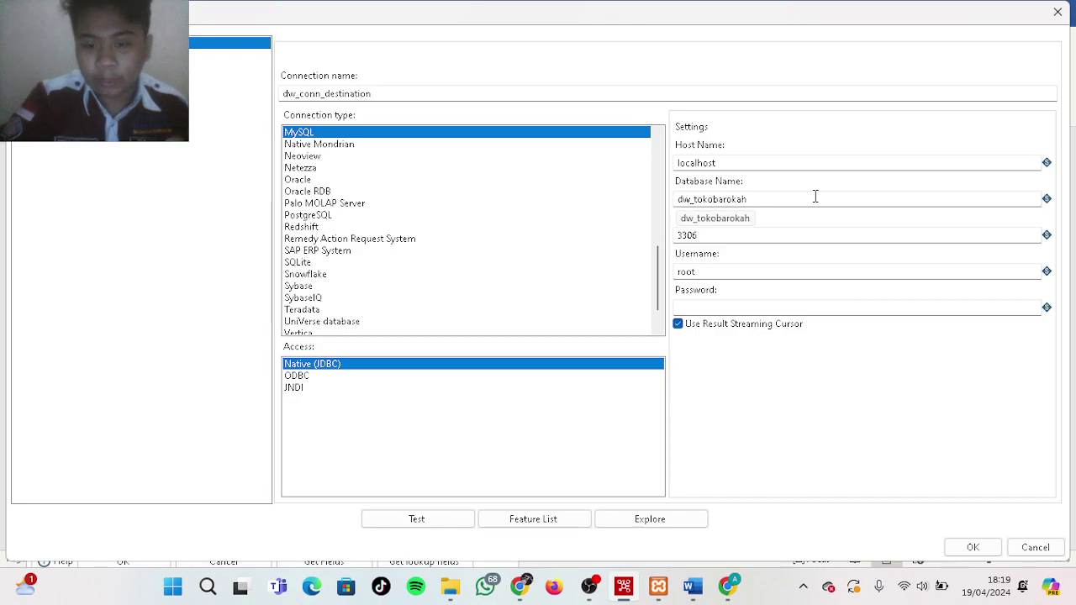
Switch to phpMyAdmin and inspect the list of dimension and fact tables in the dw_tokobarokah database
left_click(730, 584)
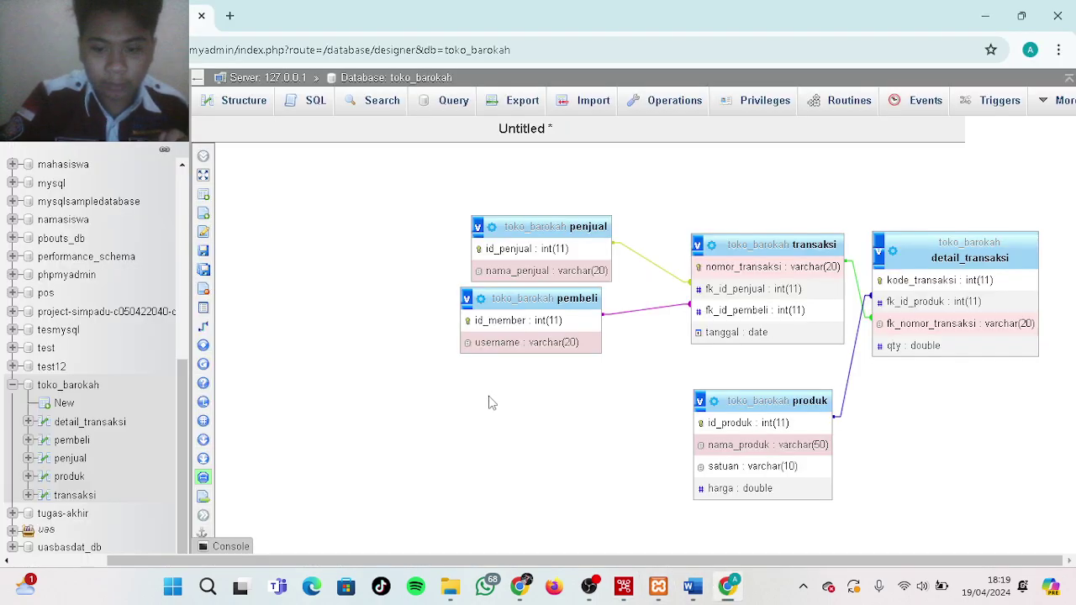
scroll(134, 290, "up", 5)
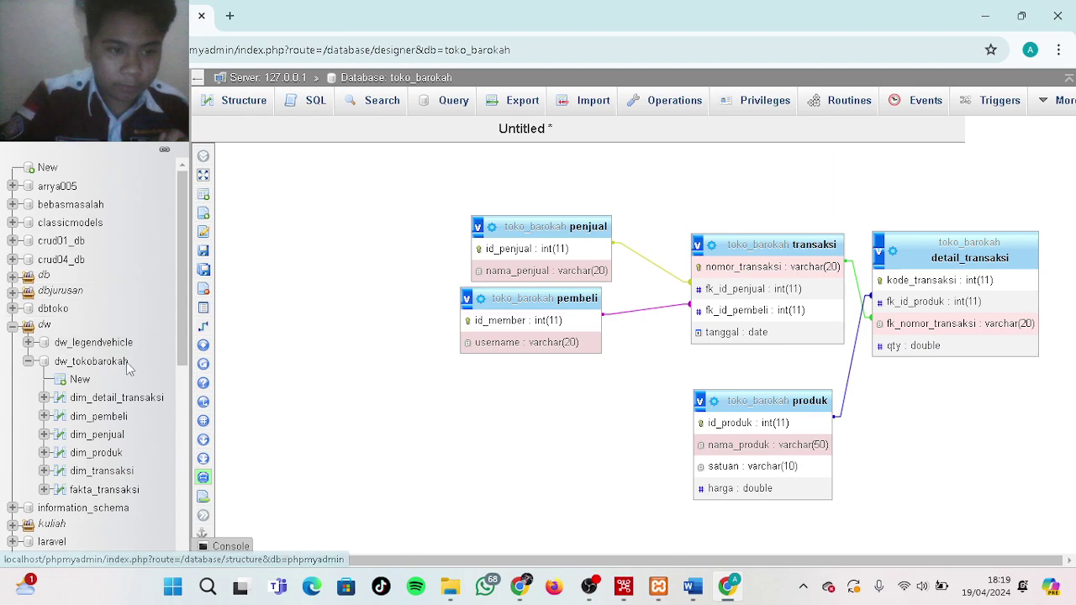
scroll(109, 359, "down", 3)
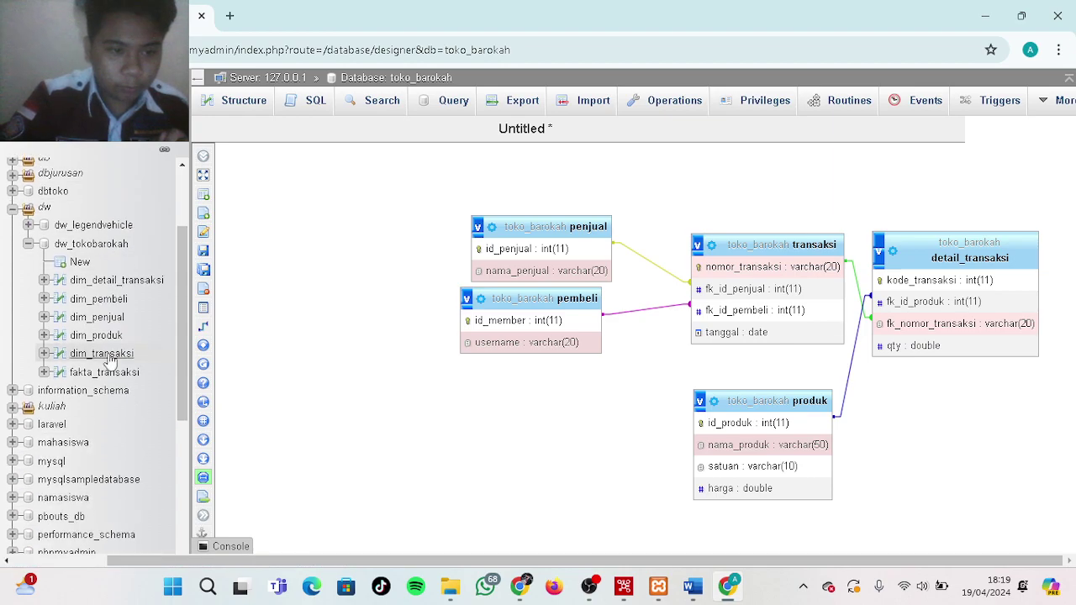
left_click(110, 250)
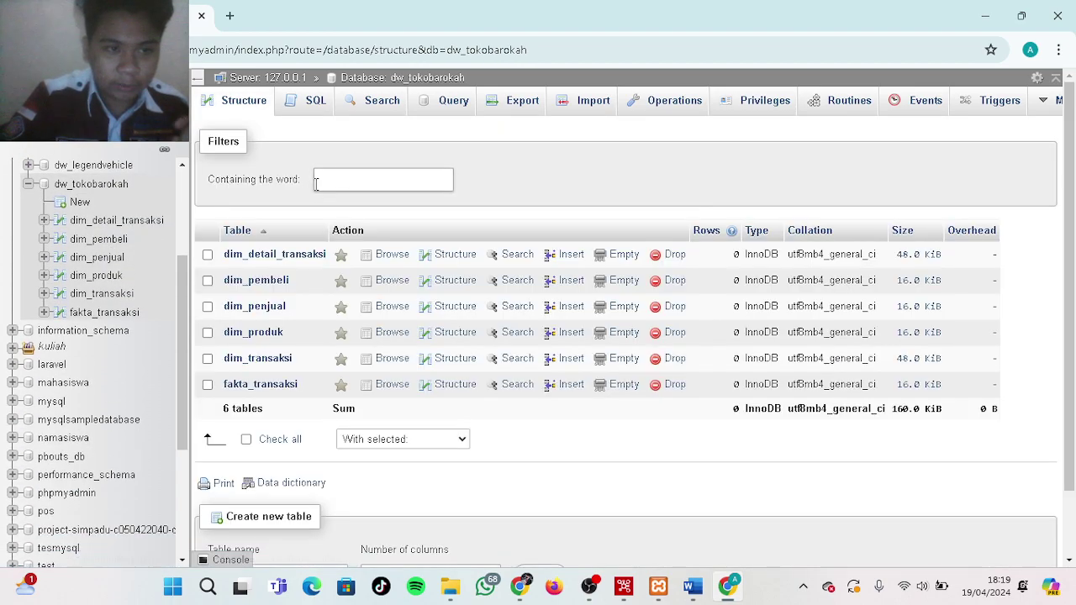
scroll(128, 257, "up", 1)
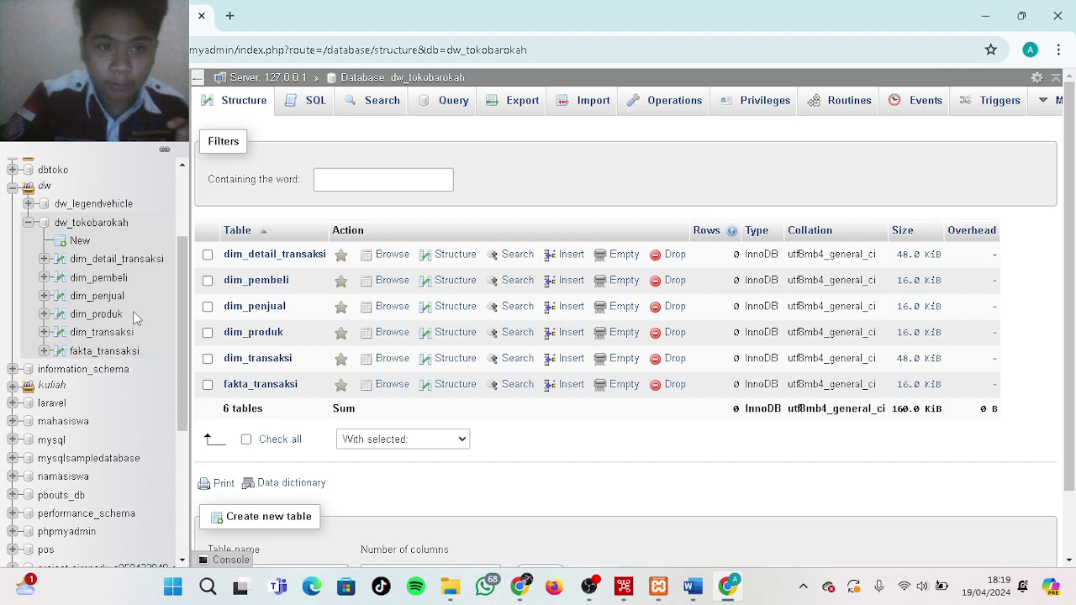
Browse the dim_penjual, dim_detail_transaksi and dim_pembeli tables of the dw_tokobarokah database
left_click(112, 295)
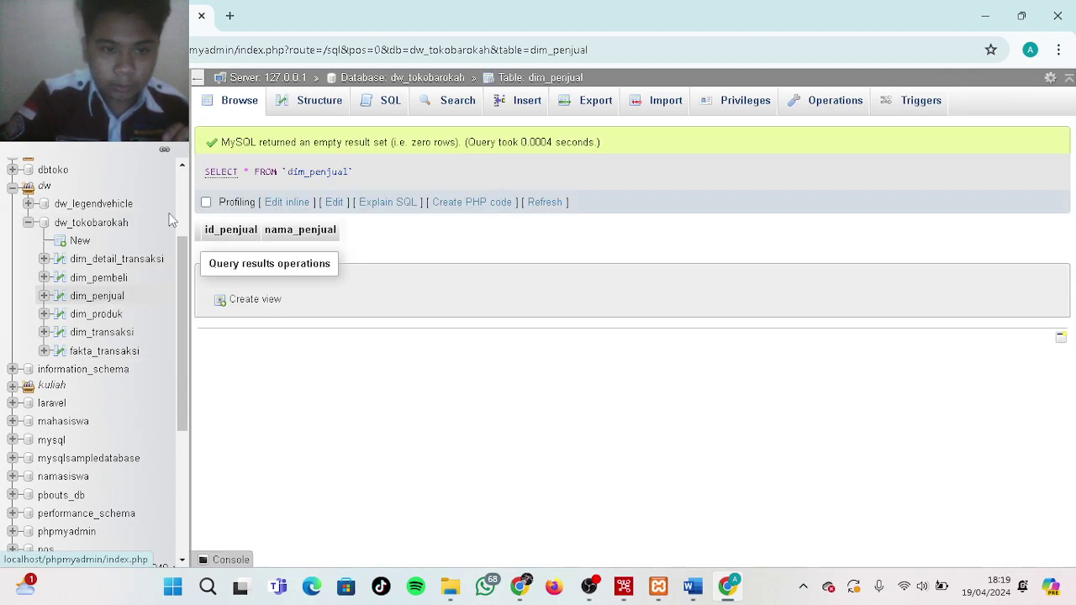
left_click(121, 262)
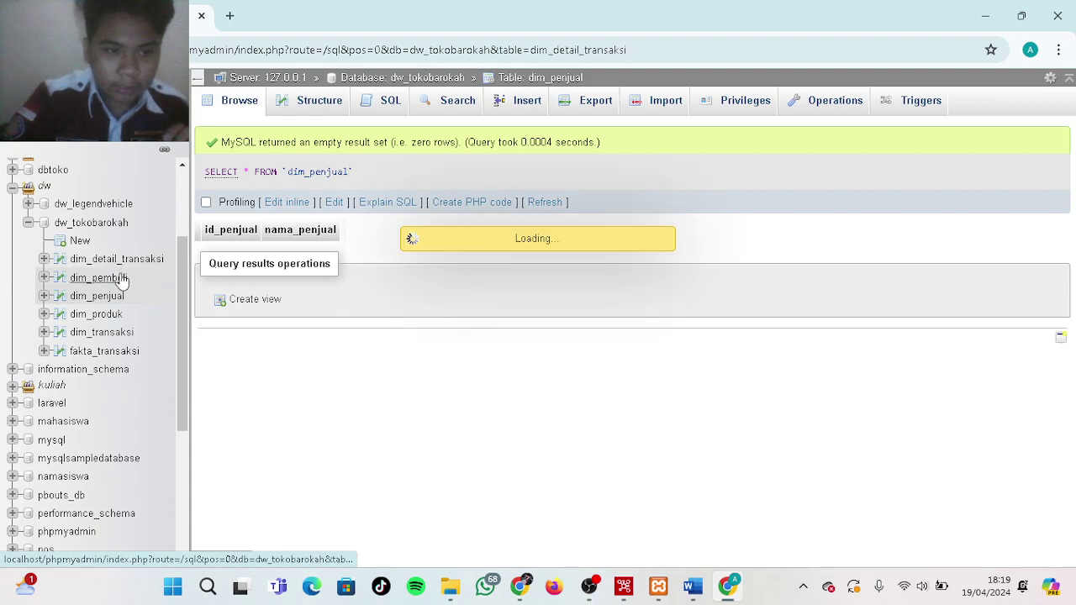
left_click(121, 280)
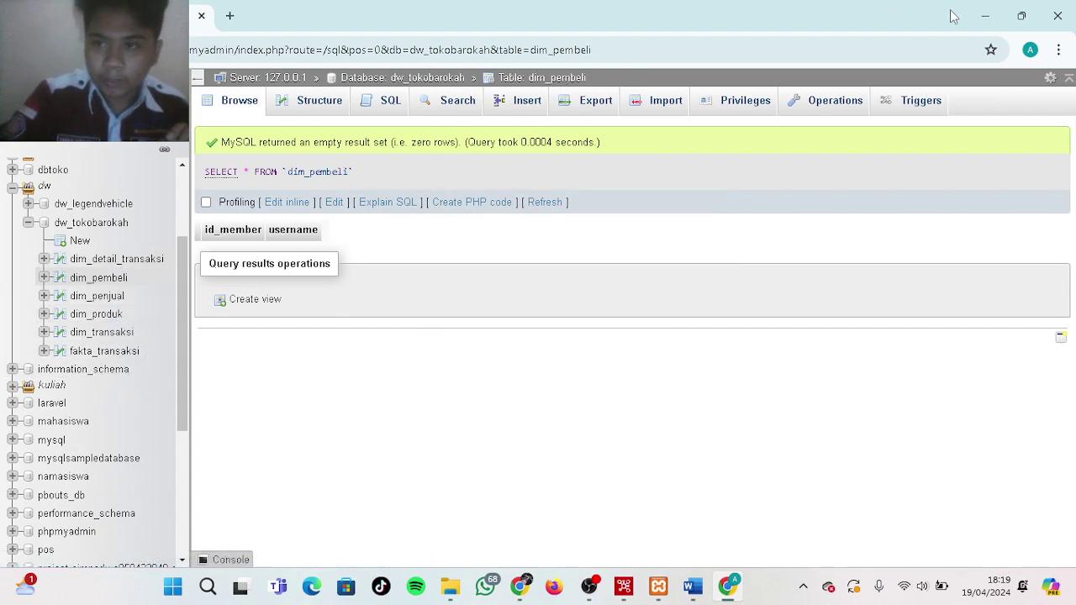
Return to the dw_conn_destination connection settings in Pentaho, leaving the Word document and the browser minimized
left_click(692, 585)
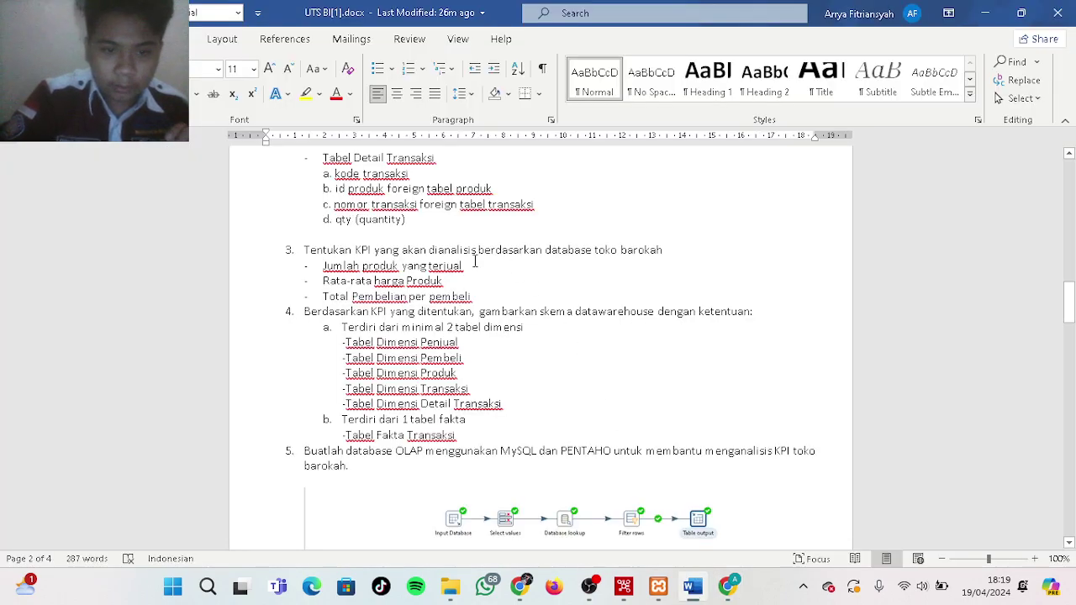
left_click(984, 13)
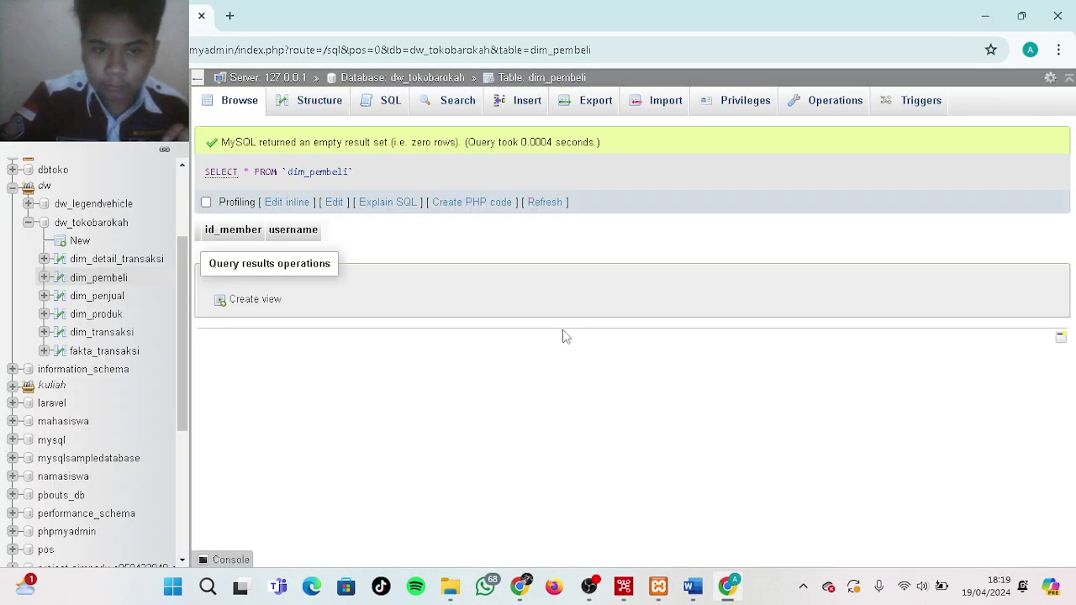
left_click(984, 15)
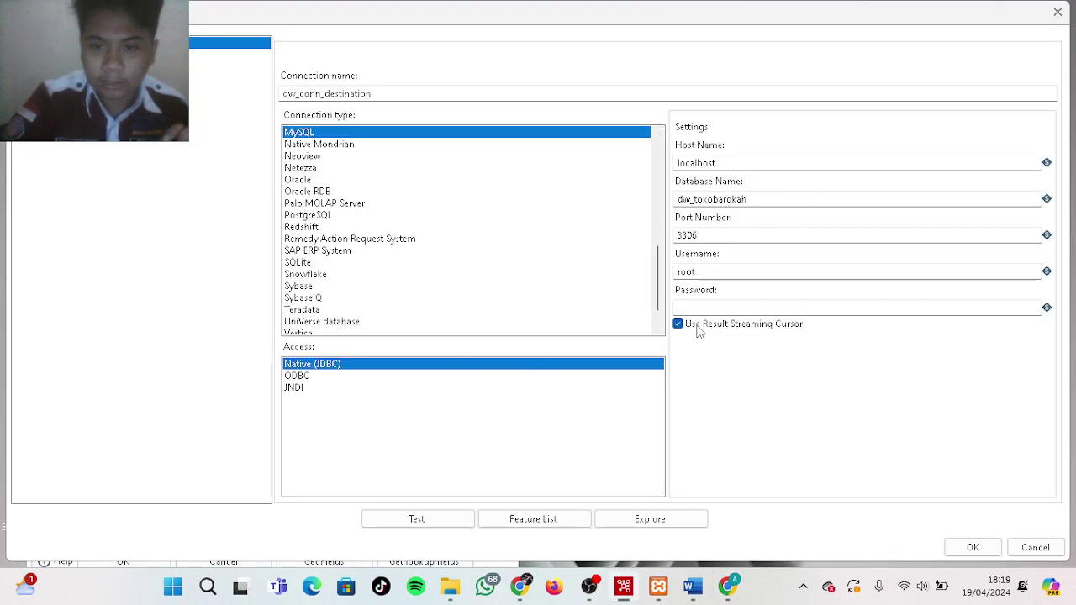
Test the dw_conn_destination connection to the dw_tokobarokah database and accept its settings
left_click(461, 520)
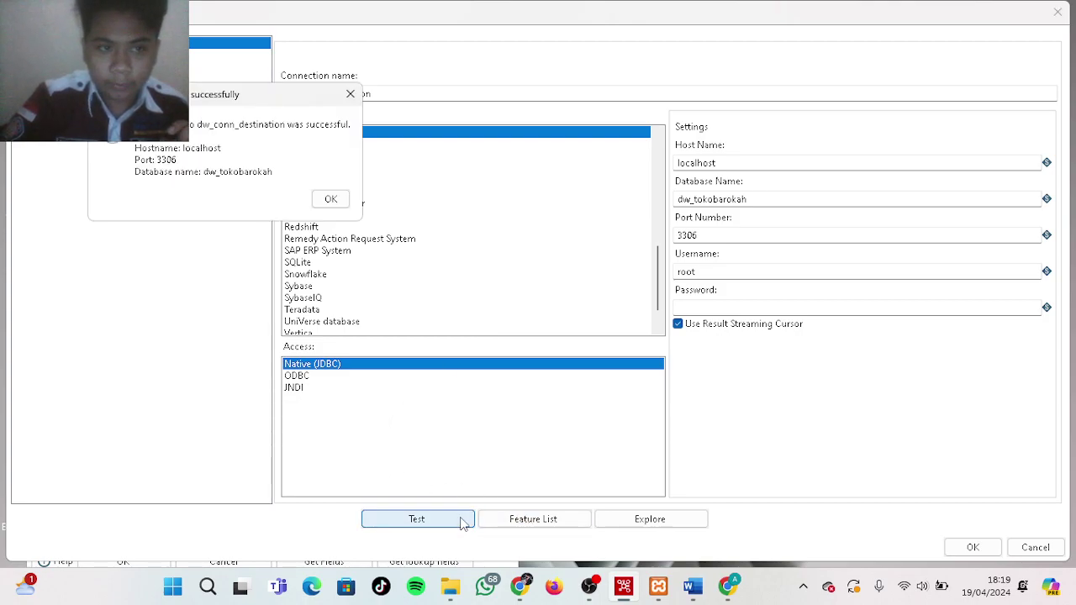
left_click(337, 201)
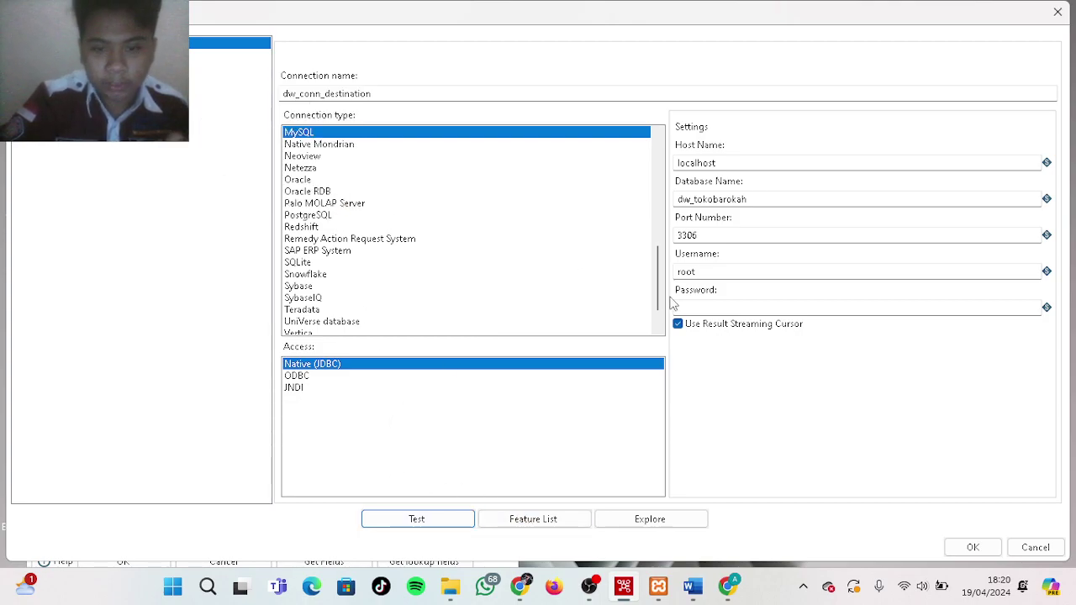
left_click(972, 547)
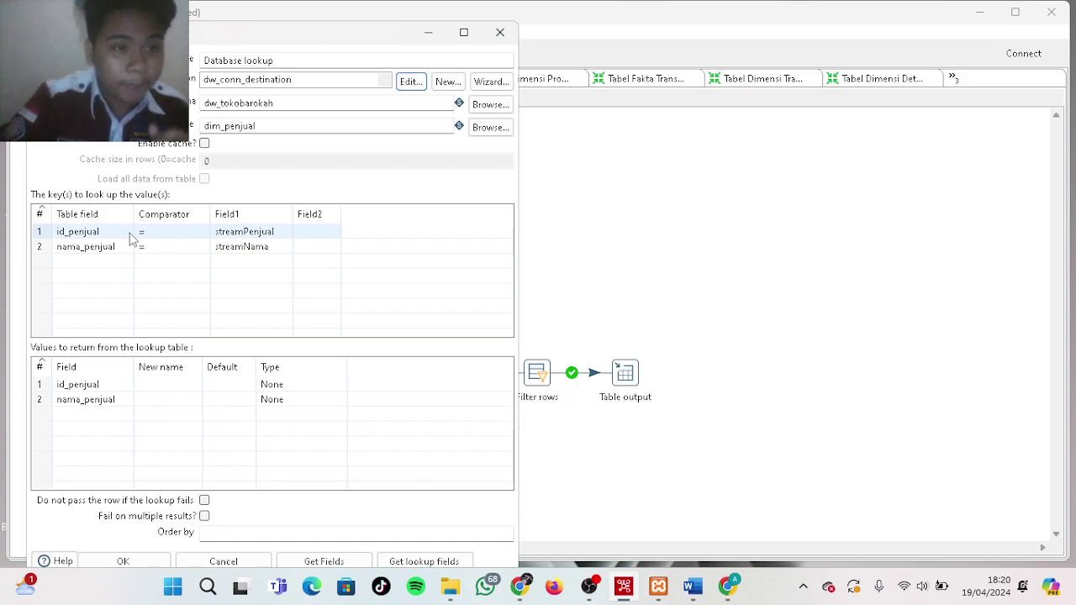
Review the id_penjual and nama_penjual lookup keys with their stream fields, and close the Database lookup step
left_click(289, 236)
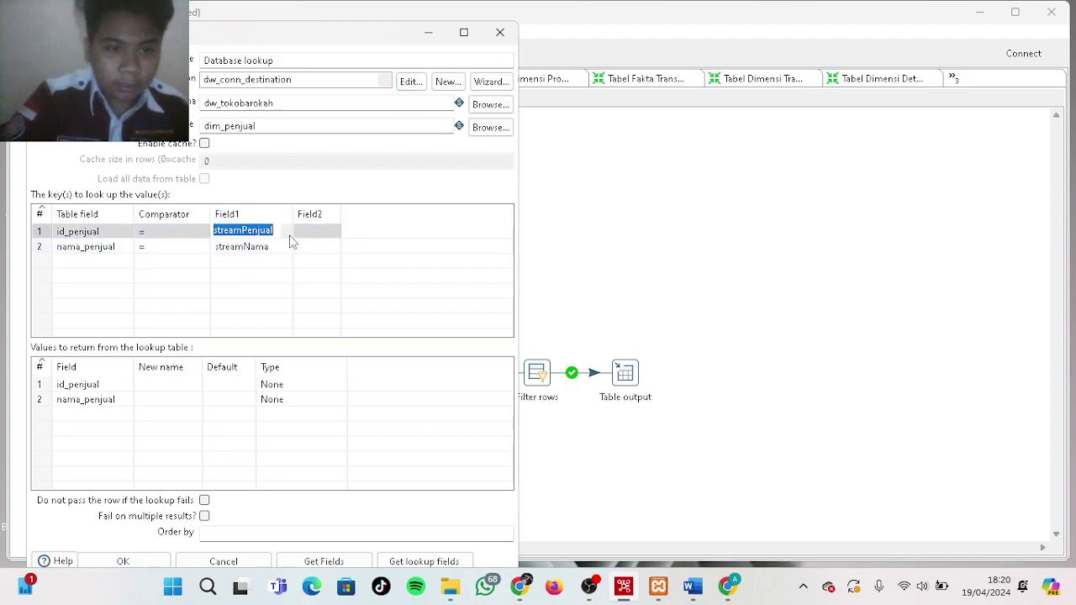
left_click(290, 240)
left_click(292, 242)
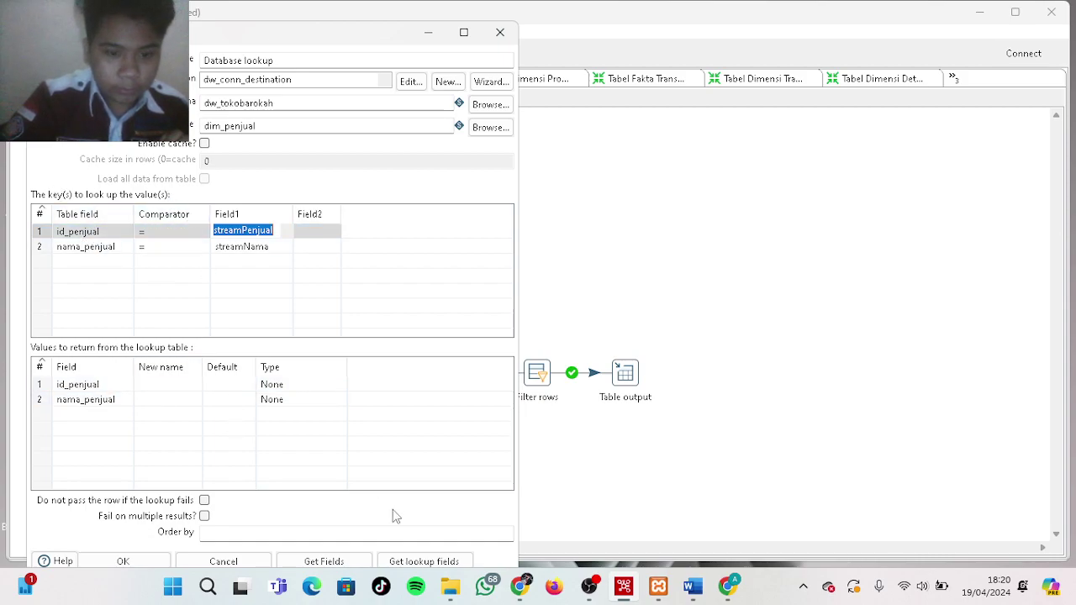
left_click(153, 562)
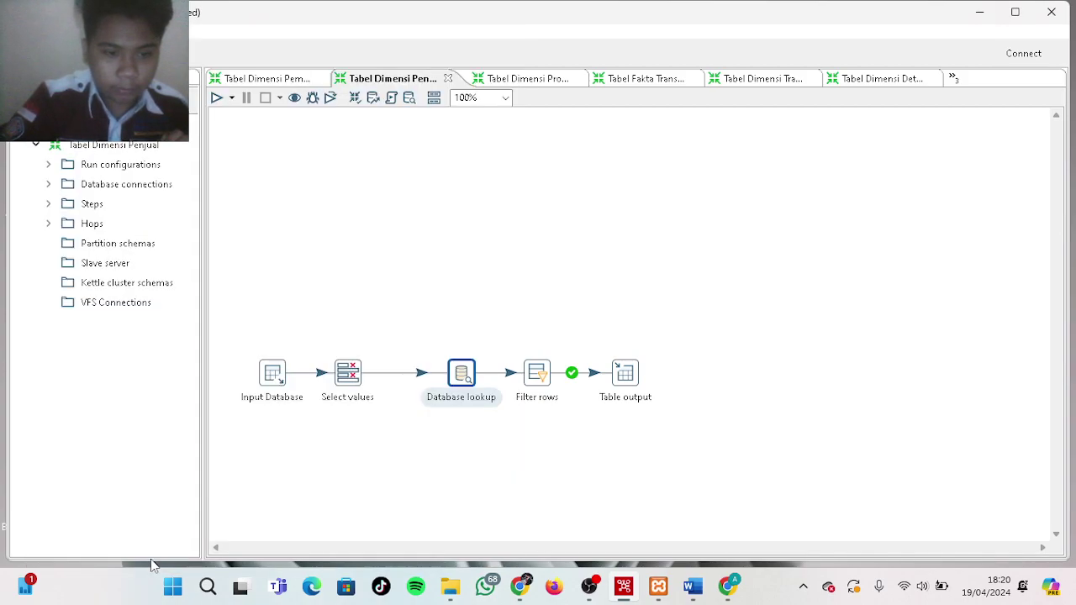
Inspect the Filter rows step's id_penjual IS NULL condition and its available fields, and close the step
double_click(538, 374)
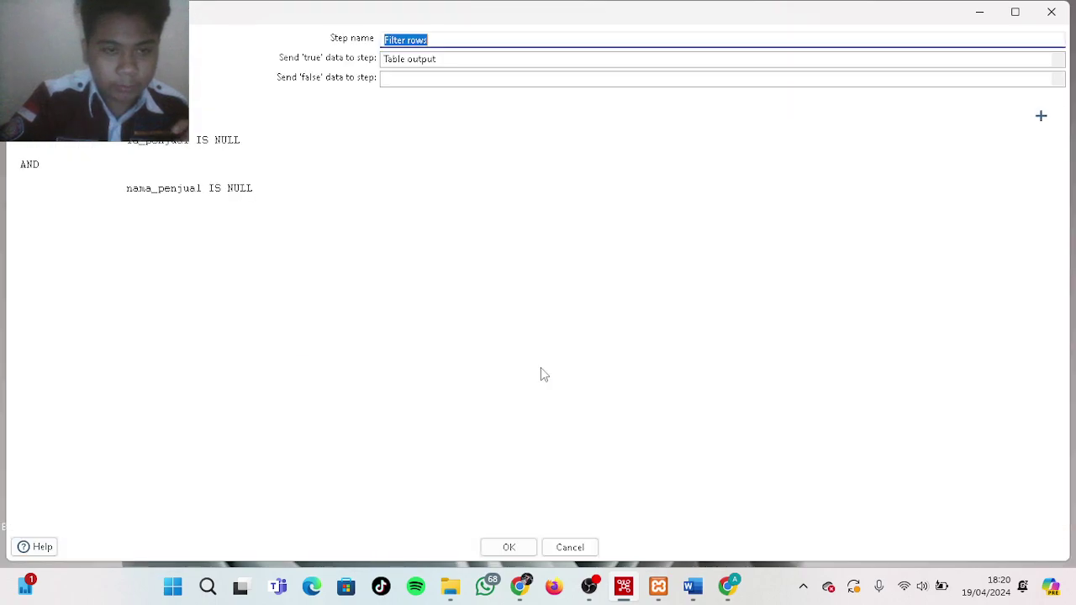
left_click(169, 143)
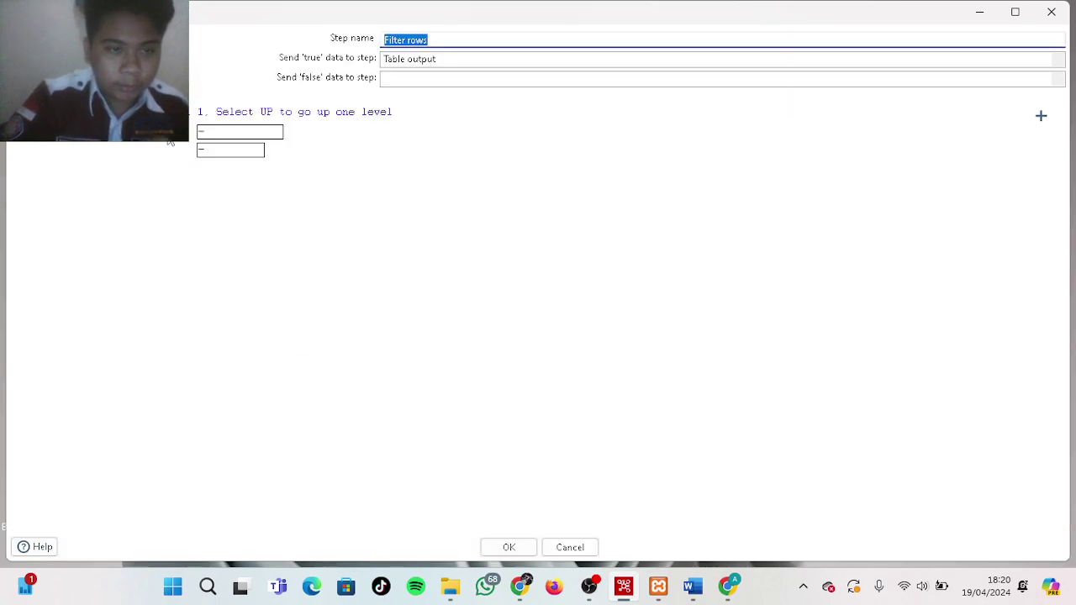
left_click(69, 139)
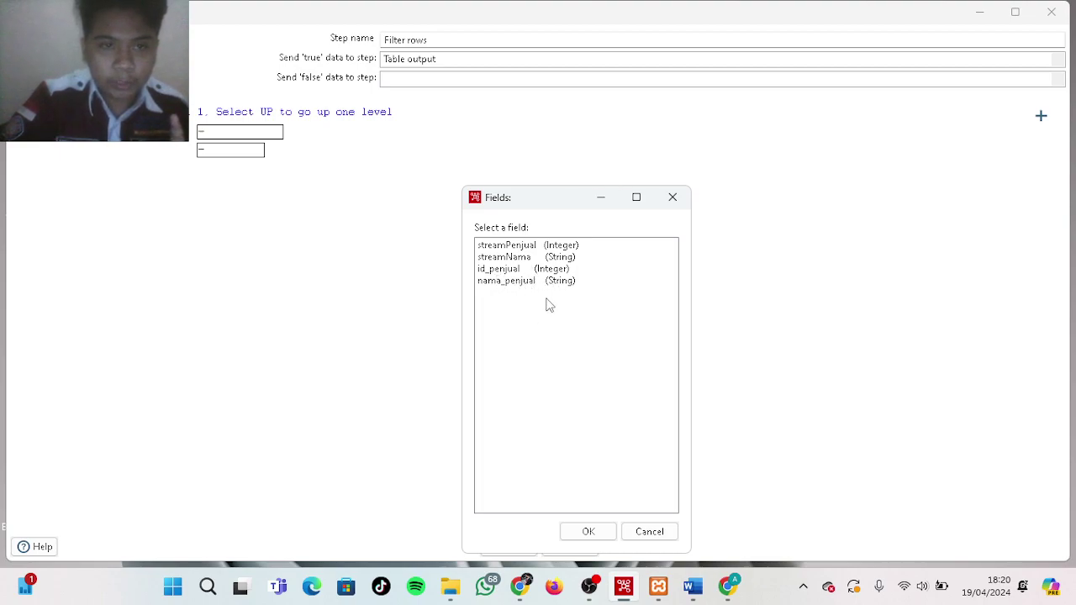
left_click(589, 531)
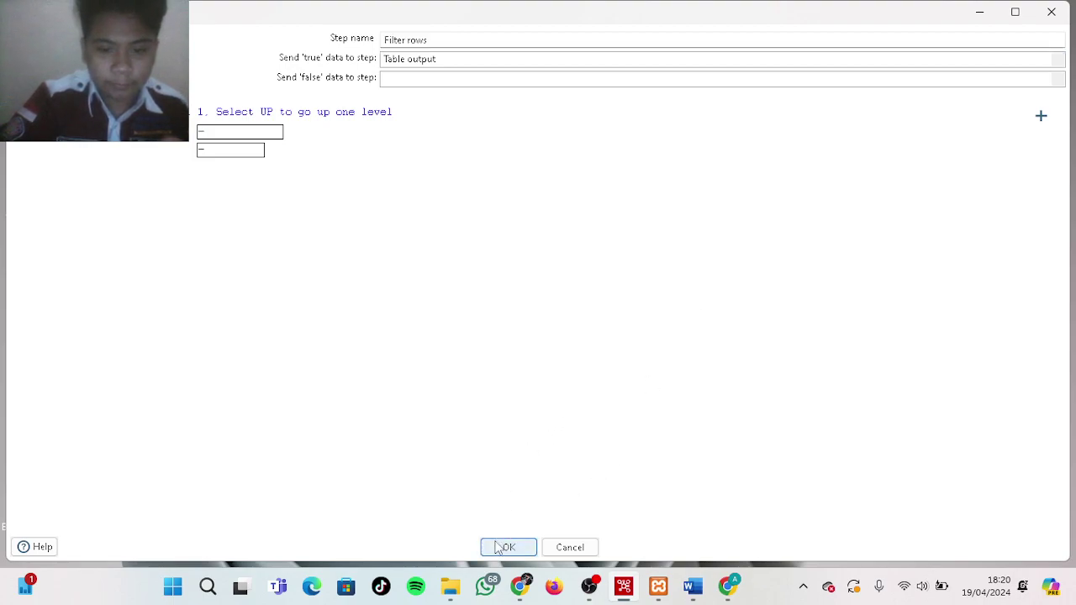
left_click(505, 548)
Inspect the Table output step's database field mapping for dim_penjual, widening the Table field column to read the full names
double_click(622, 374)
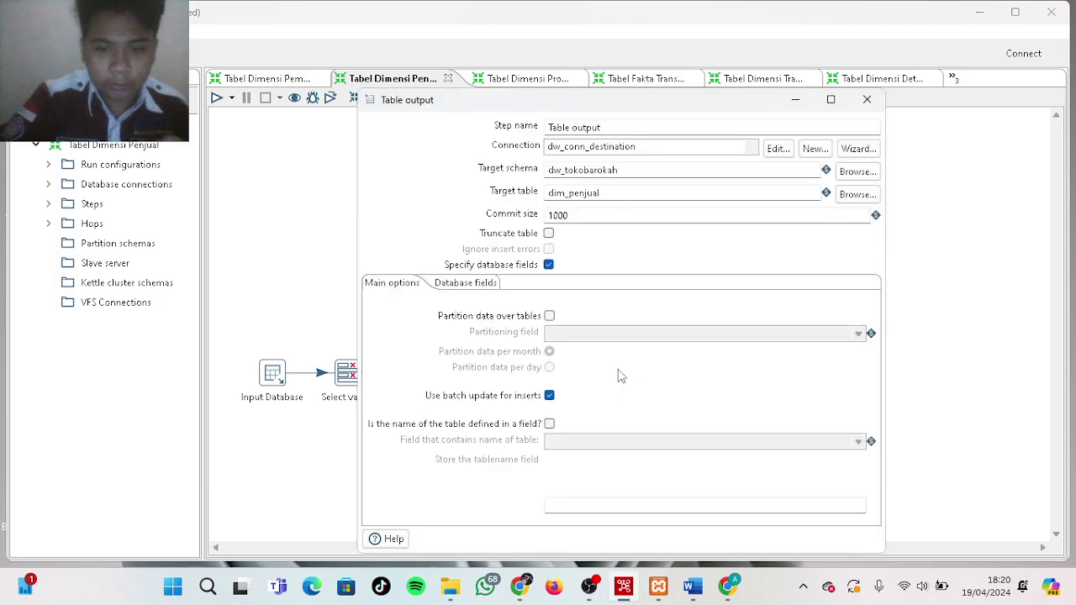
left_click(467, 284)
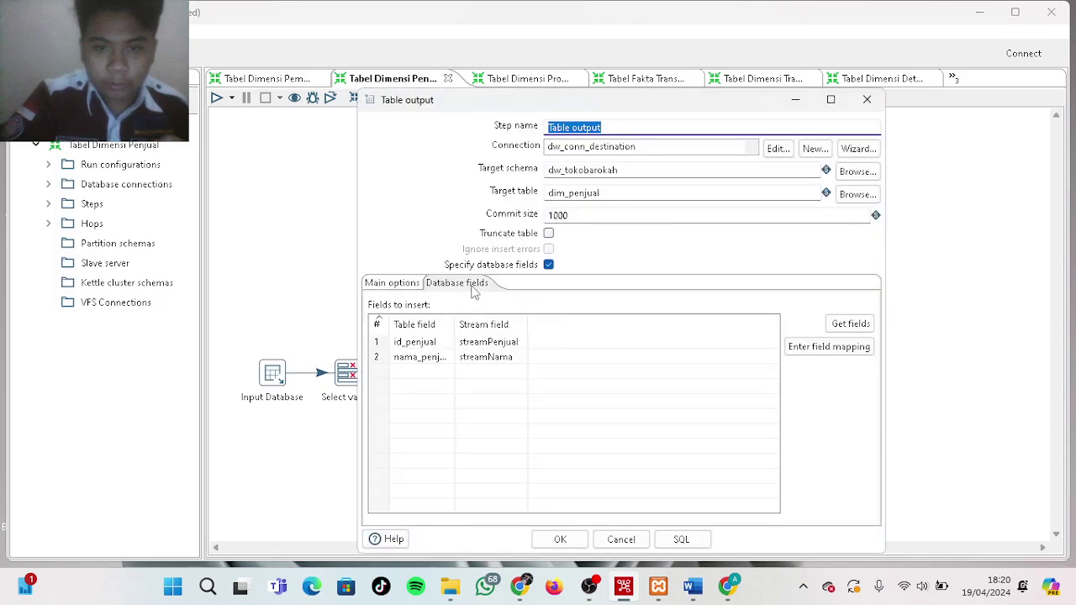
left_click(662, 147)
left_click(429, 207)
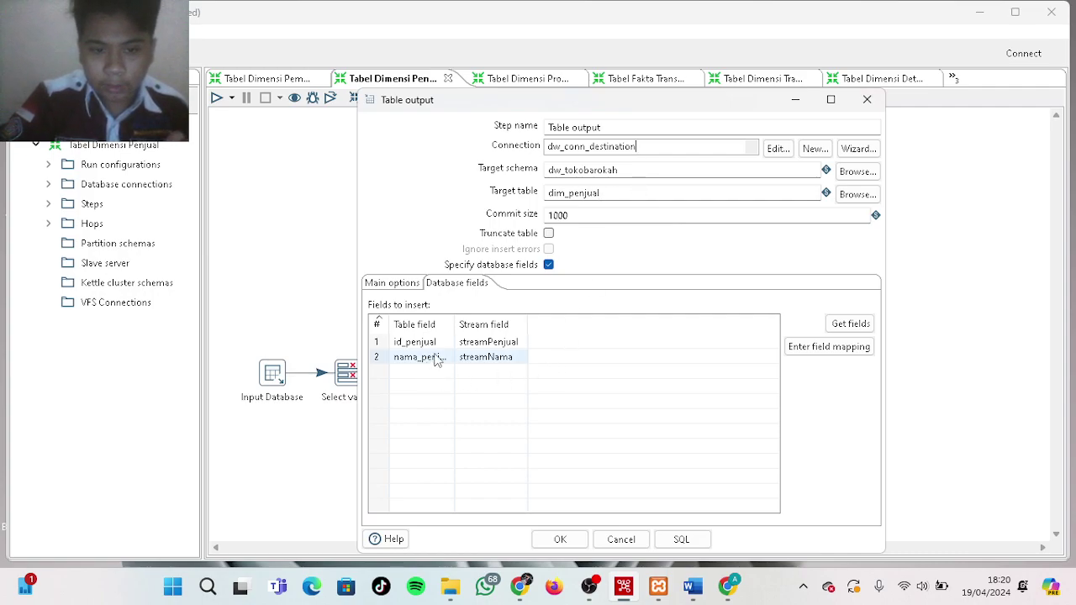
left_click_drag(452, 333, 514, 328)
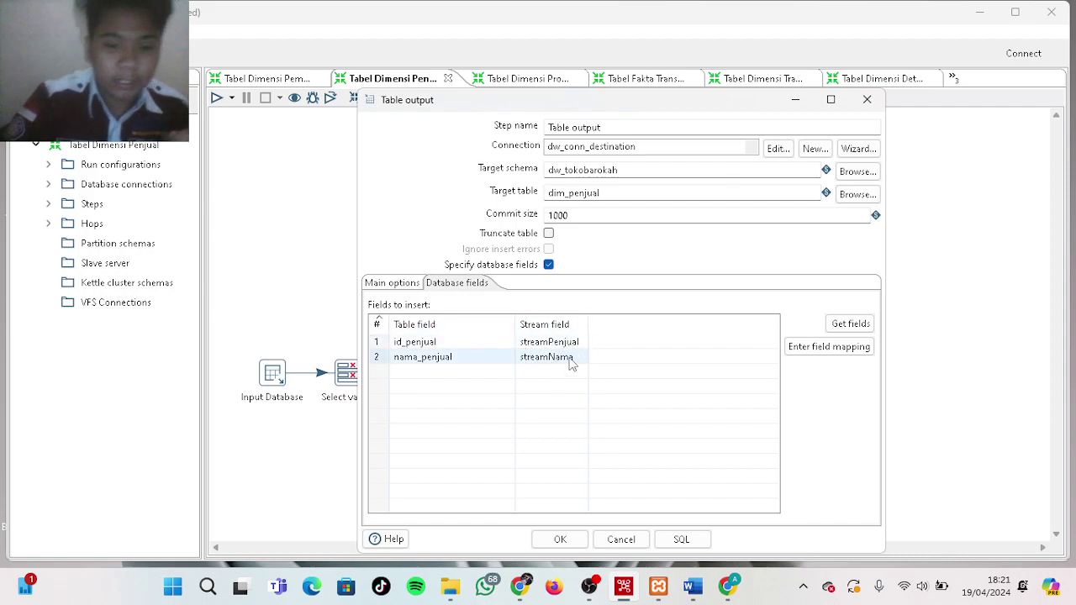
left_click(565, 538)
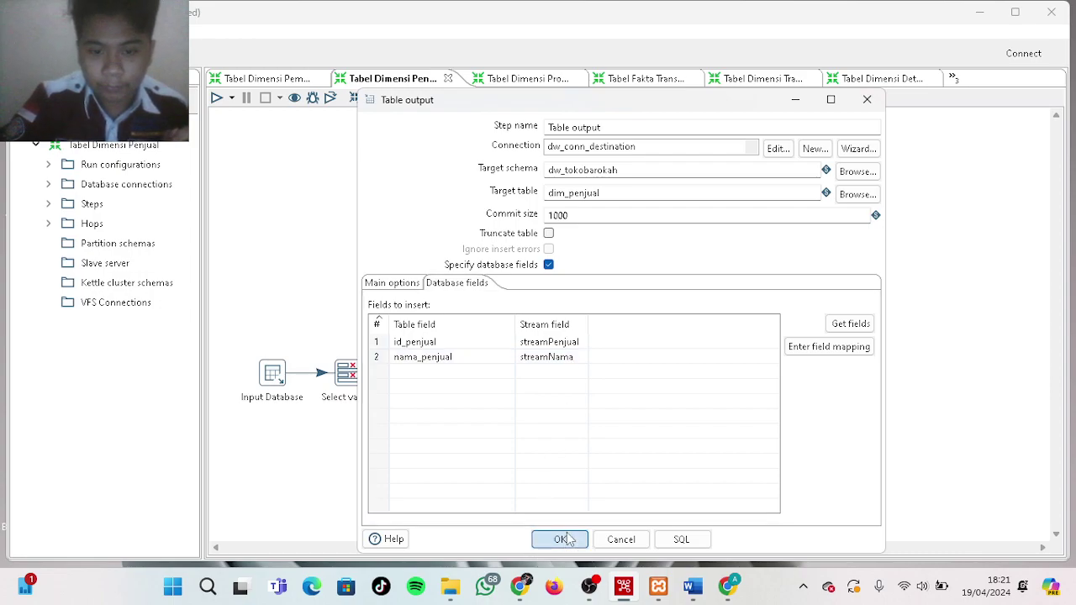
Recheck the SQL query in the Input Database step and the settings of the Select values step
double_click(273, 376)
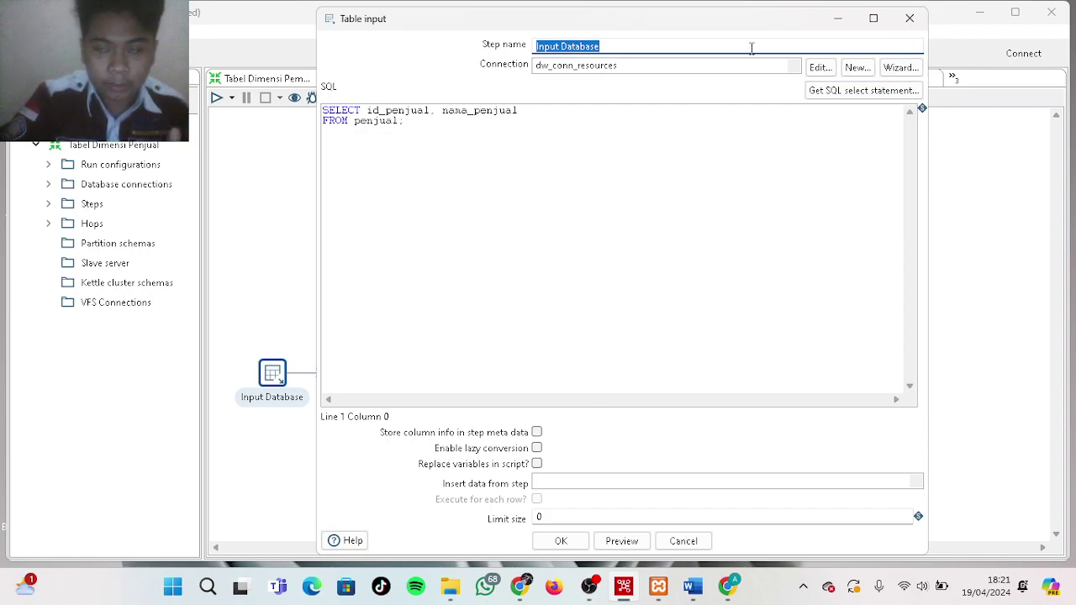
left_click(911, 23)
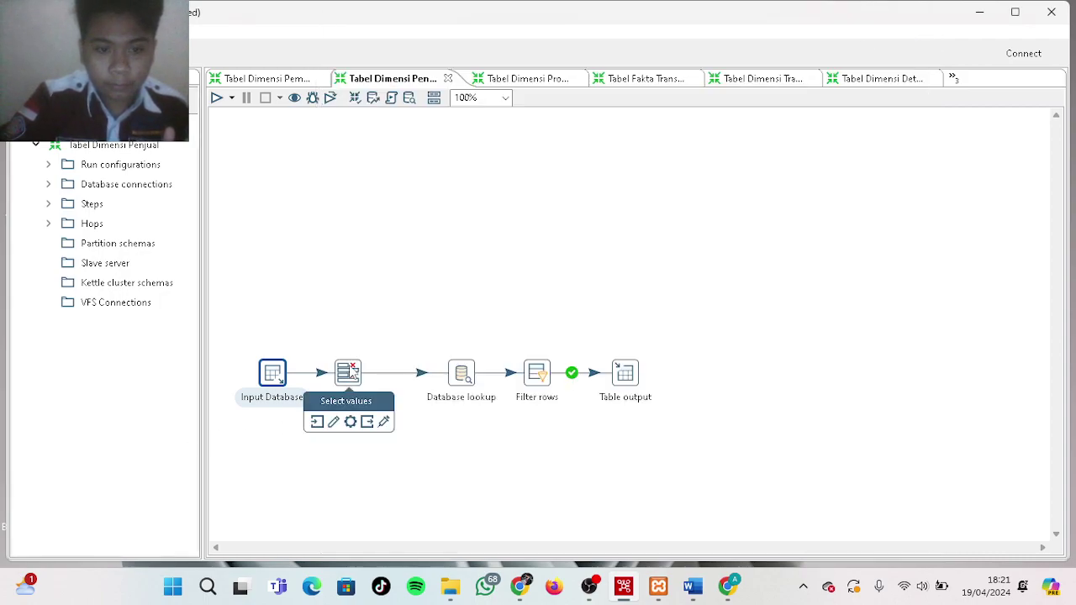
double_click(348, 372)
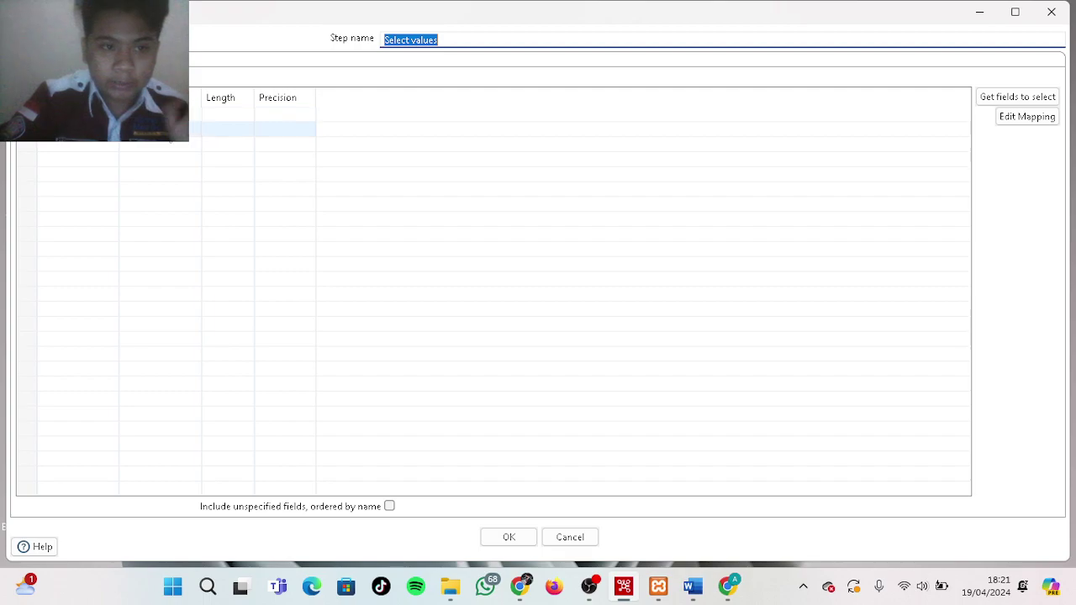
left_click(585, 539)
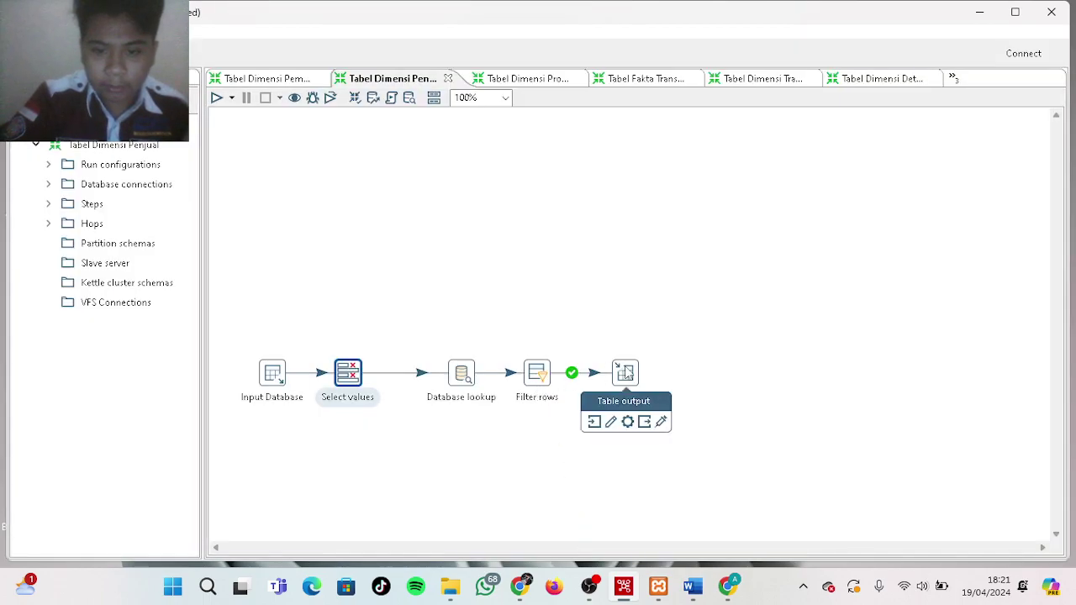
Reopen the Table output step, recheck which stream fields feed the dim_penjual table, and close it
double_click(627, 374)
left_click(491, 282)
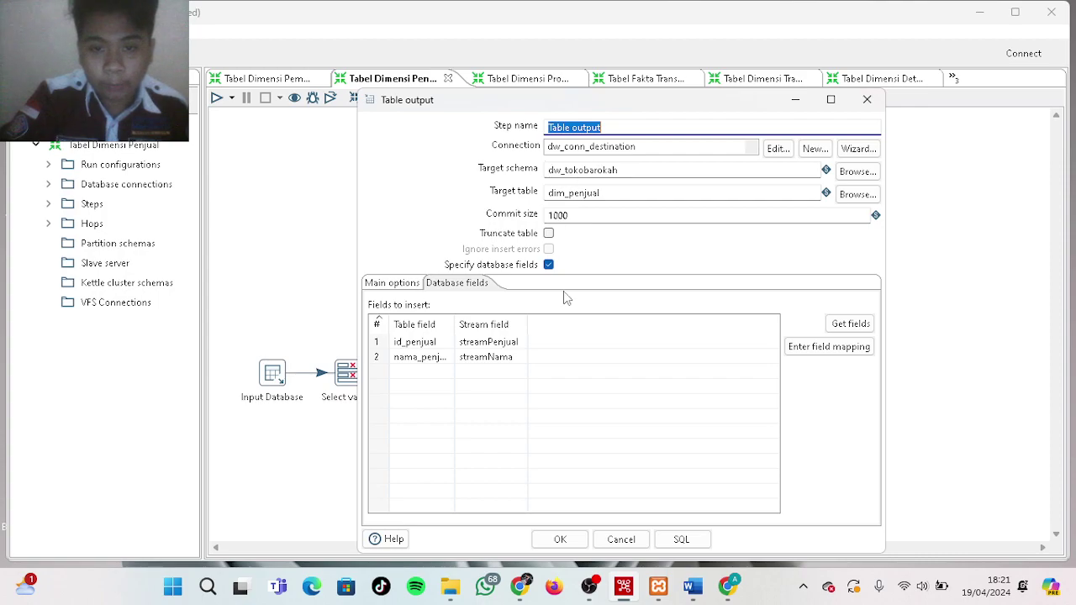
left_click(559, 539)
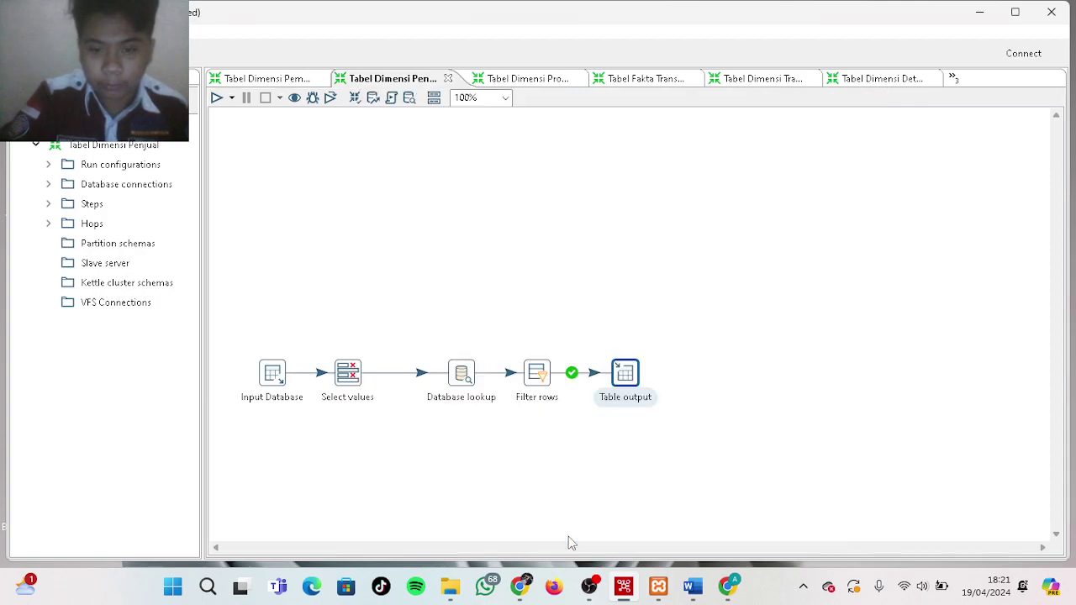
Run the Tabel Dimensi Penjual transformation and show the Table output step's preview data
left_click(216, 97)
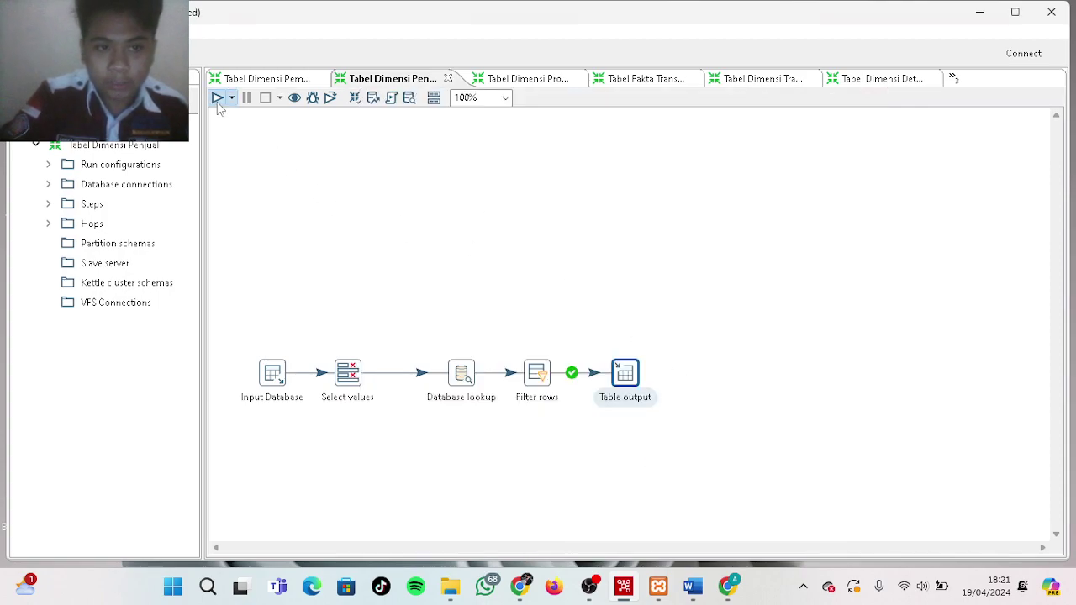
left_click(720, 433)
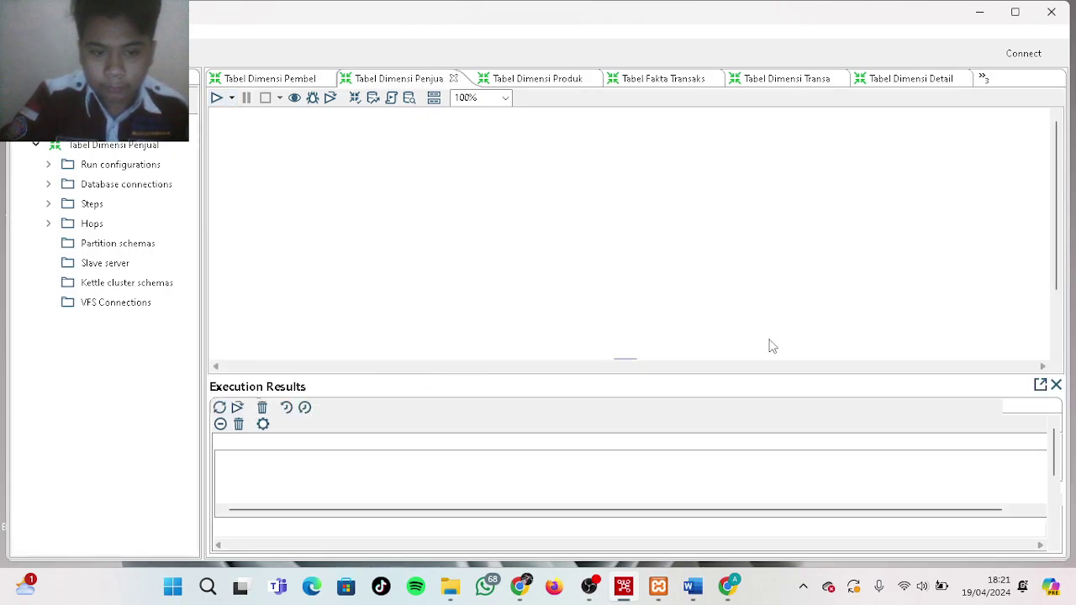
scroll(760, 329, "down", 3)
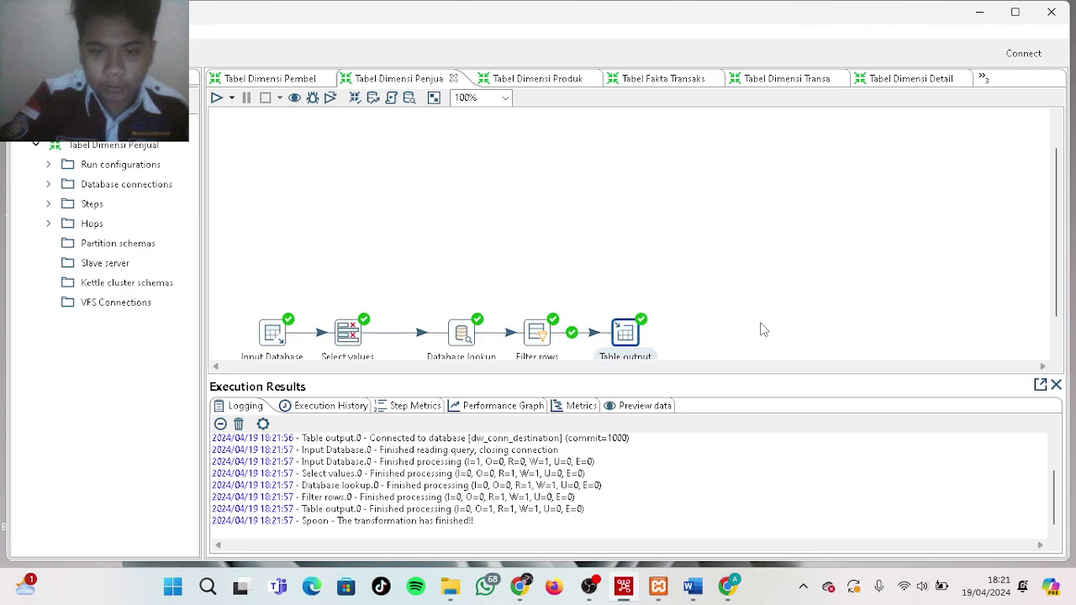
left_click(644, 406)
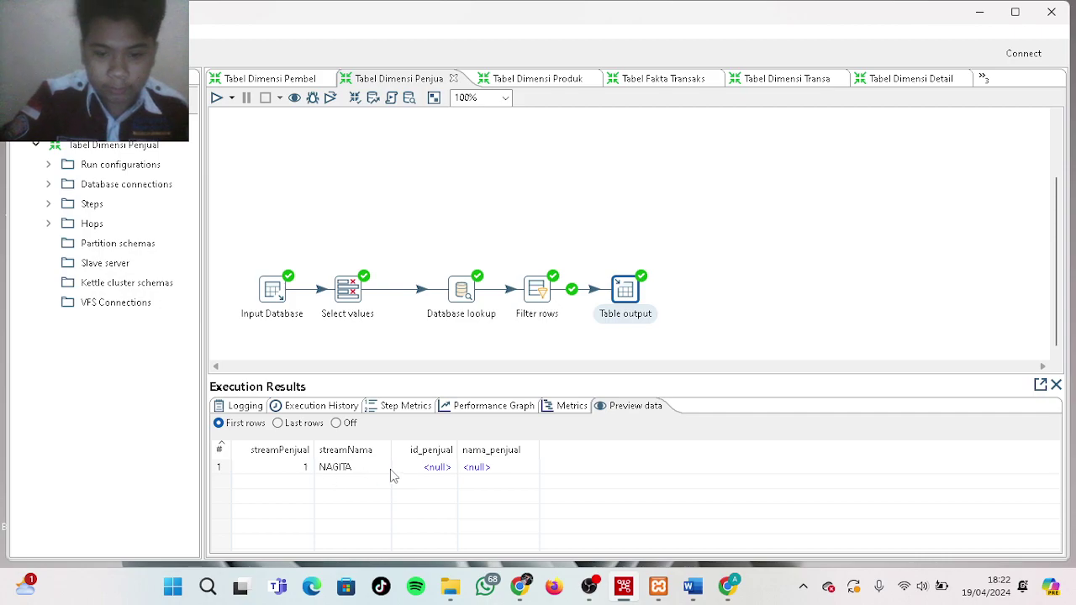
Switch to phpMyAdmin and browse the dim_penjual table of the dw_tokobarokah database
left_click(521, 586)
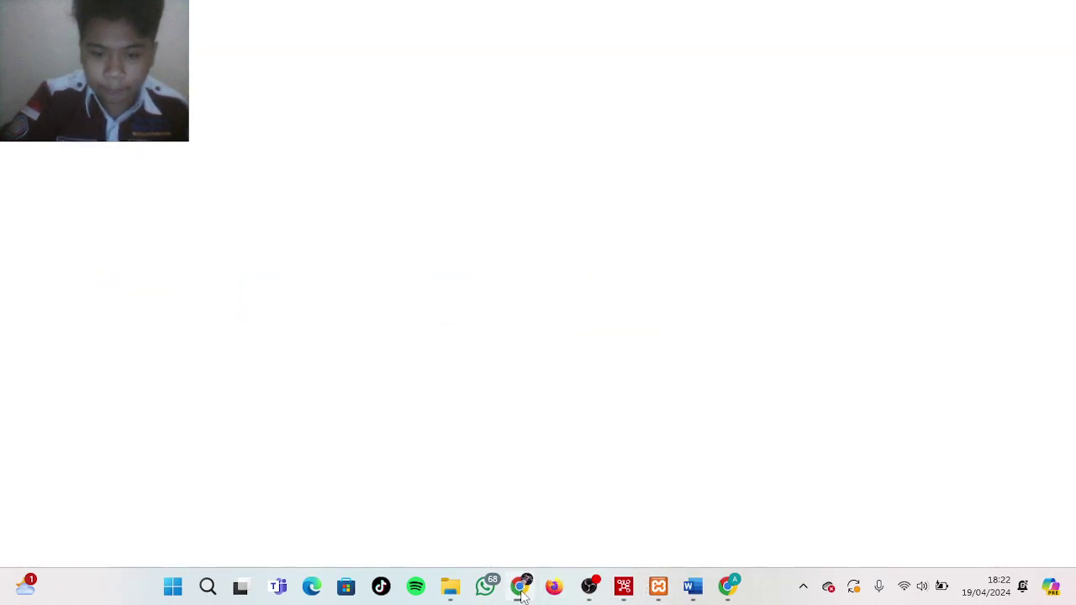
left_click(980, 11)
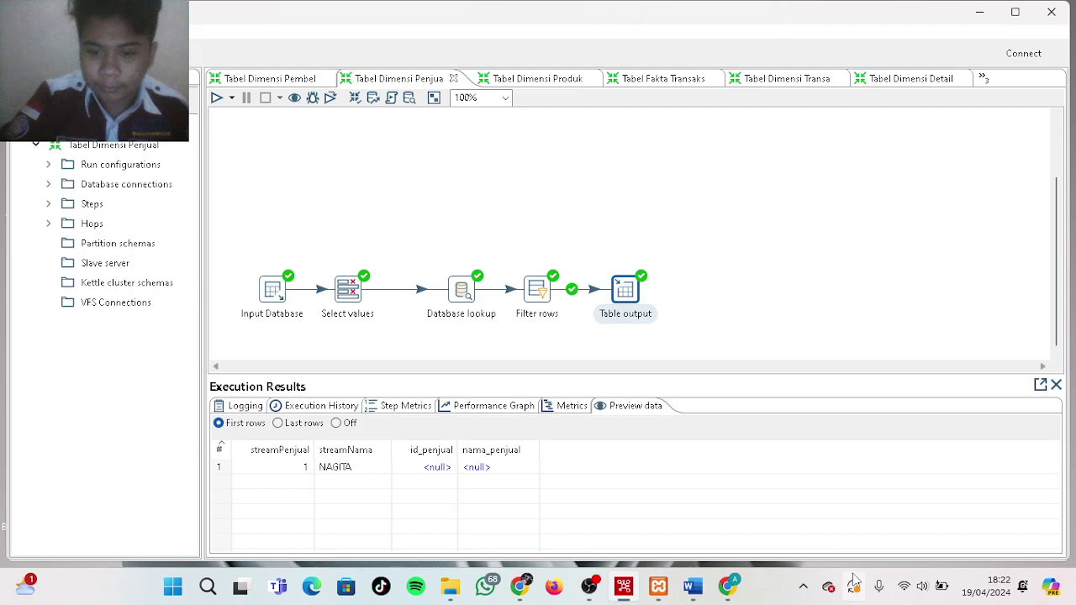
left_click(727, 587)
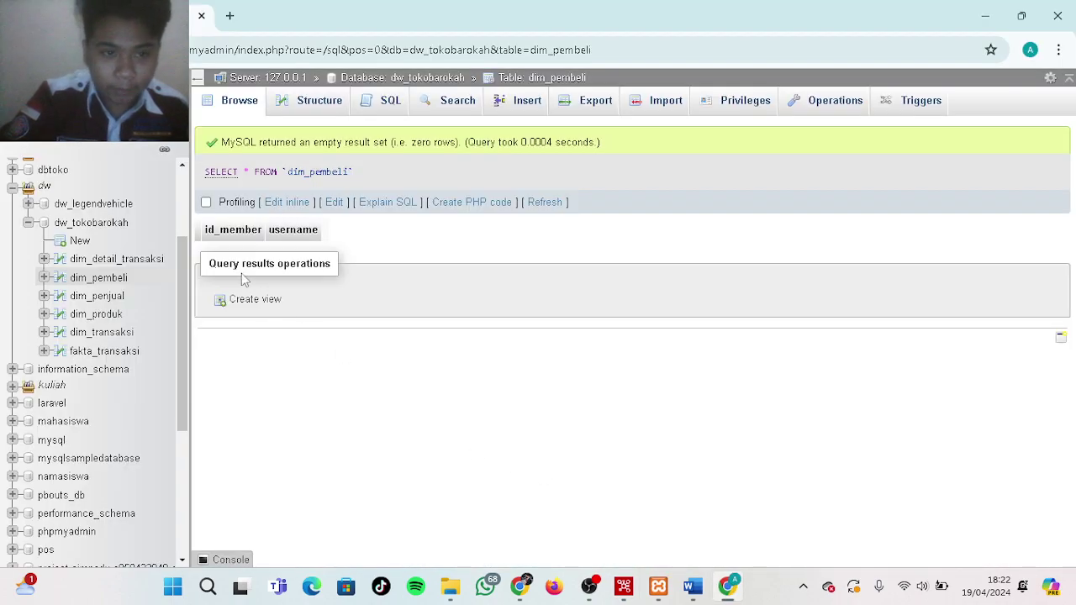
scroll(114, 398, "down", 3)
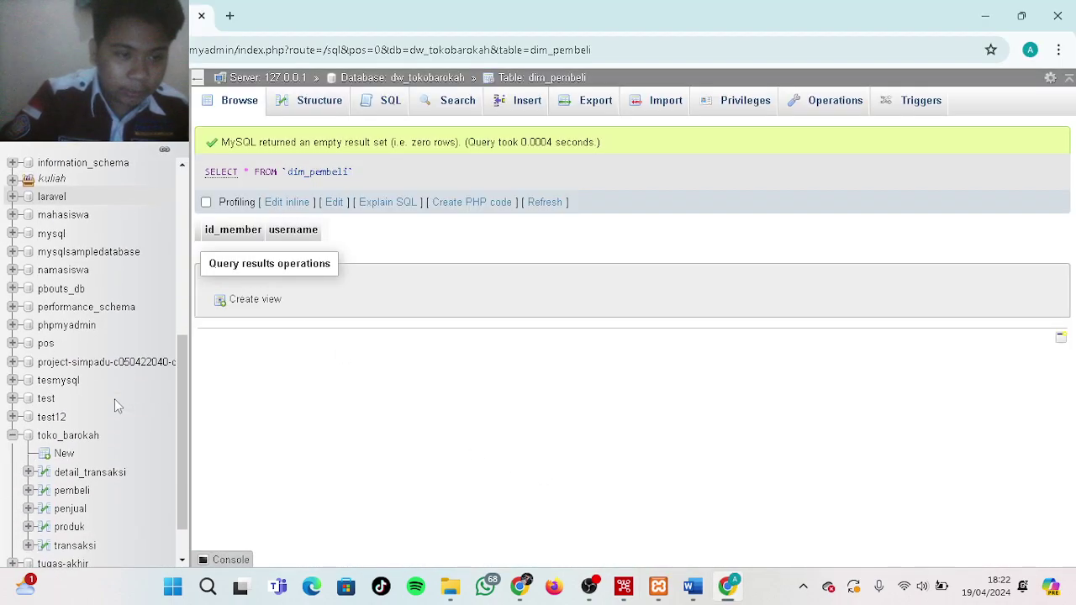
scroll(114, 402, "up", 3)
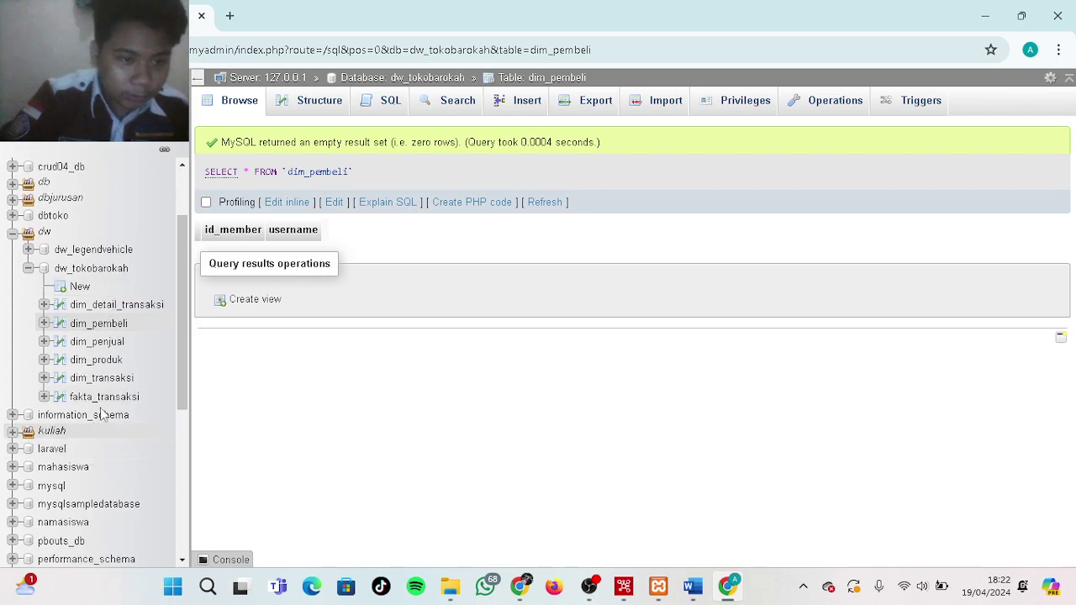
left_click(103, 345)
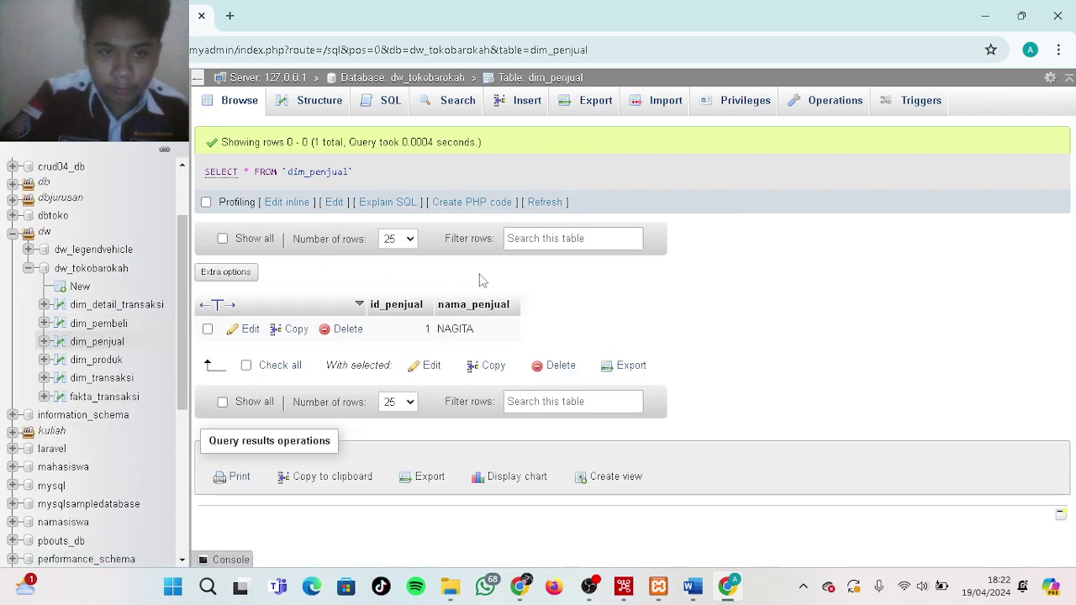
Browse the source penjual table of the toko_barokah database for comparison, and return to Pentaho
scroll(84, 353, "down", 4)
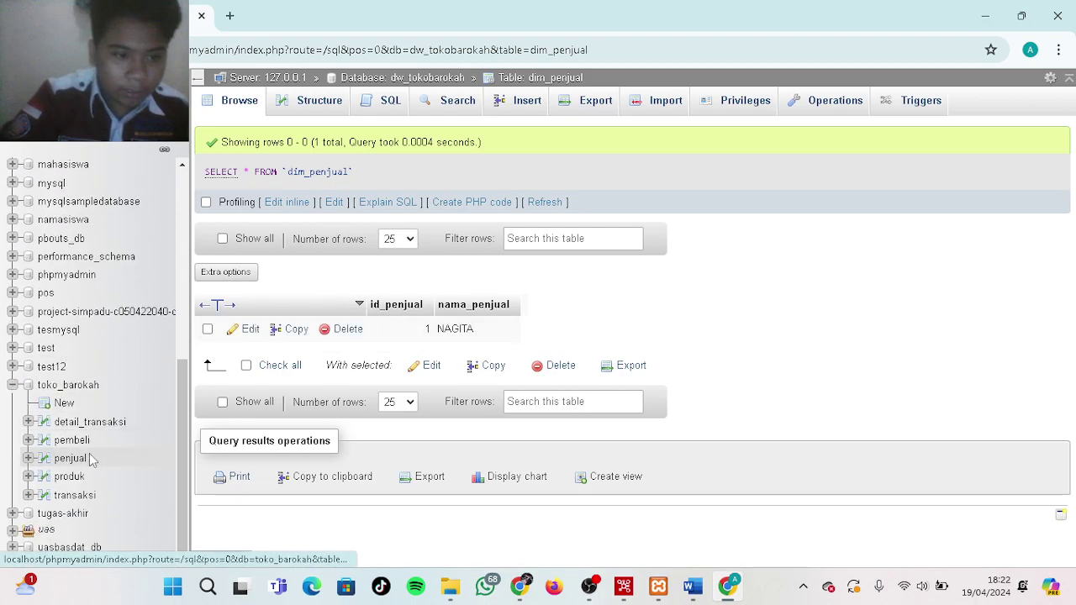
left_click(76, 462)
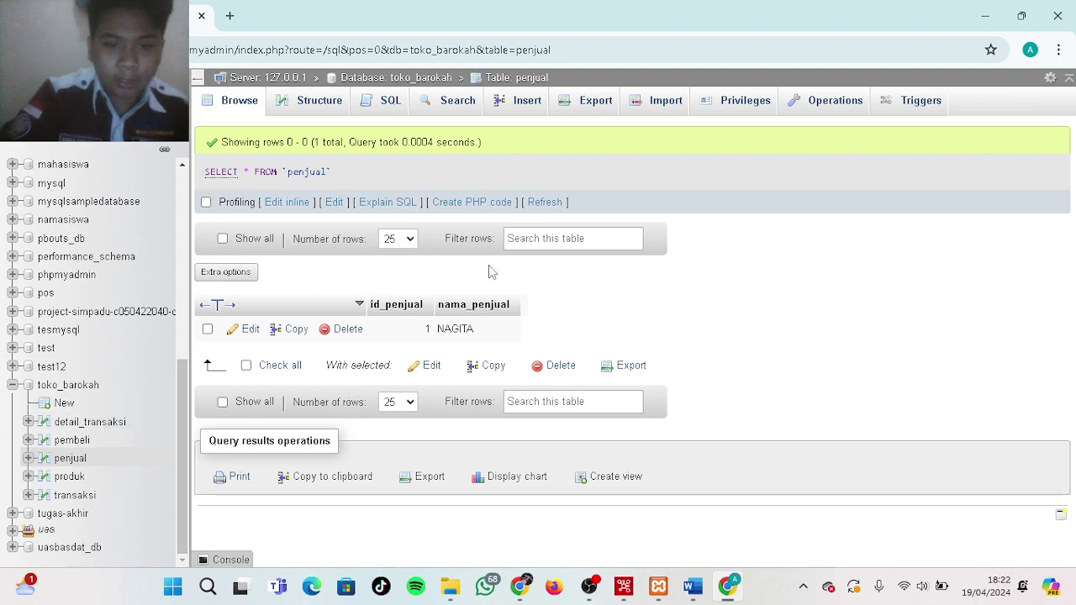
scroll(137, 239, "up", 5)
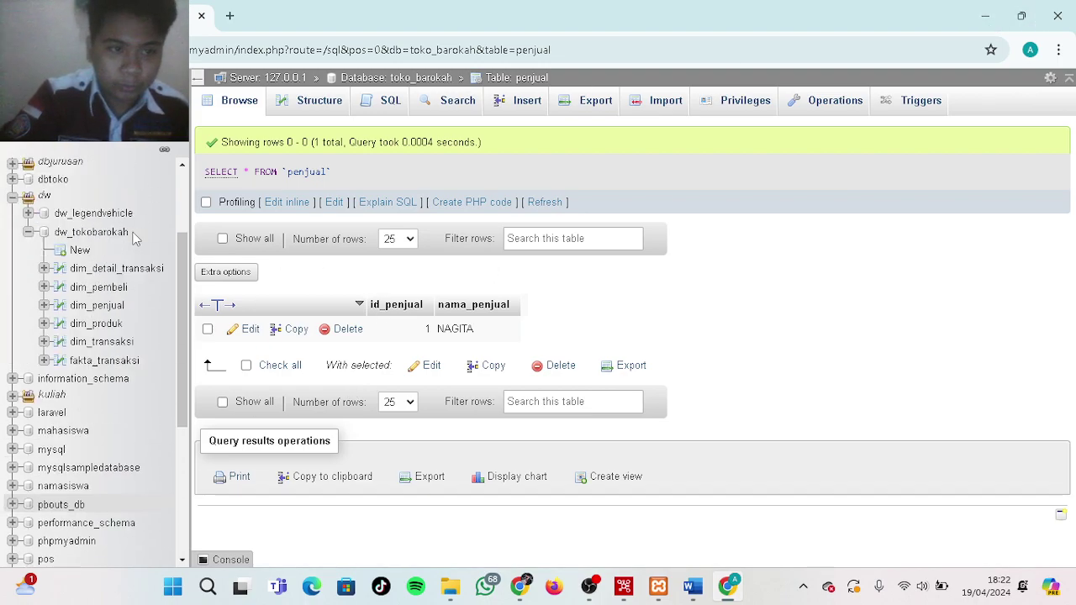
left_click(981, 11)
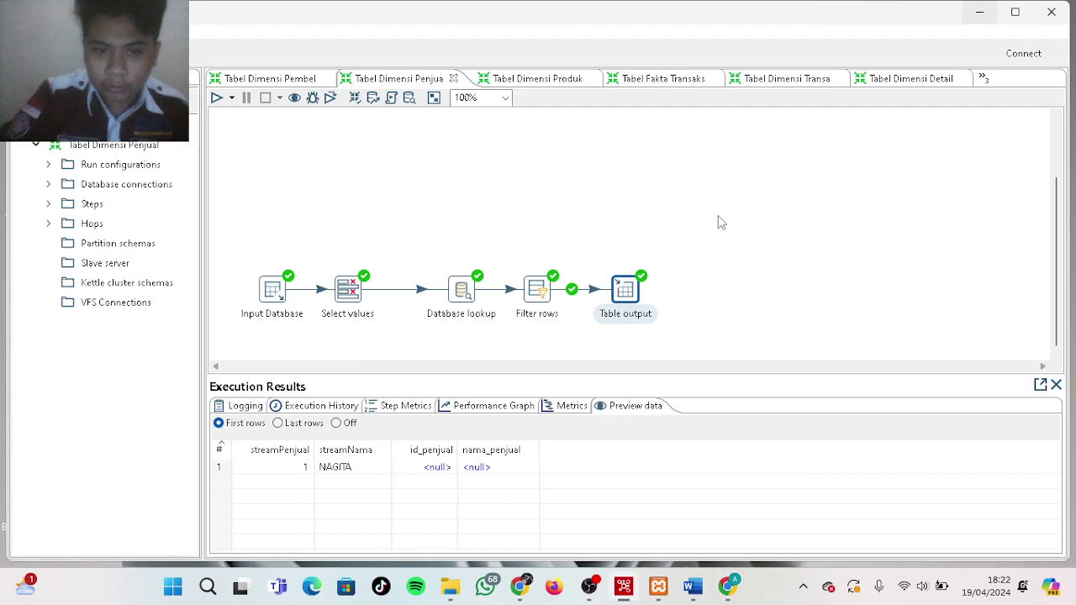
Open the Tabel Dimensi Pembeli transformation and review its Input Database query and Select values step
left_click(286, 78)
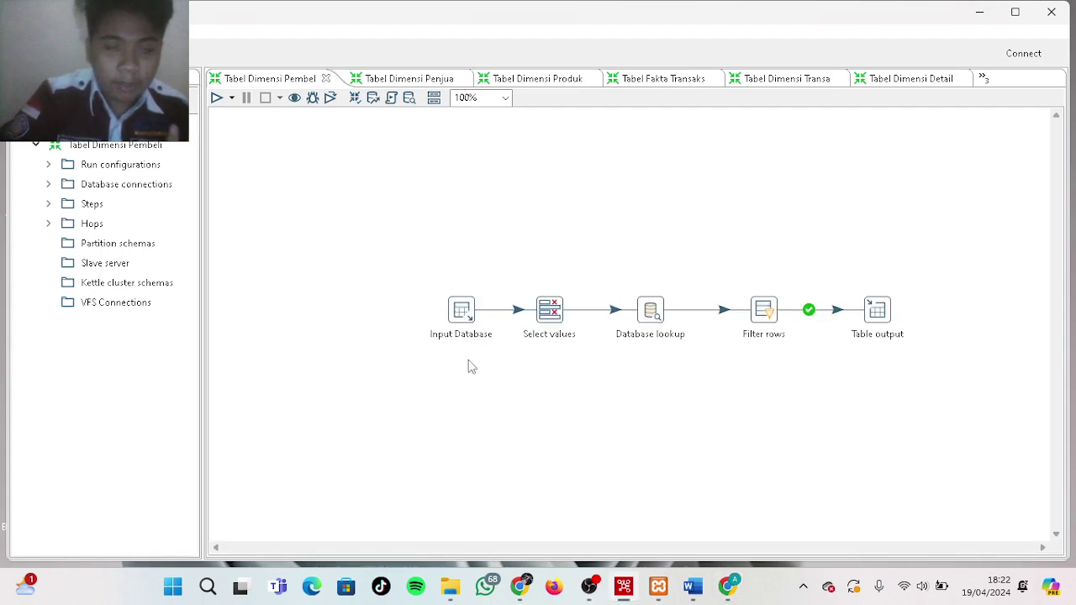
double_click(465, 313)
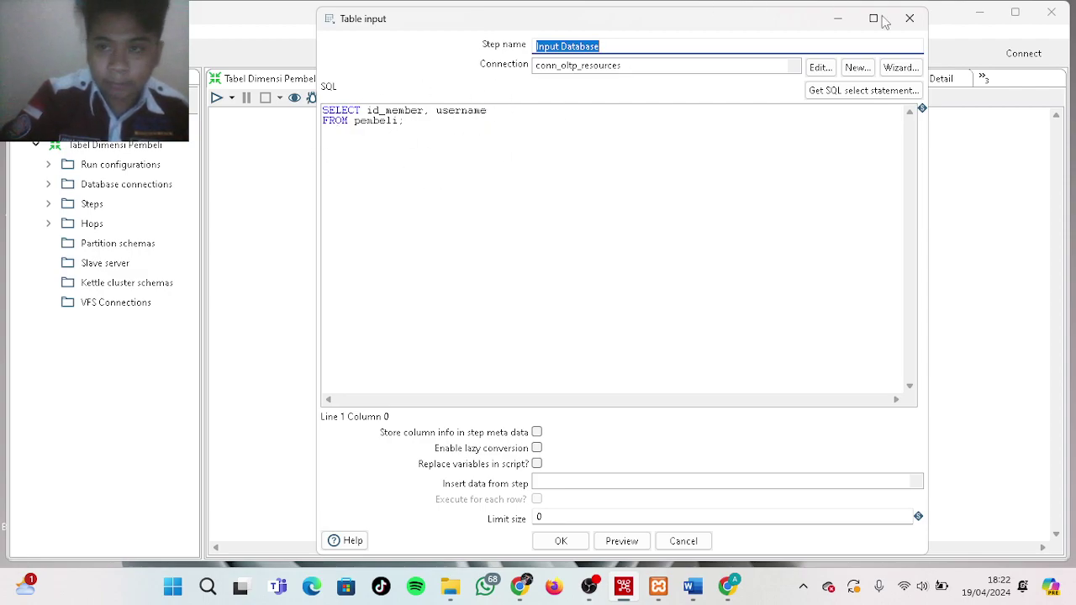
left_click(838, 18)
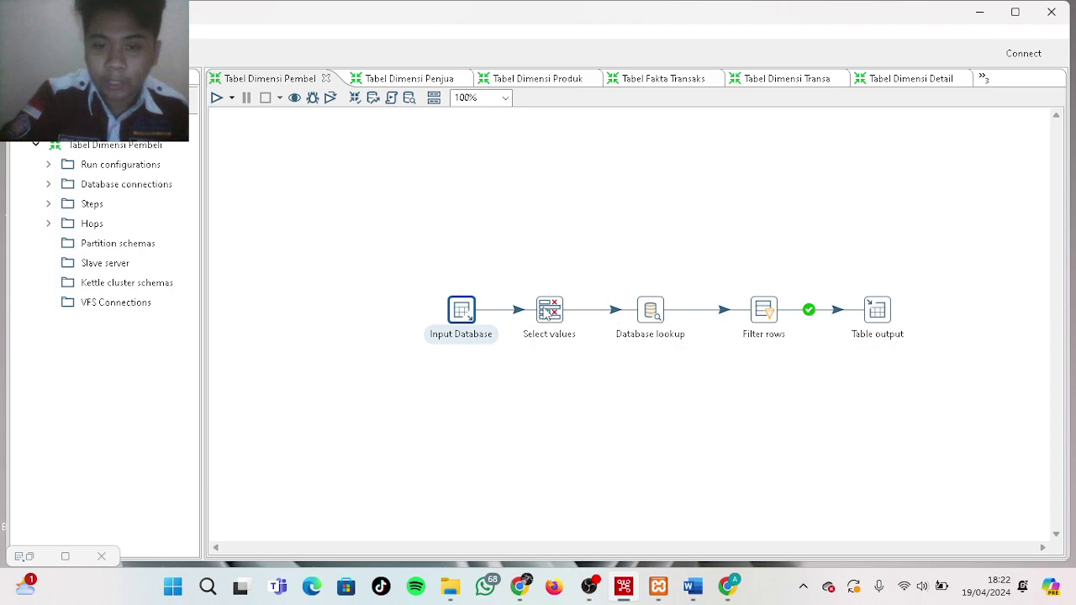
double_click(548, 312)
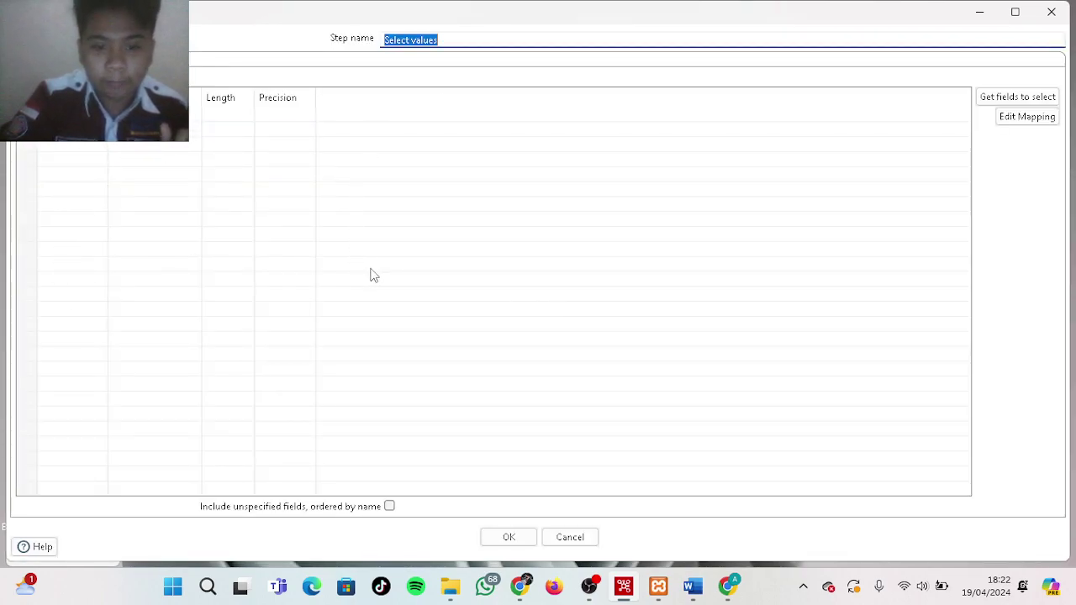
left_click(511, 536)
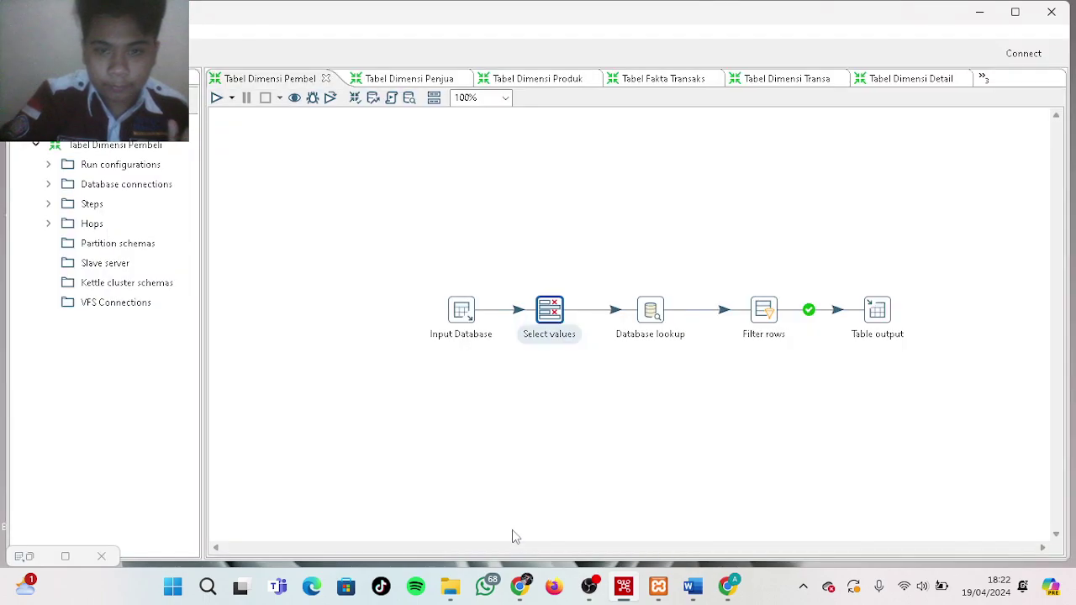
Review the Database lookup keys for dim_pembeli and the Filter rows conditions of the Tabel Dimensi Pembeli transformation
double_click(652, 311)
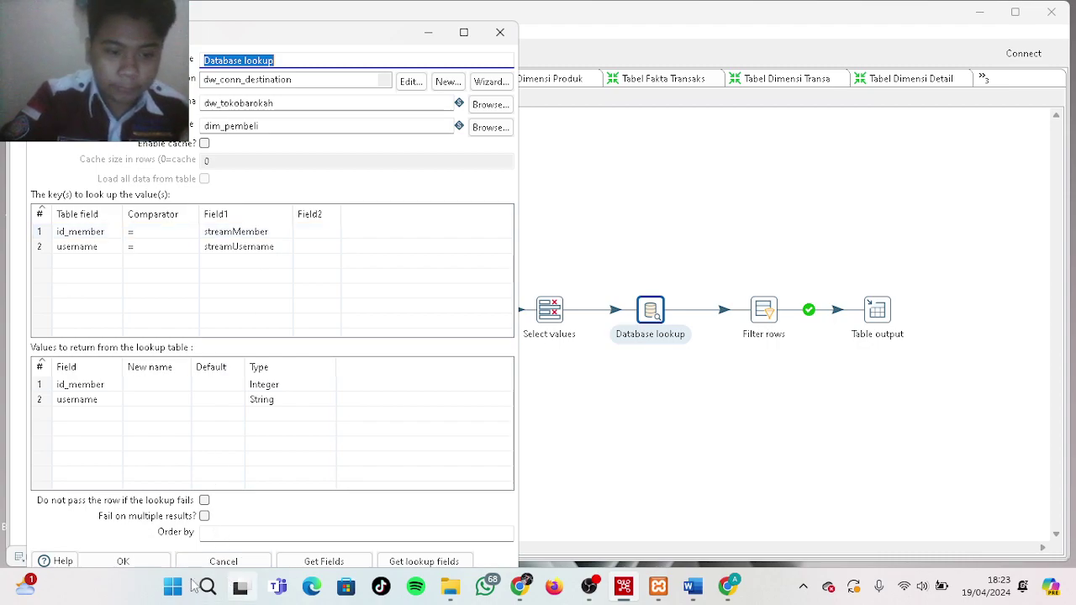
left_click(152, 562)
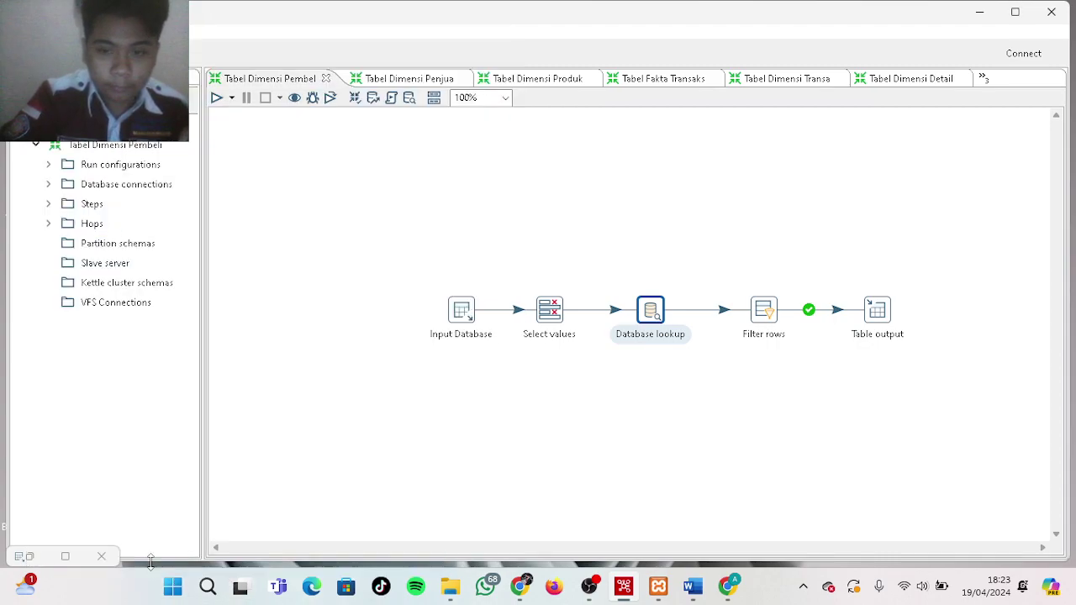
double_click(765, 310)
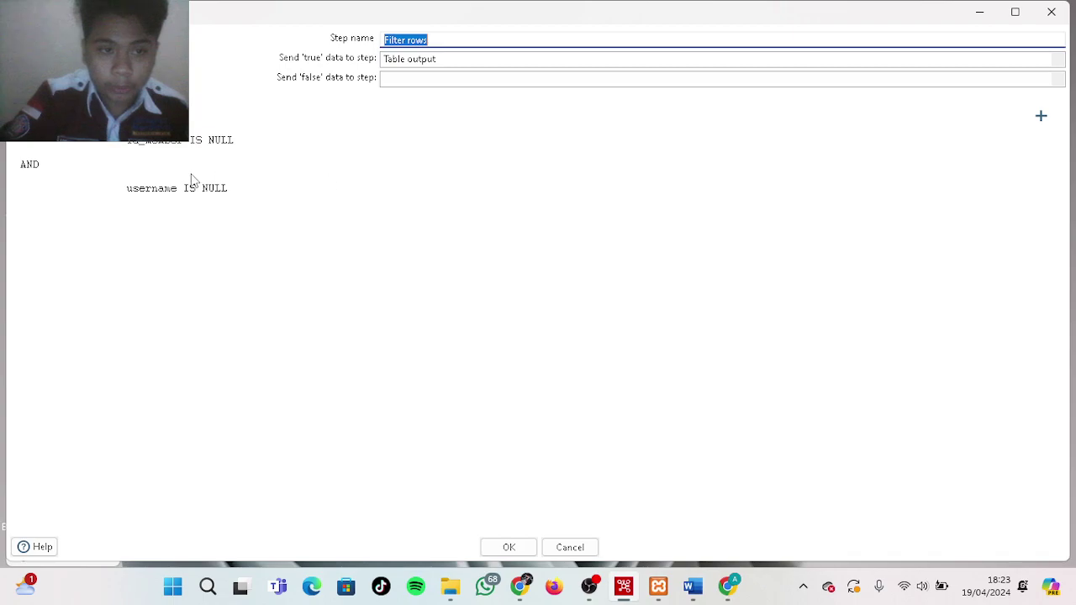
left_click(570, 547)
Check which stream fields the Table output step inserts into the dim_pembeli table, and close it
double_click(878, 313)
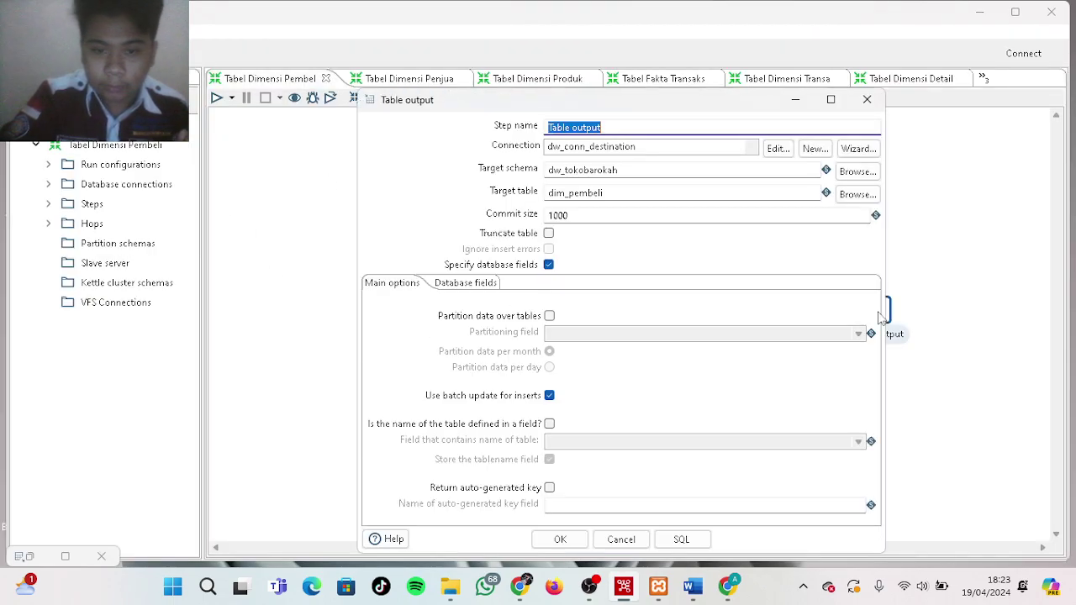
left_click(467, 283)
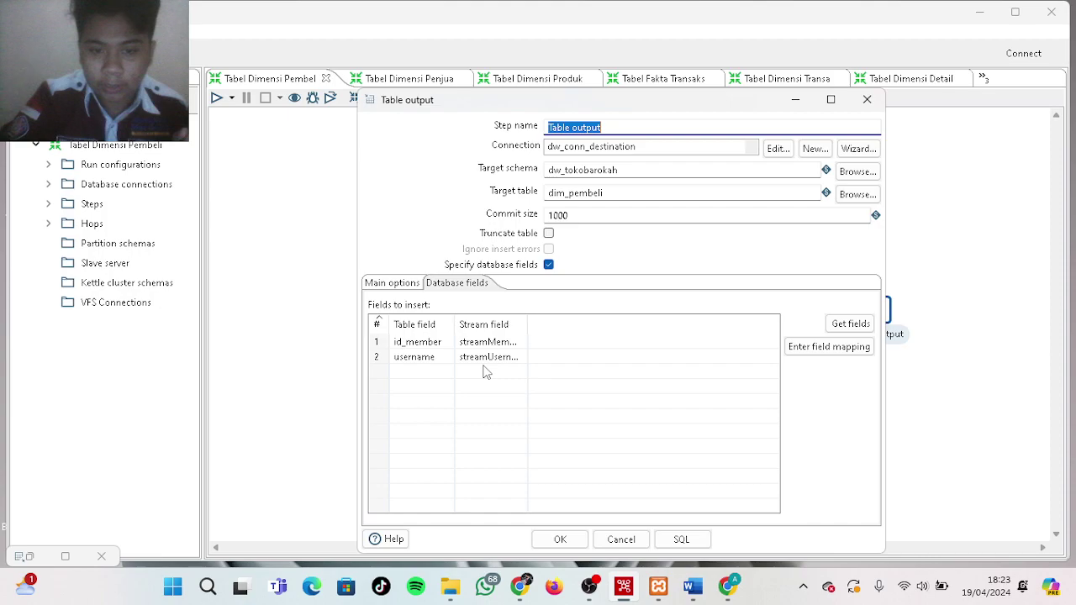
left_click(560, 538)
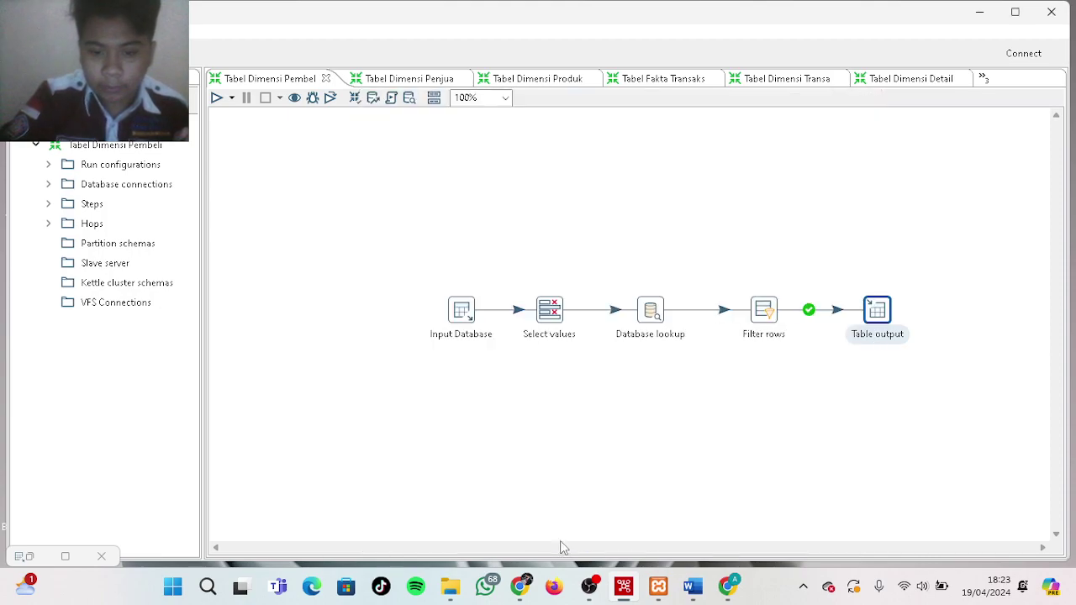
Run the Tabel Dimensi Pembeli transformation with the Pentaho local configuration and show the Table output step's preview data
left_click(216, 98)
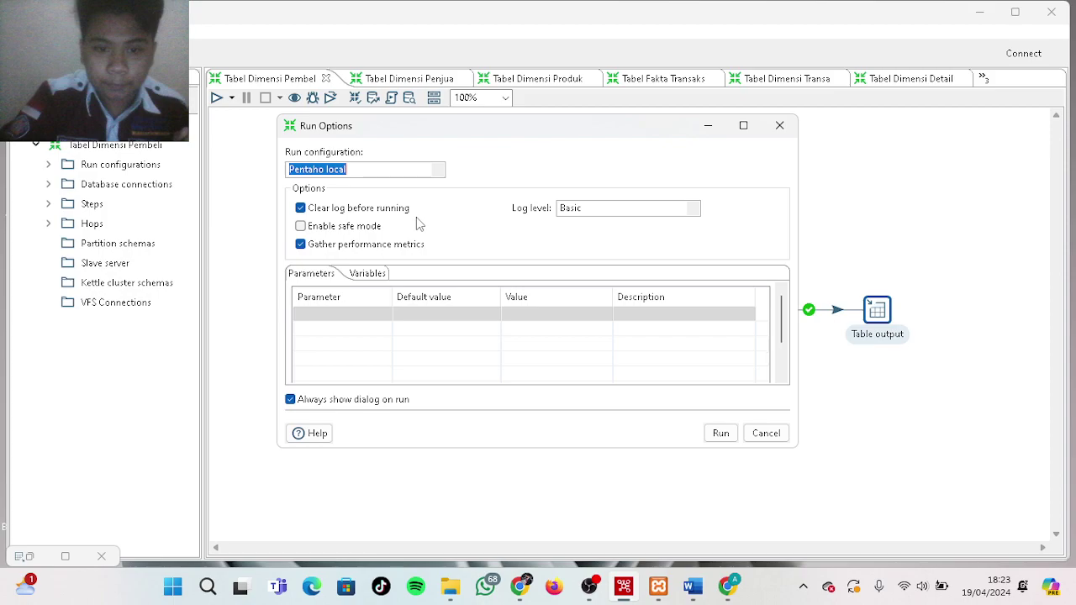
left_click(723, 435)
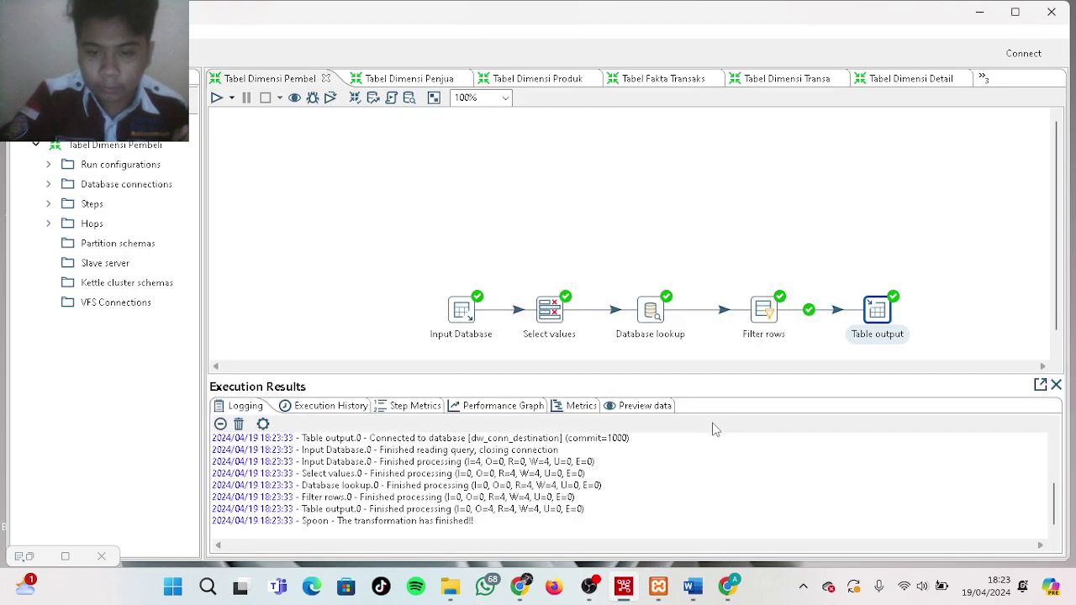
left_click(645, 406)
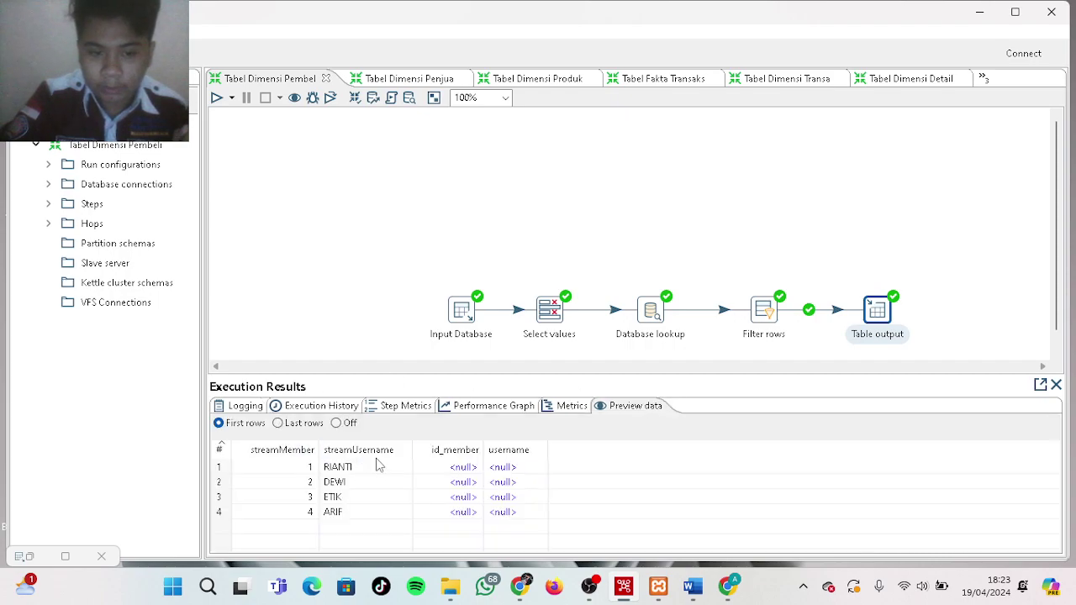
Switch to phpMyAdmin, browse the dim_pembeli table of the dw_tokobarokah database, and return to Pentaho
left_click(727, 586)
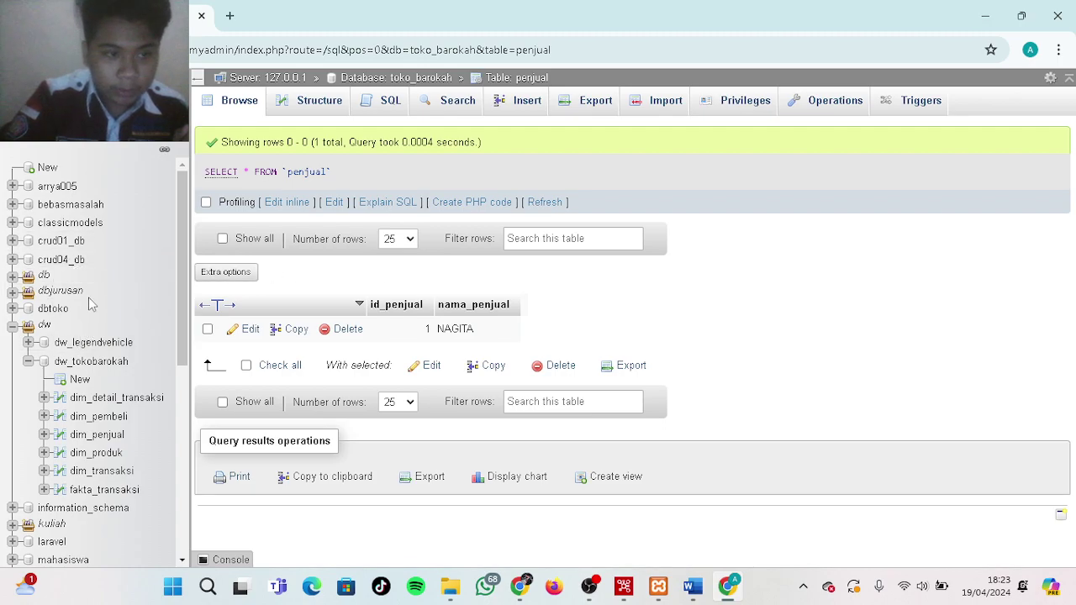
scroll(94, 387, "down", 1)
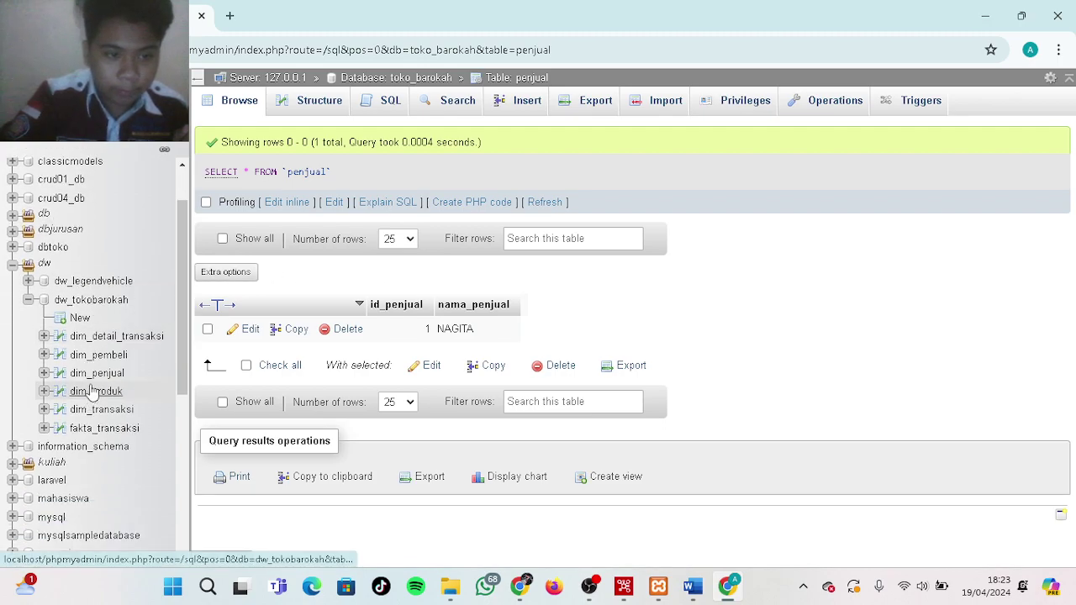
left_click(103, 358)
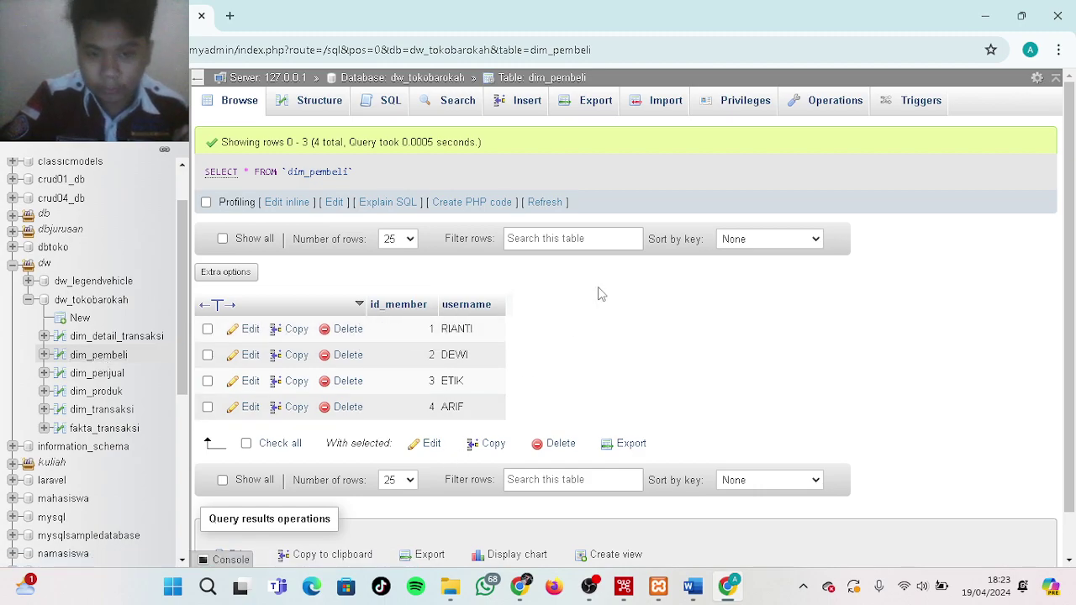
left_click(985, 12)
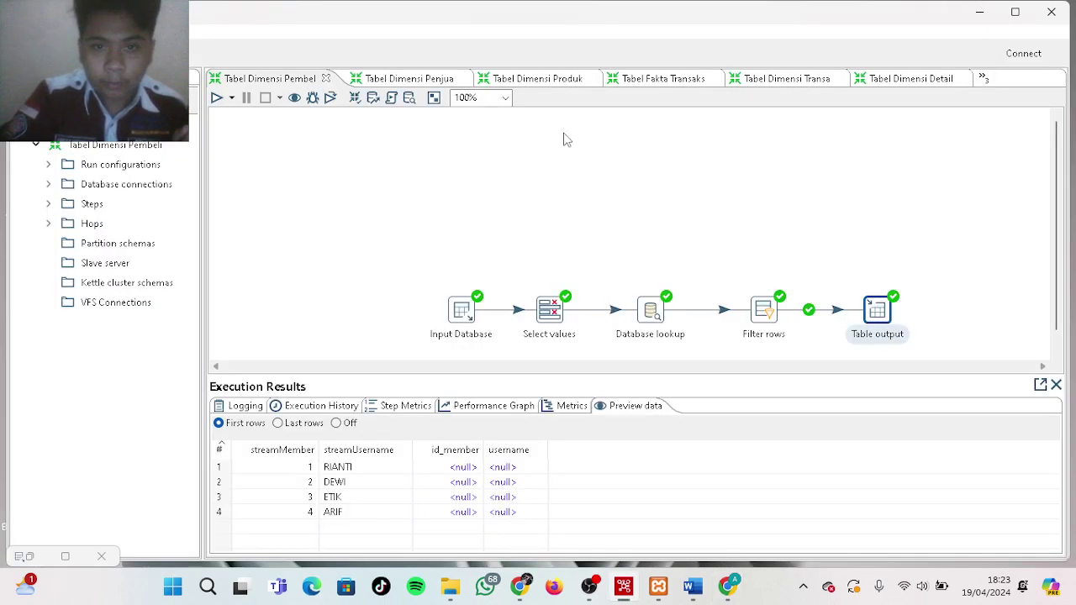
Open the Tabel Dimensi Produk transformation and review its Input Database query and the Select values field renames
left_click(559, 80)
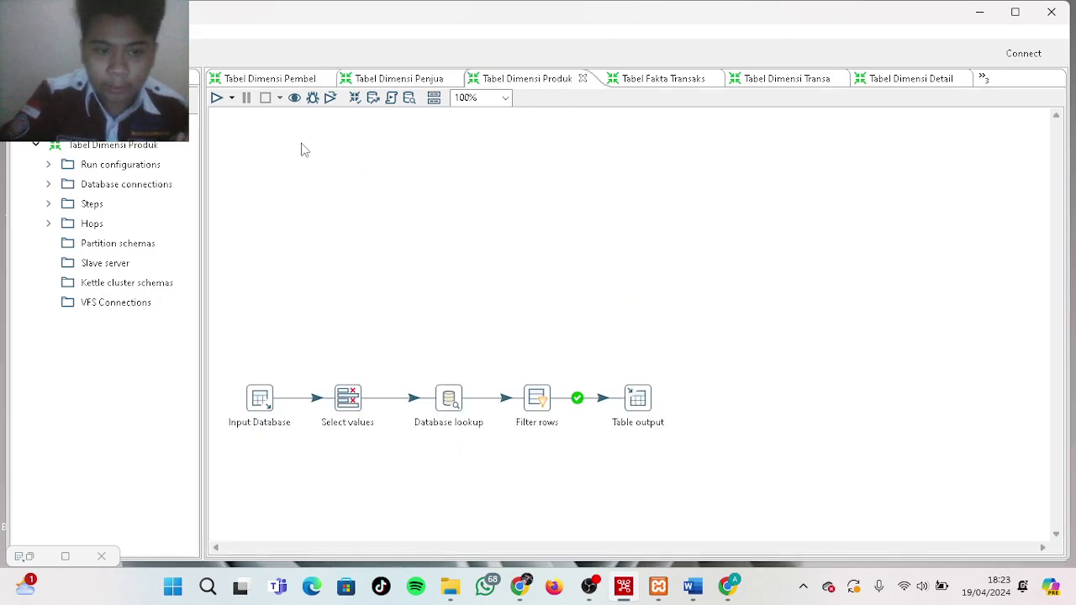
double_click(259, 400)
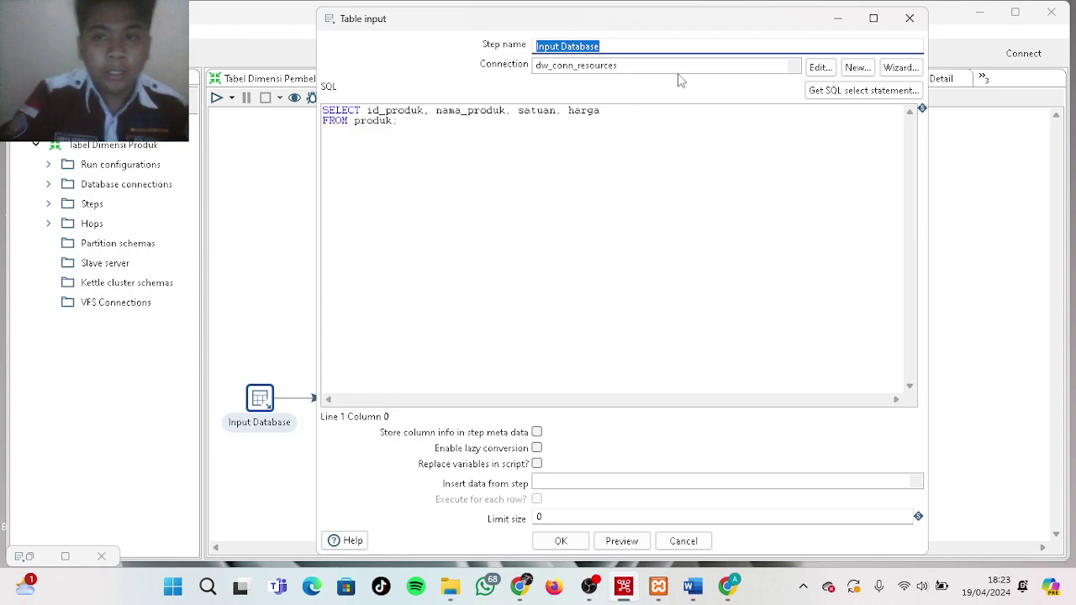
left_click(558, 540)
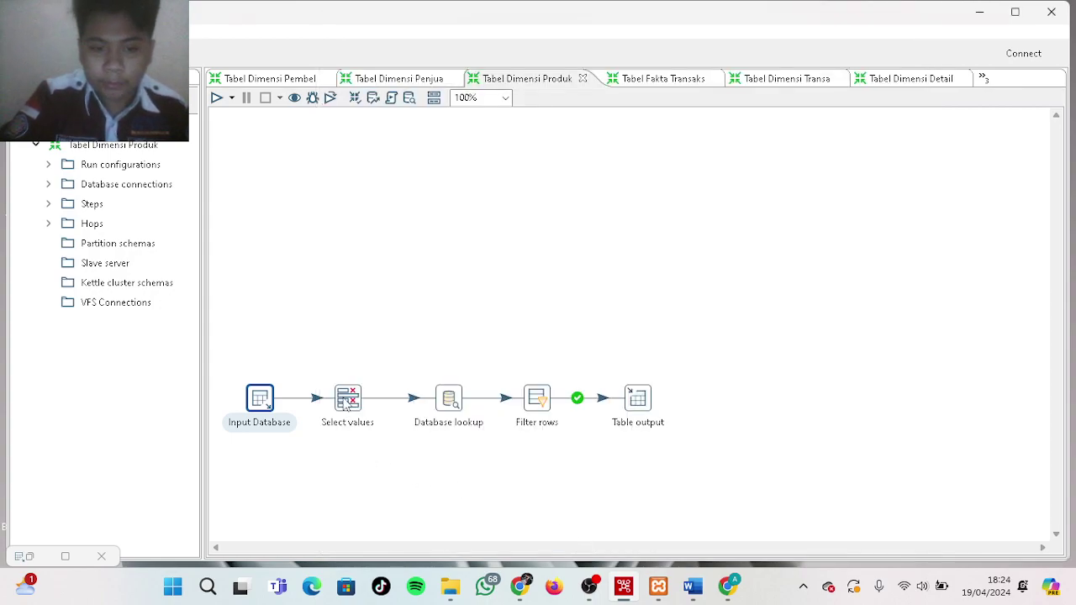
double_click(348, 402)
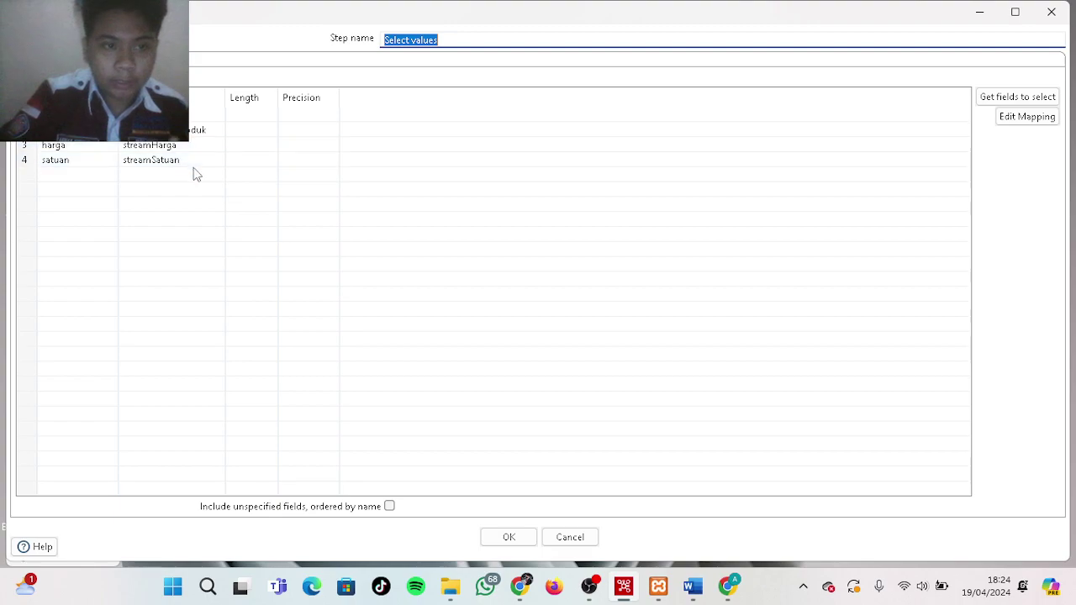
left_click(504, 540)
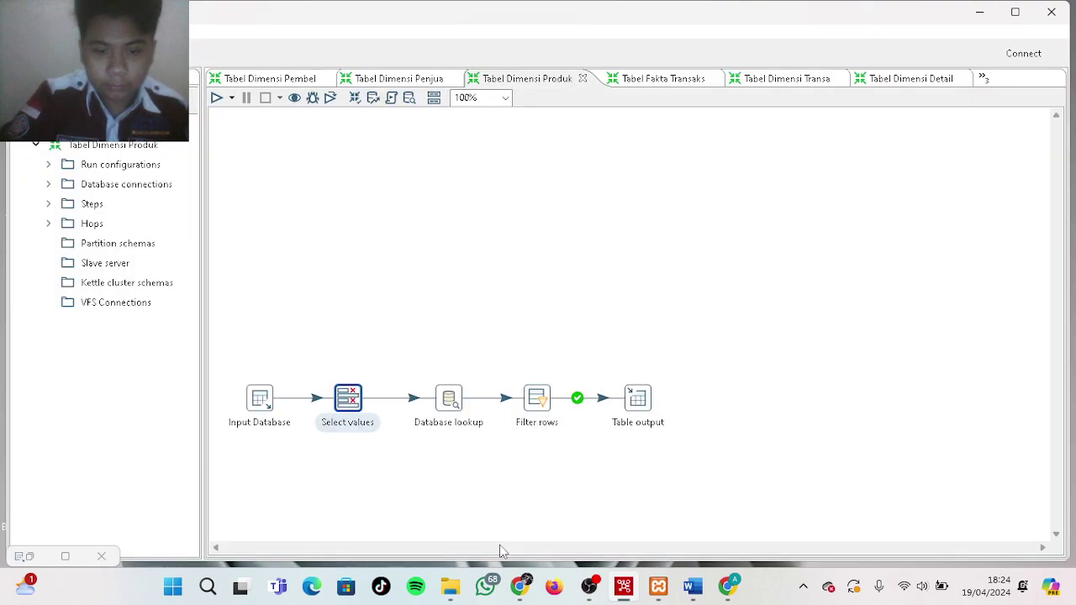
Inspect the Database lookup keys for dim_produk, including the available table fields, and the Filter rows conditions on the product fields
double_click(449, 400)
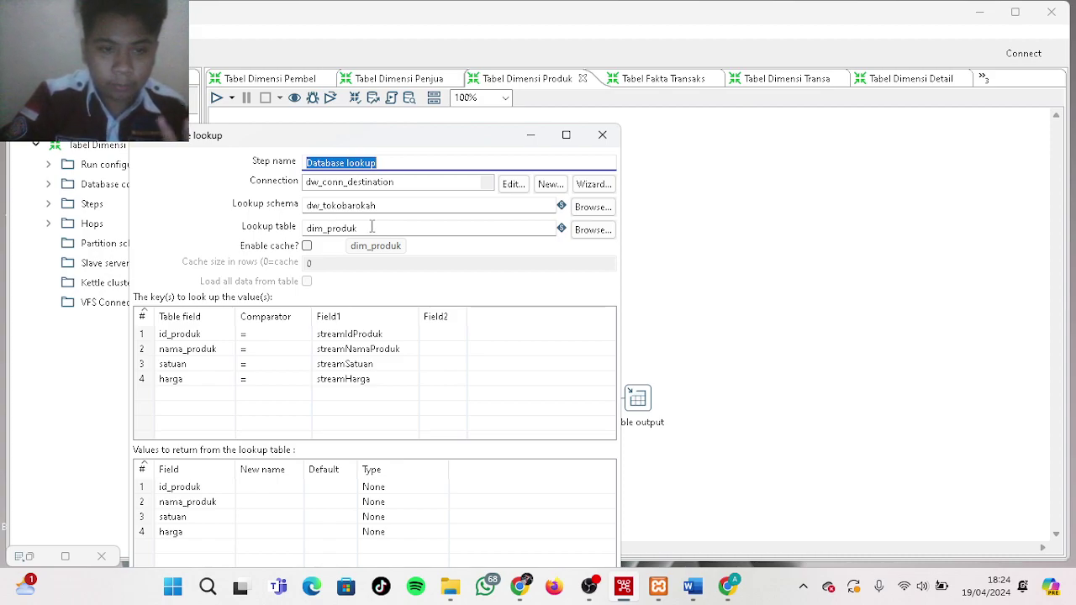
left_click(229, 335)
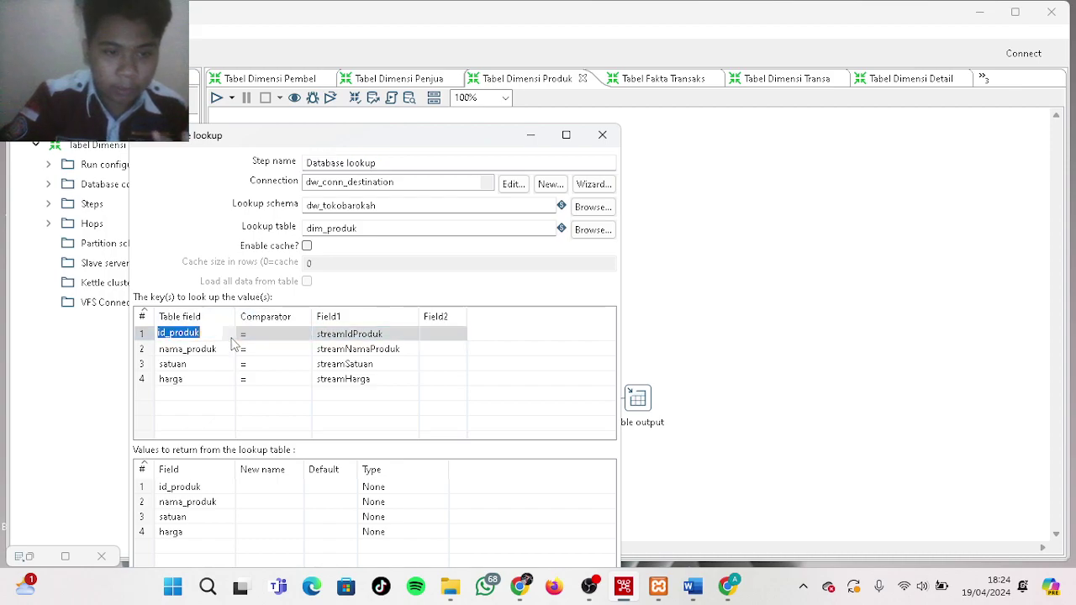
left_click(232, 342)
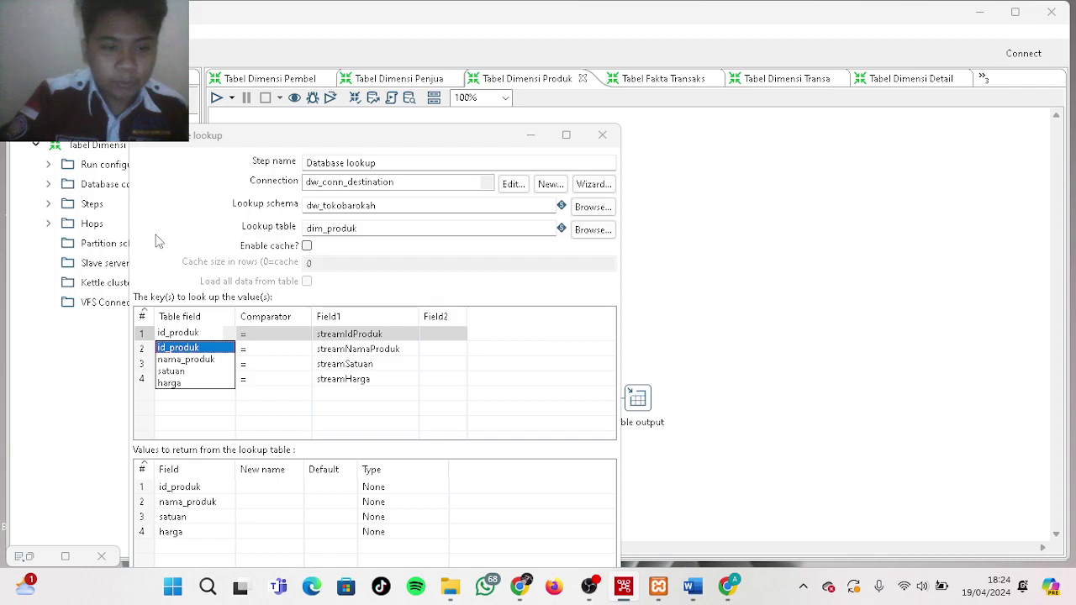
left_click(276, 331)
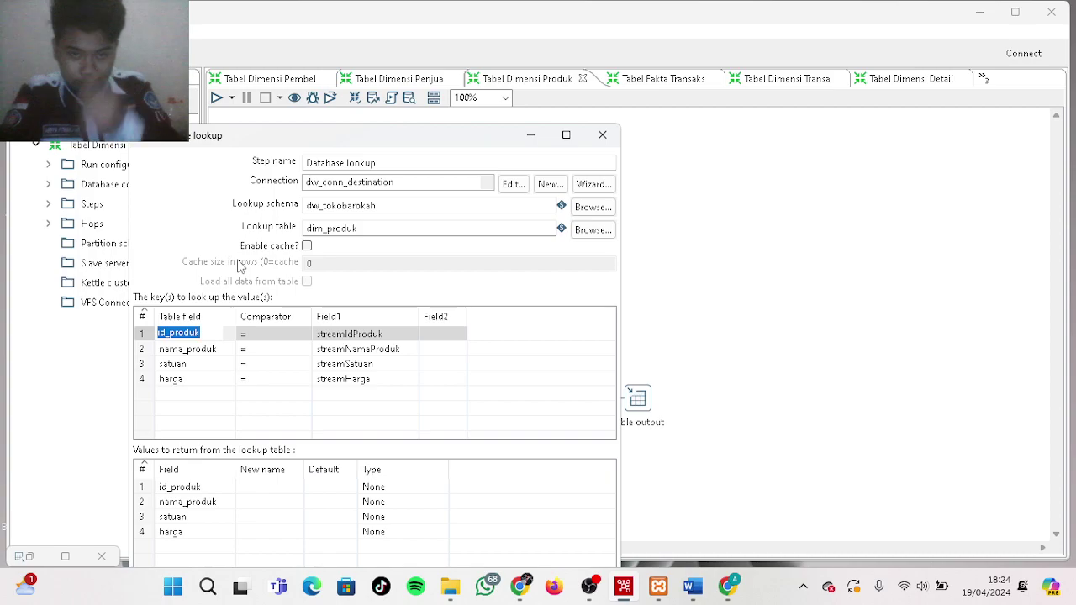
left_click(602, 135)
double_click(538, 395)
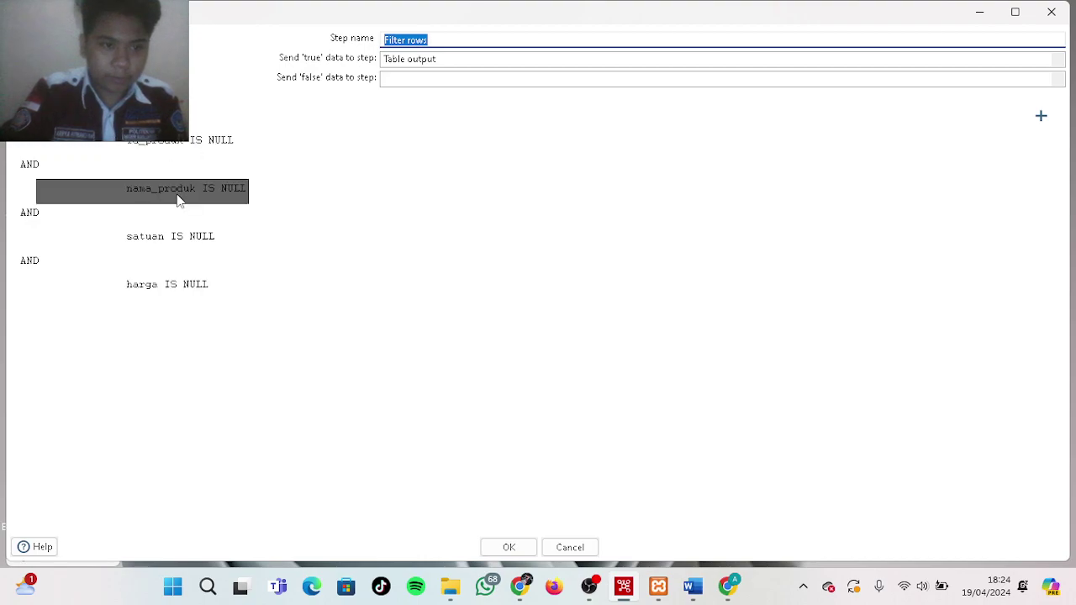
left_click(507, 550)
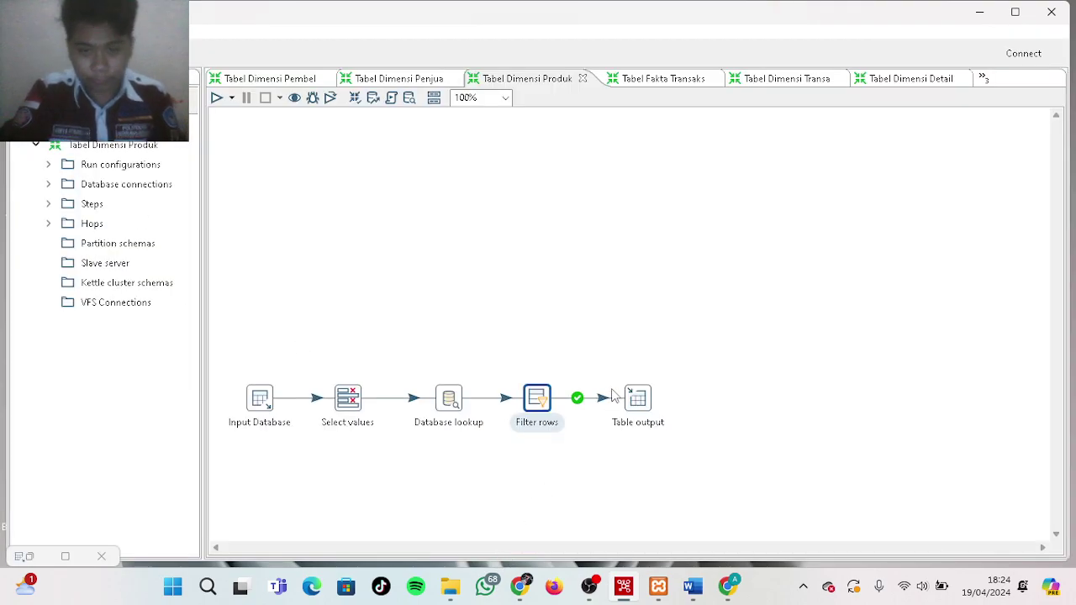
Check which stream fields the Table output step inserts into the dim_produk table, and close it
double_click(644, 405)
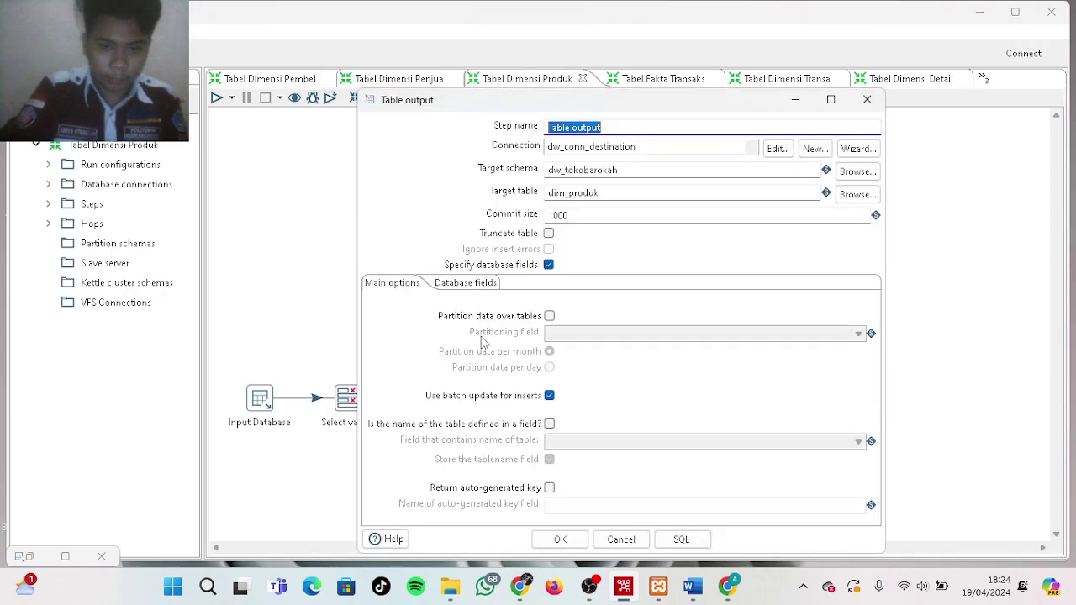
left_click(468, 287)
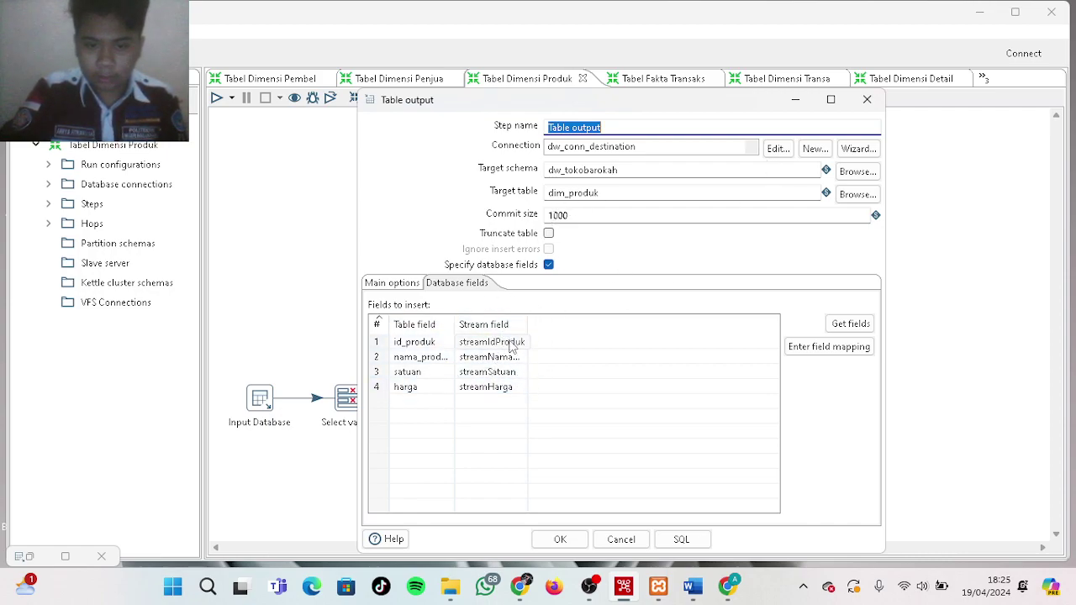
left_click(563, 542)
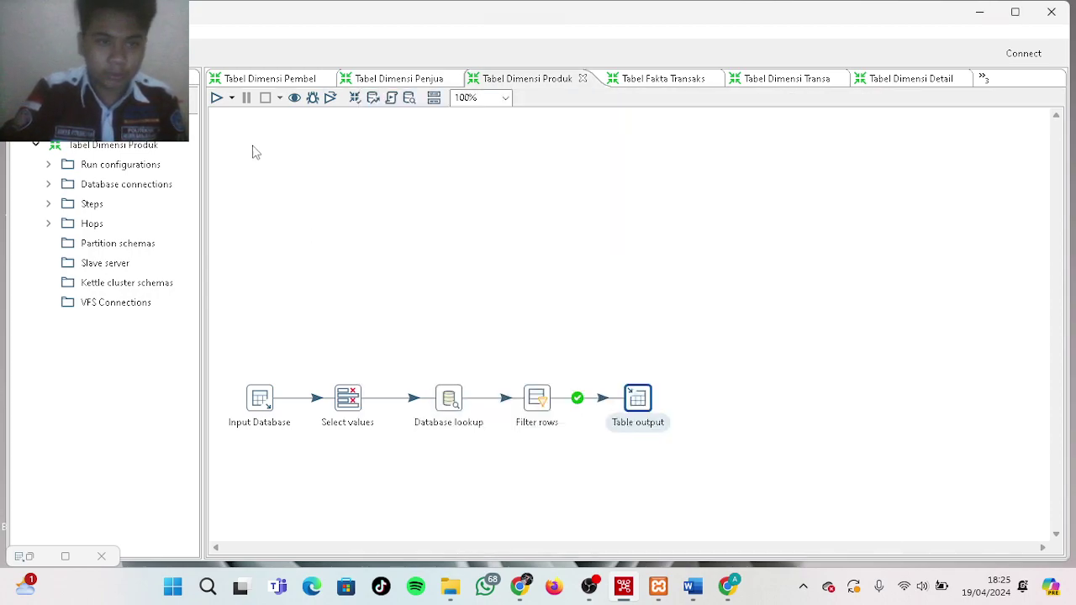
Run the Tabel Dimensi Produk transformation with the Pentaho local configuration and show the Table output step's preview data
left_click(216, 98)
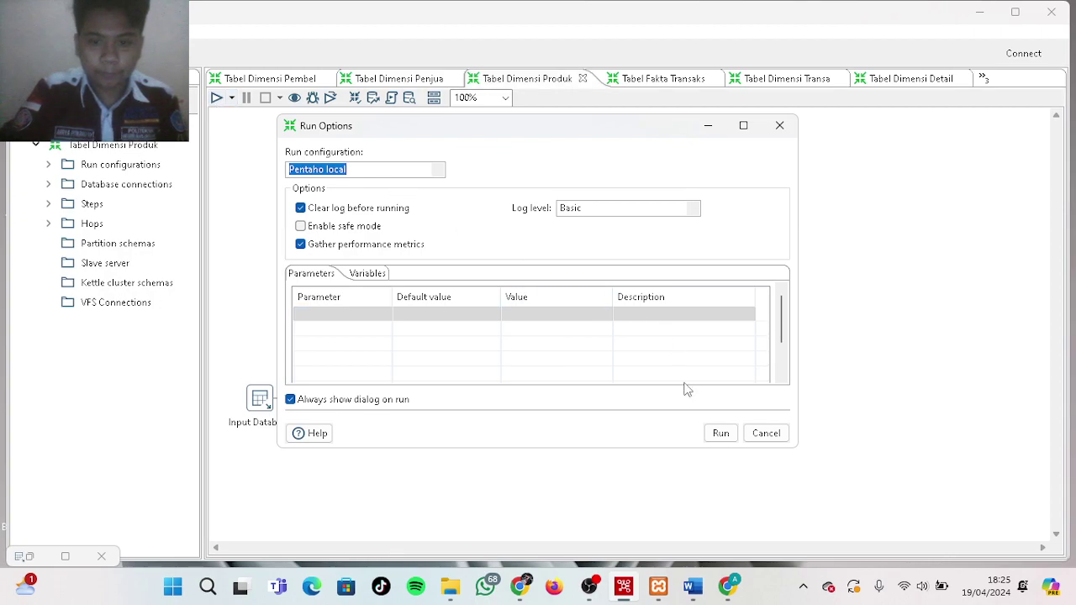
left_click(721, 435)
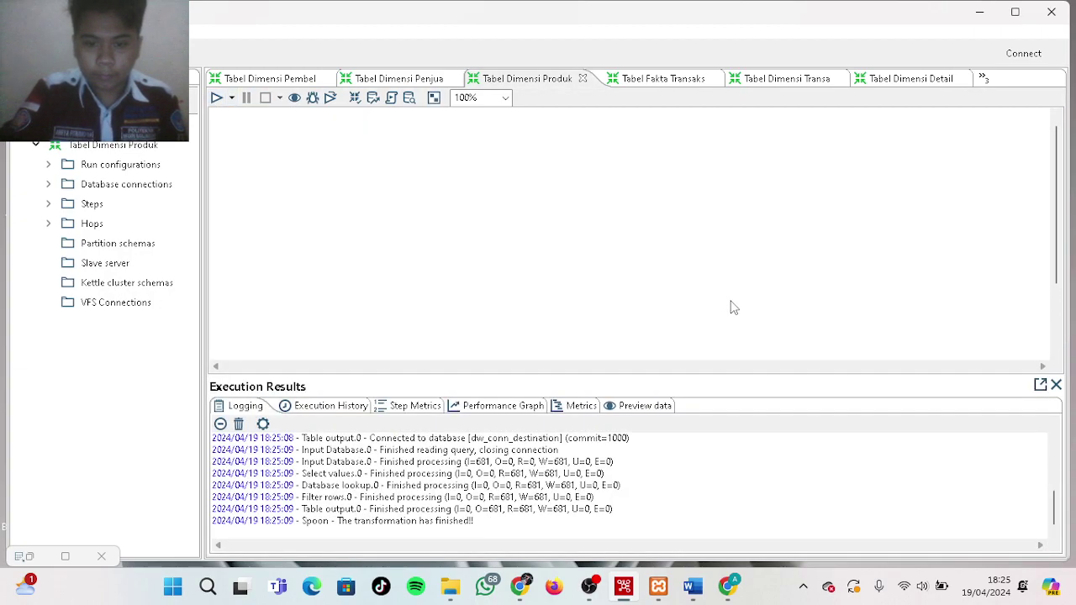
left_click(652, 406)
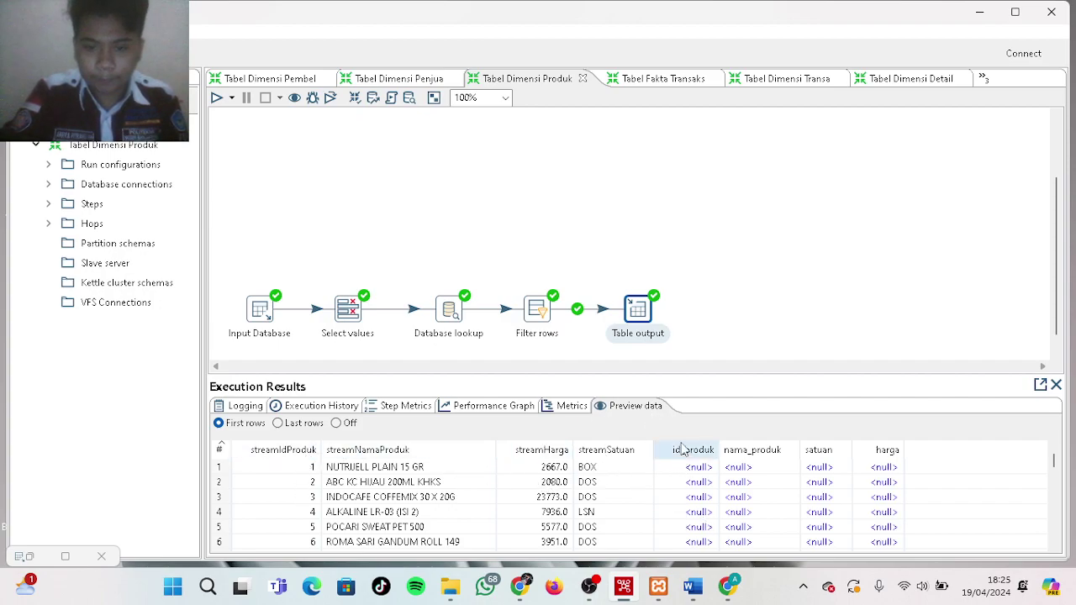
Switch to phpMyAdmin and browse the rows of the dim_produk and dim_transaksi tables in dw_tokobarokah
left_click(735, 594)
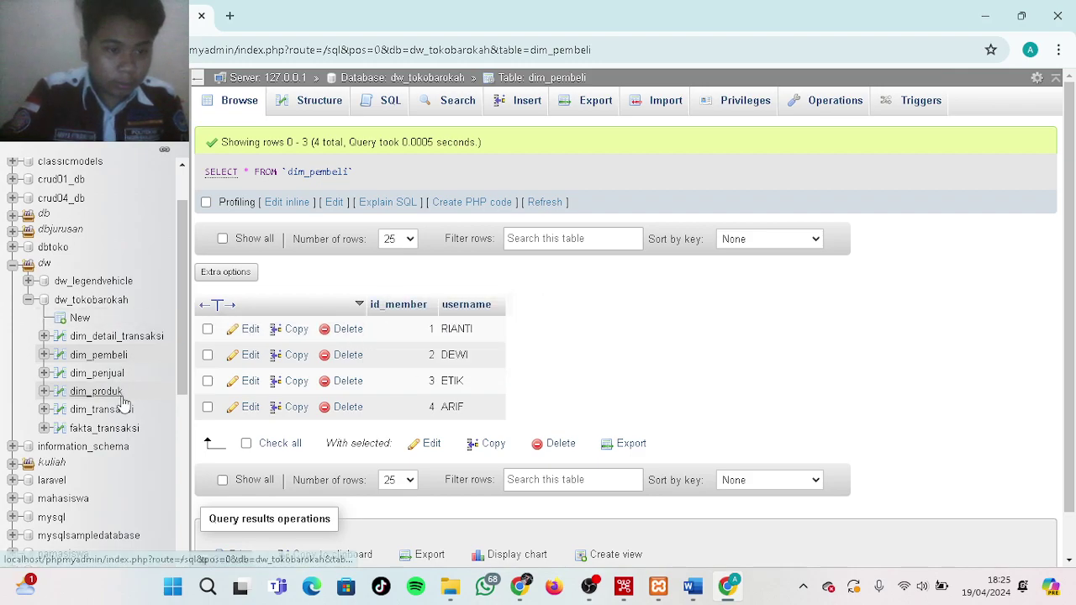
left_click(107, 395)
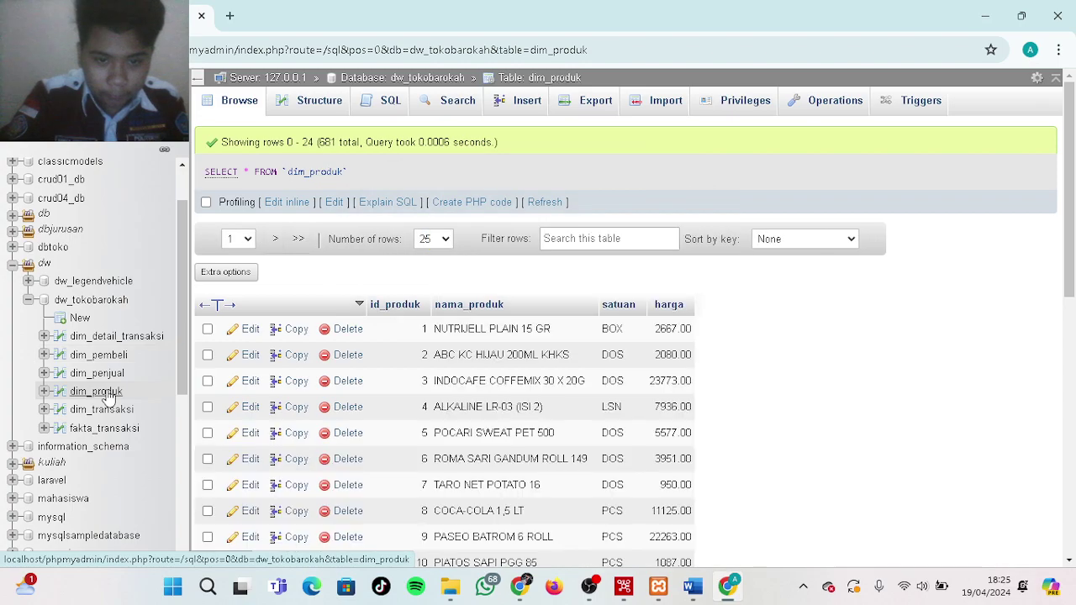
scroll(416, 321, "down", 2)
scroll(416, 322, "down", 2)
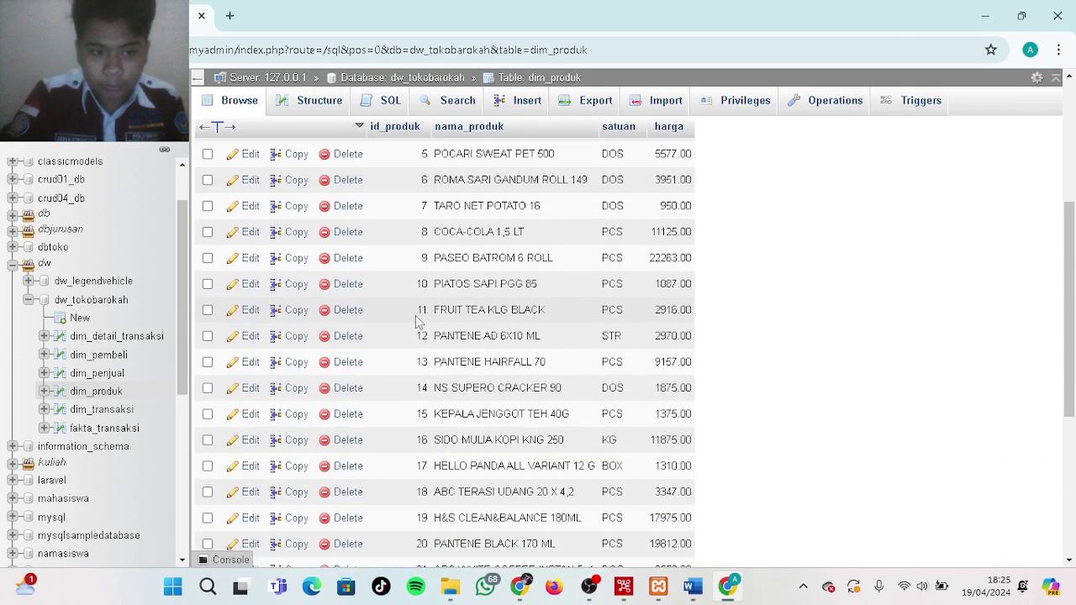
left_click(117, 411)
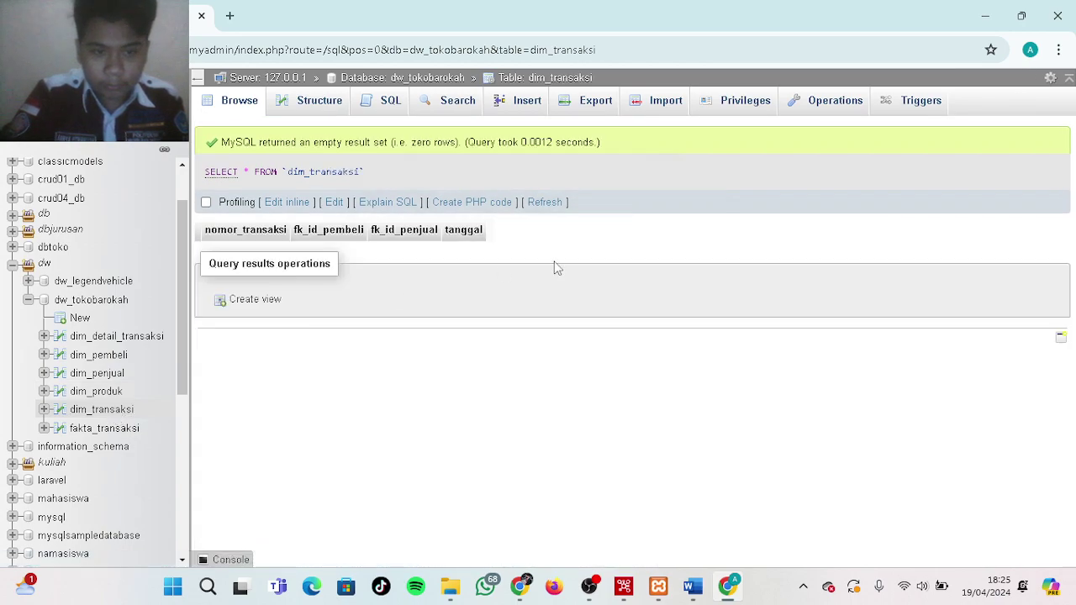
left_click(985, 13)
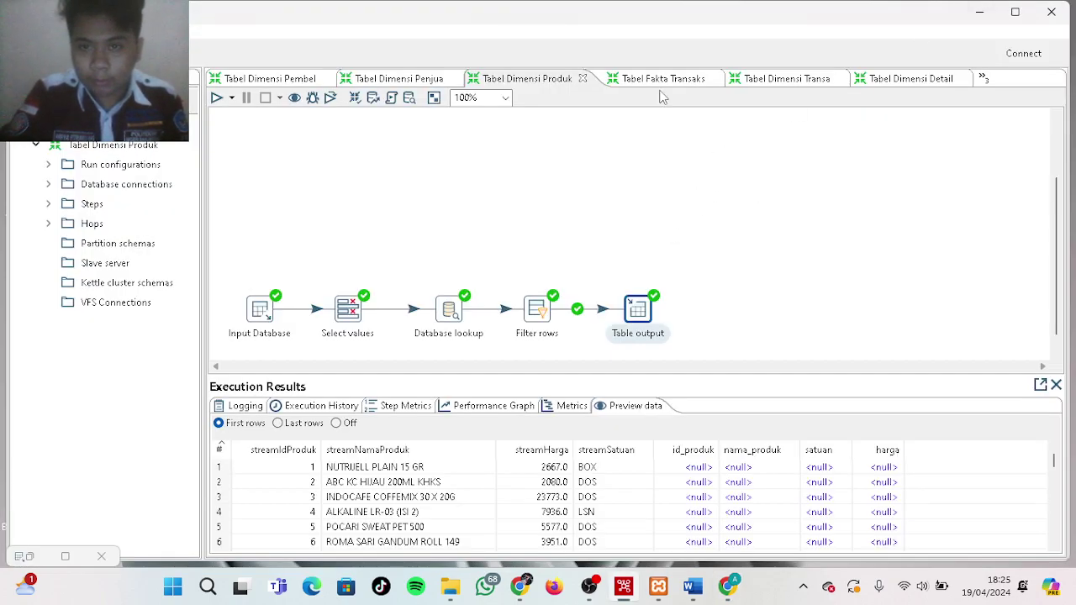
Switch to Pentaho, open the Tabel Dimensi Transaksi transformation, and review the Table input query and its dw_conn_resources connection settings
left_click(804, 80)
double_click(257, 424)
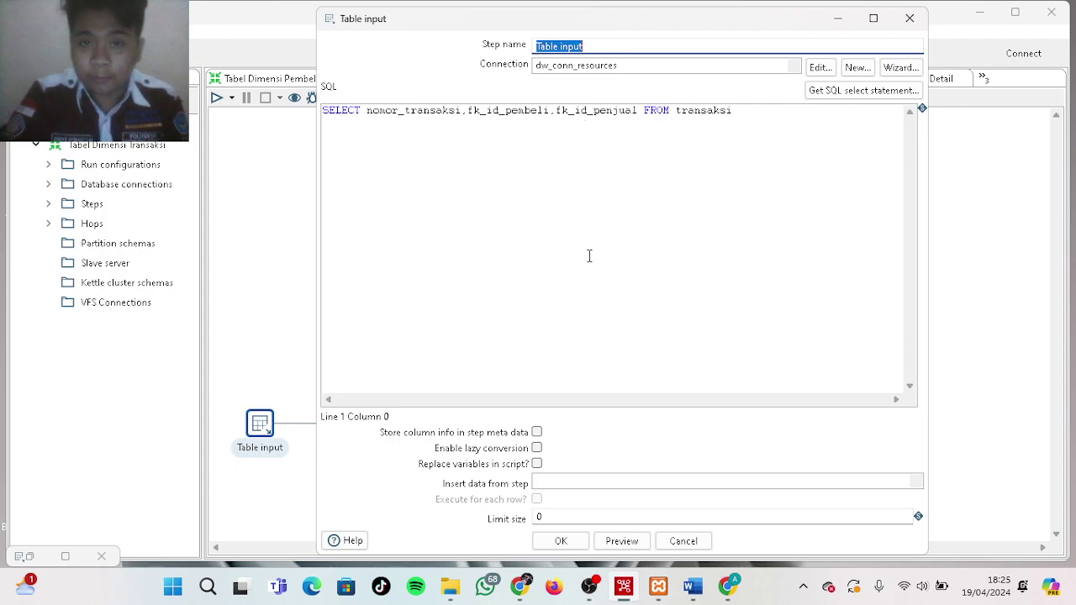
left_click(826, 71)
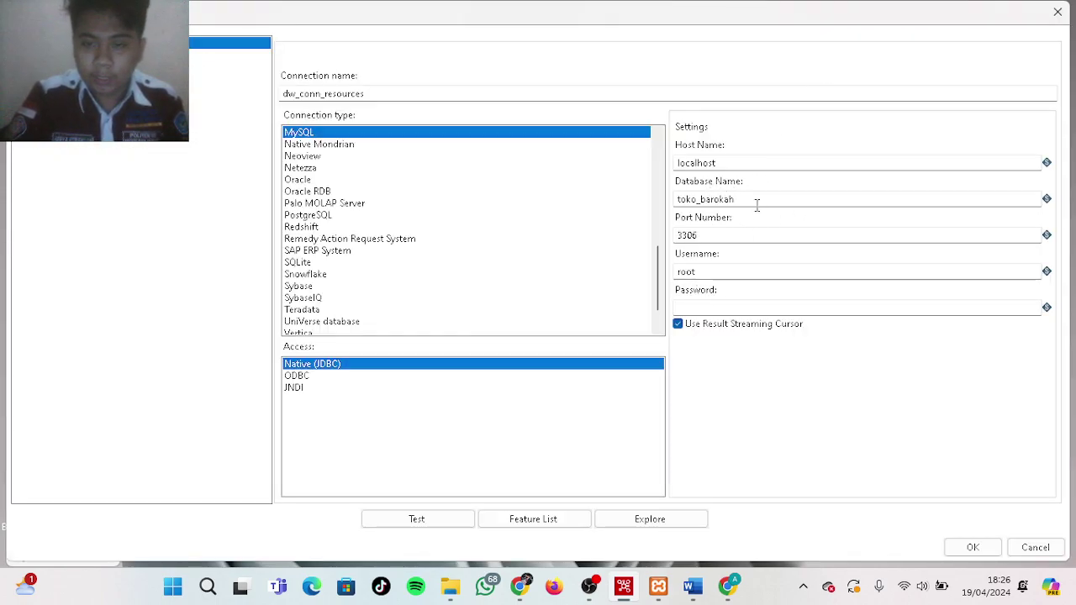
left_click(1058, 14)
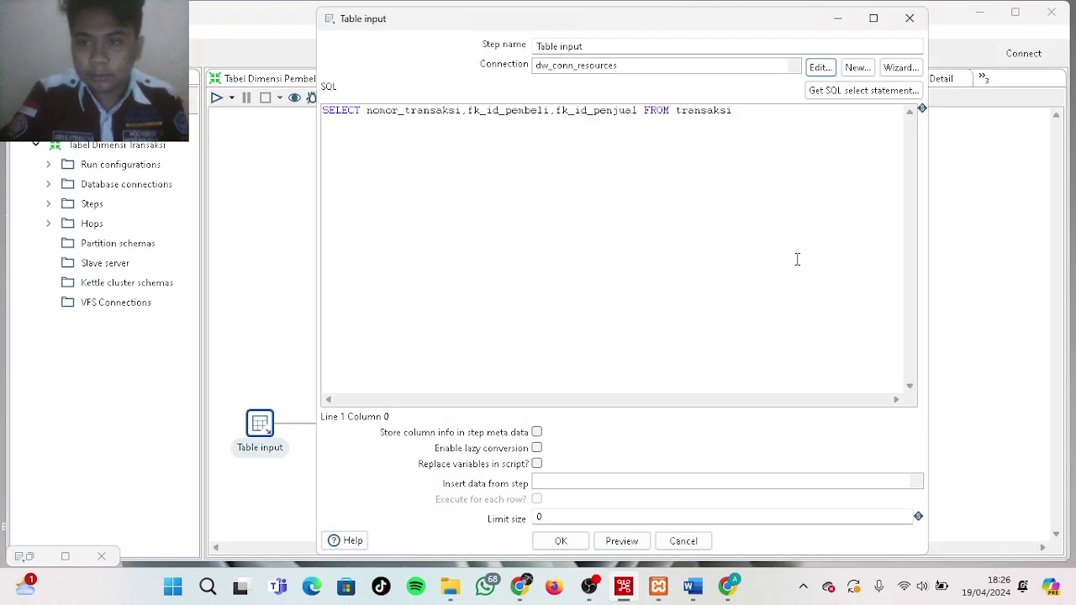
left_click(558, 541)
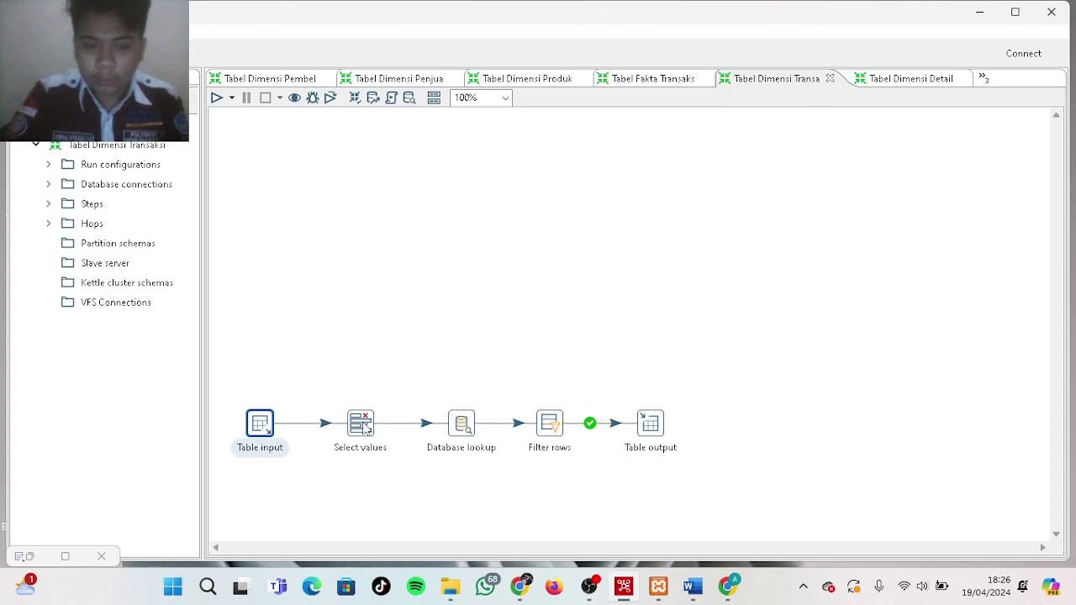
Review the Select values field renames and the Database lookup keys for dim_transaksi
double_click(362, 426)
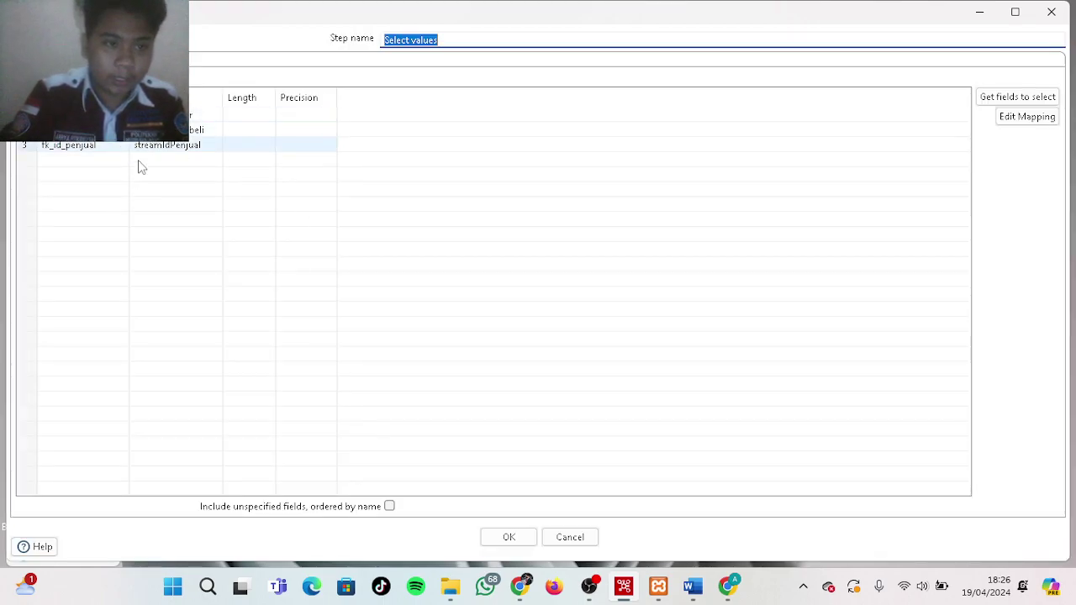
left_click(509, 537)
double_click(463, 425)
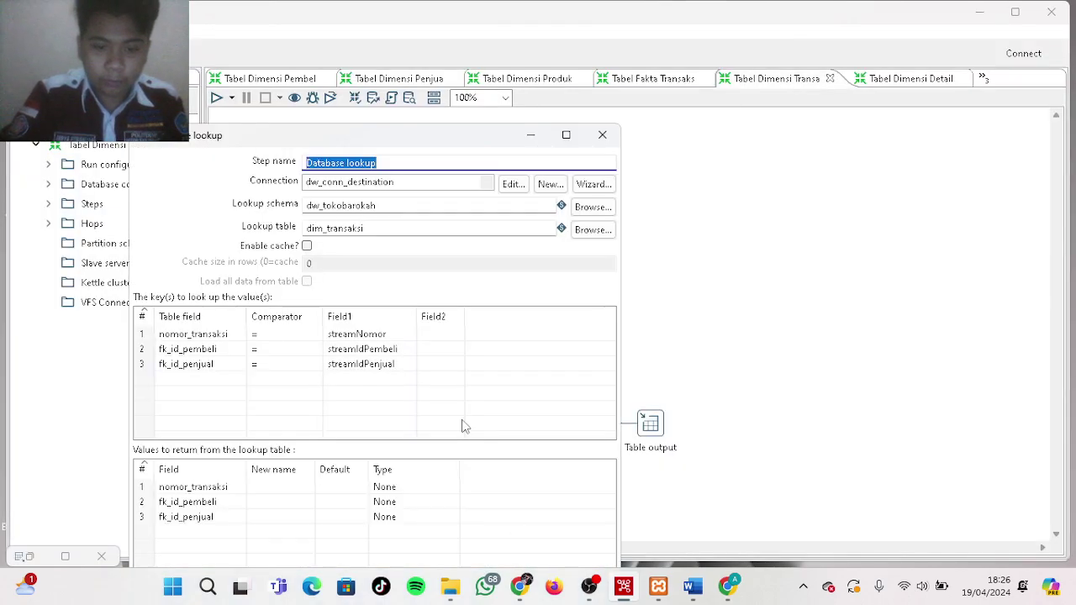
left_click(386, 229)
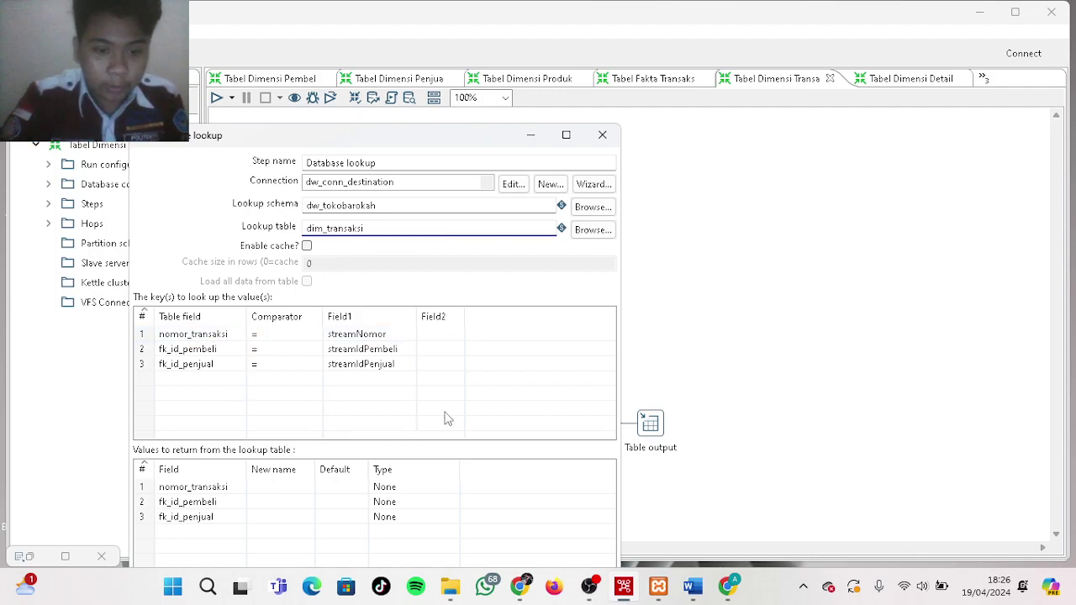
left_click(588, 139)
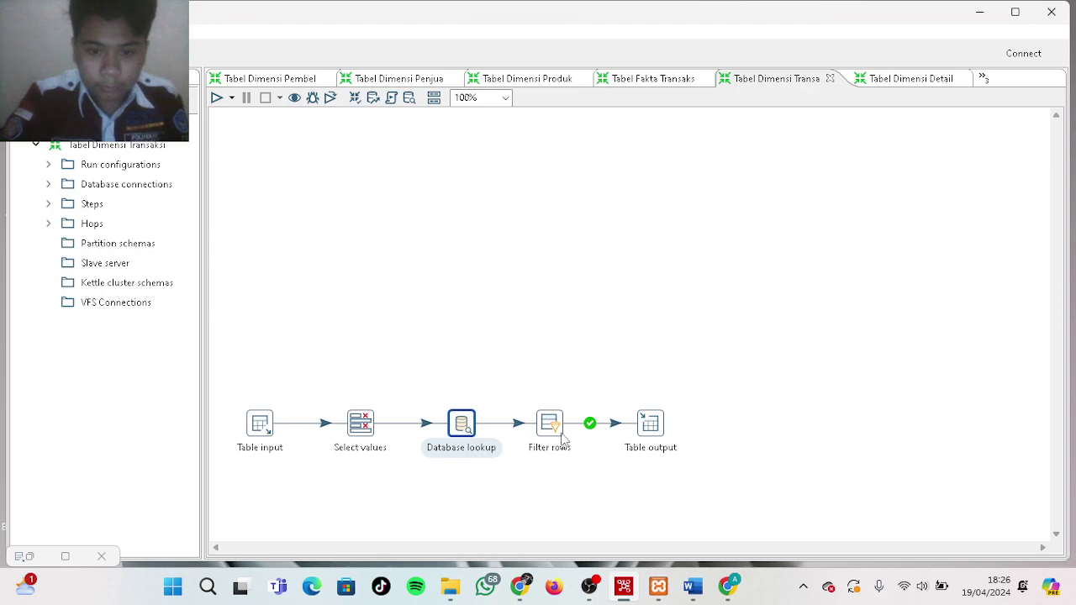
Check which stream fields the Table output step inserts into the dim_transaksi table, and close it
double_click(654, 429)
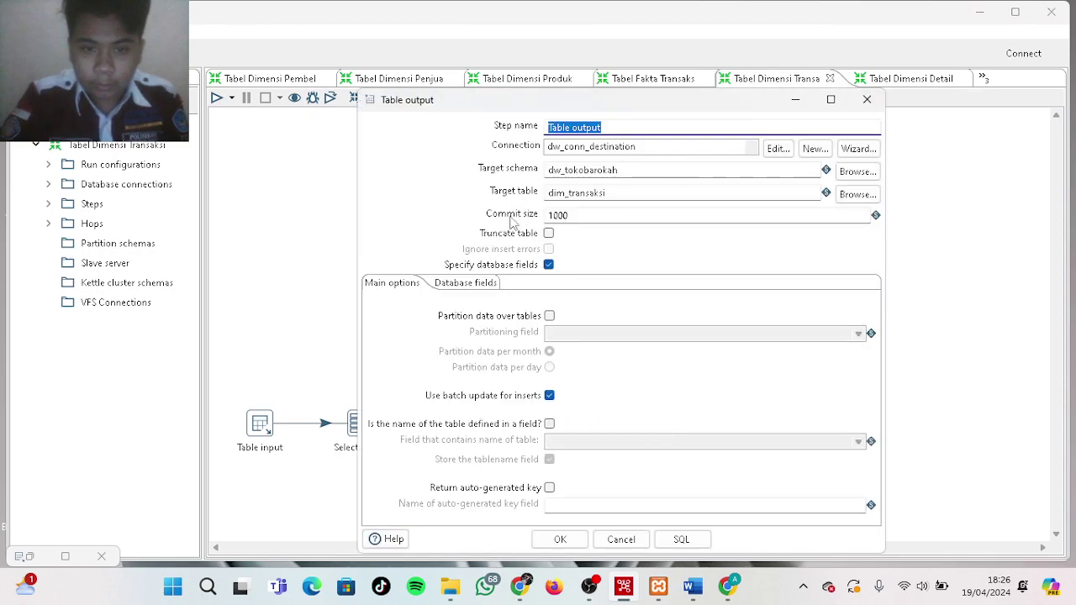
left_click(479, 286)
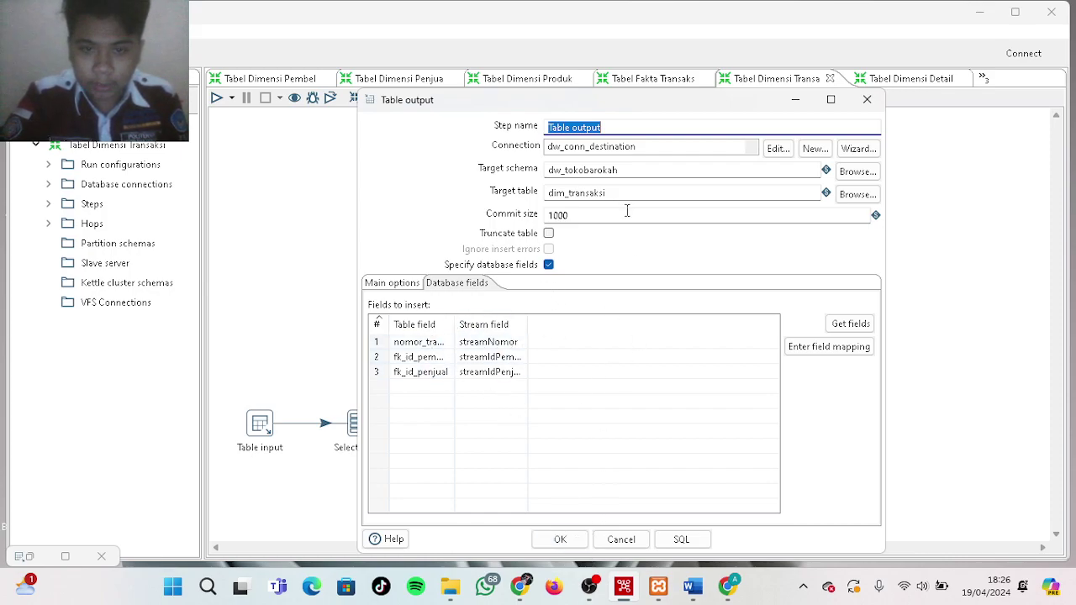
left_click(559, 540)
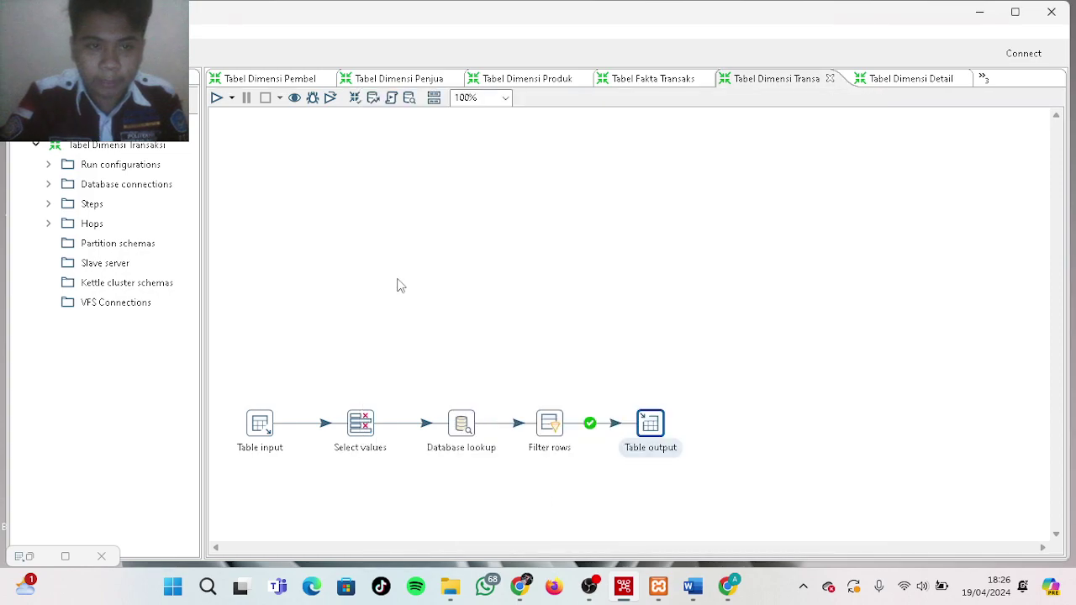
Run the Tabel Dimensi Transaksi transformation with the Pentaho local configuration and show the Table output step's preview data
left_click(216, 98)
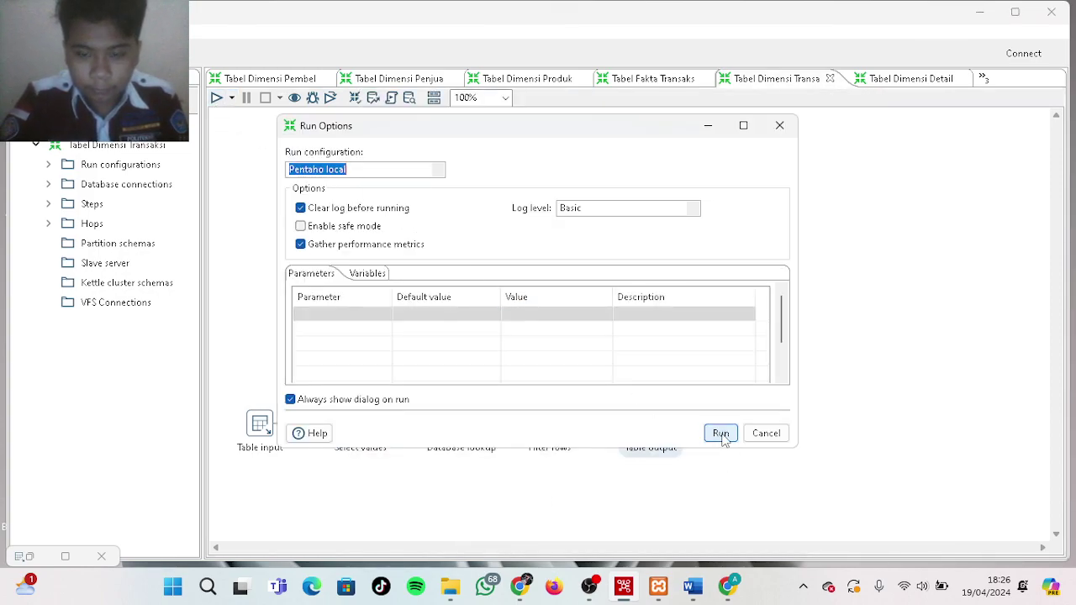
left_click(720, 433)
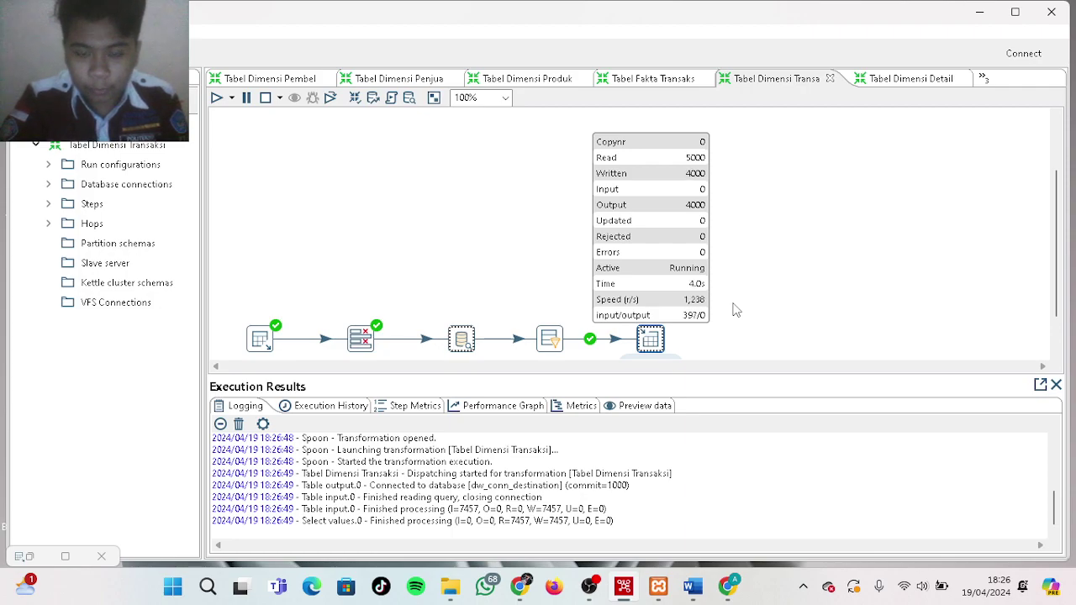
left_click(638, 406)
scroll(572, 495, "down", 4)
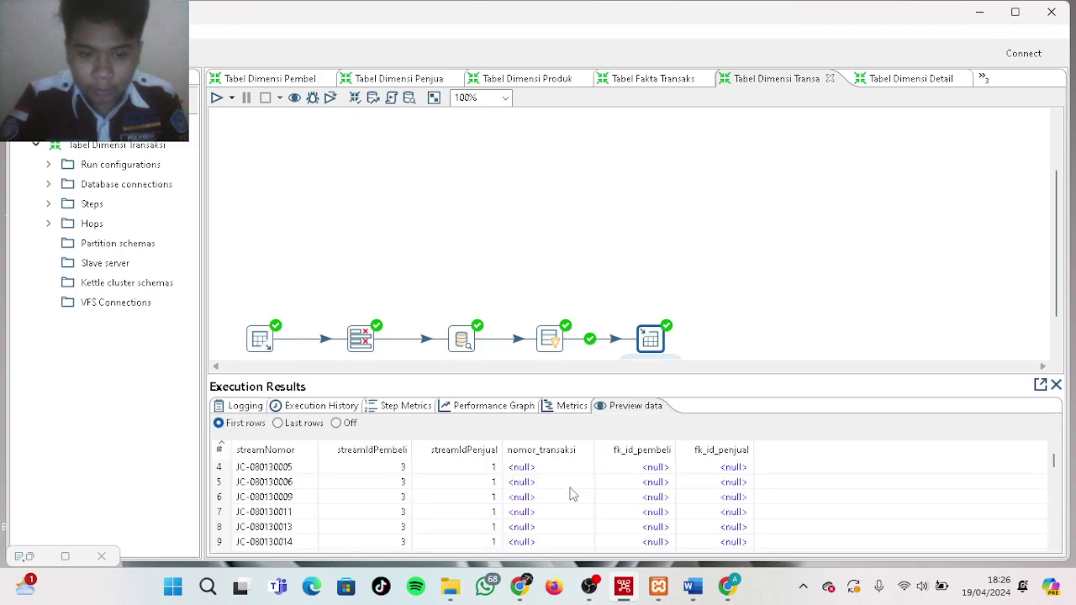
scroll(572, 495, "up", 3)
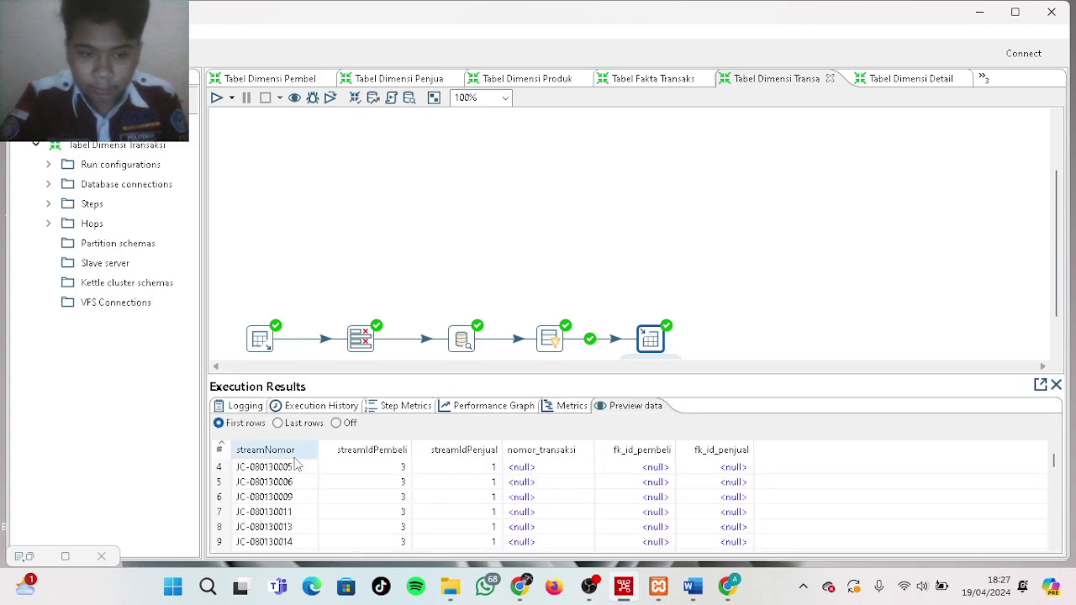
Switch to phpMyAdmin, reload the dim_transaksi table, and look through its loaded rows
left_click(731, 586)
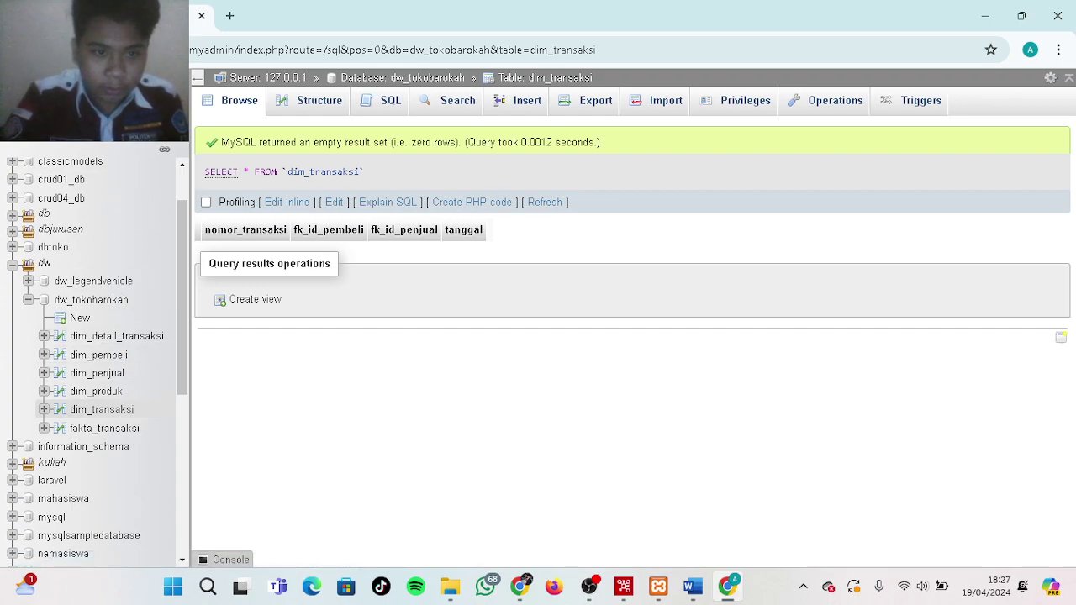
left_click(74, 50)
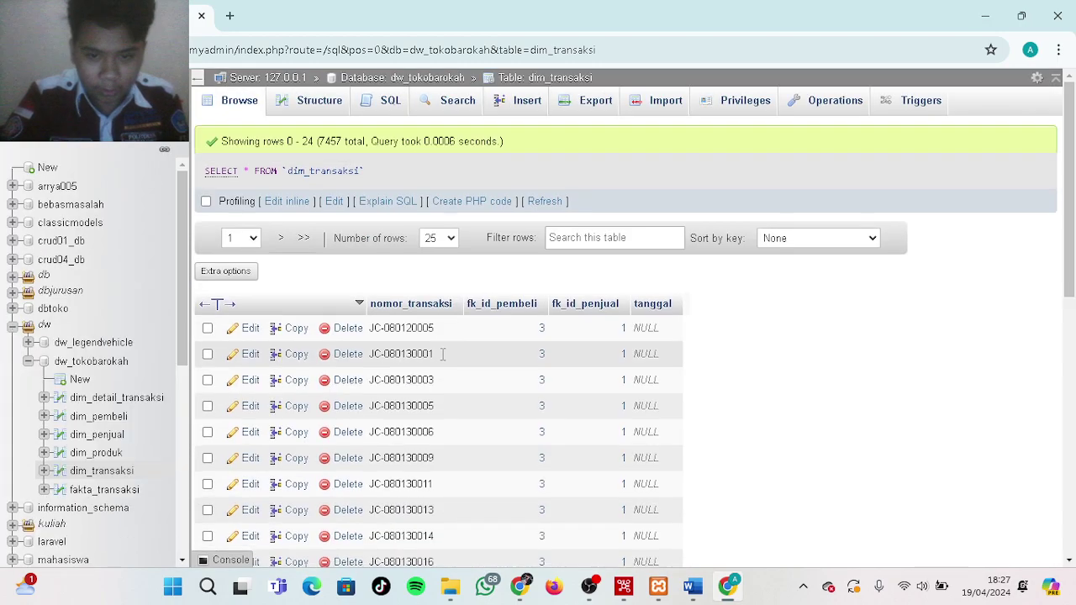
scroll(442, 354, "down", 3)
scroll(443, 354, "up", 3)
scroll(475, 348, "down", 4)
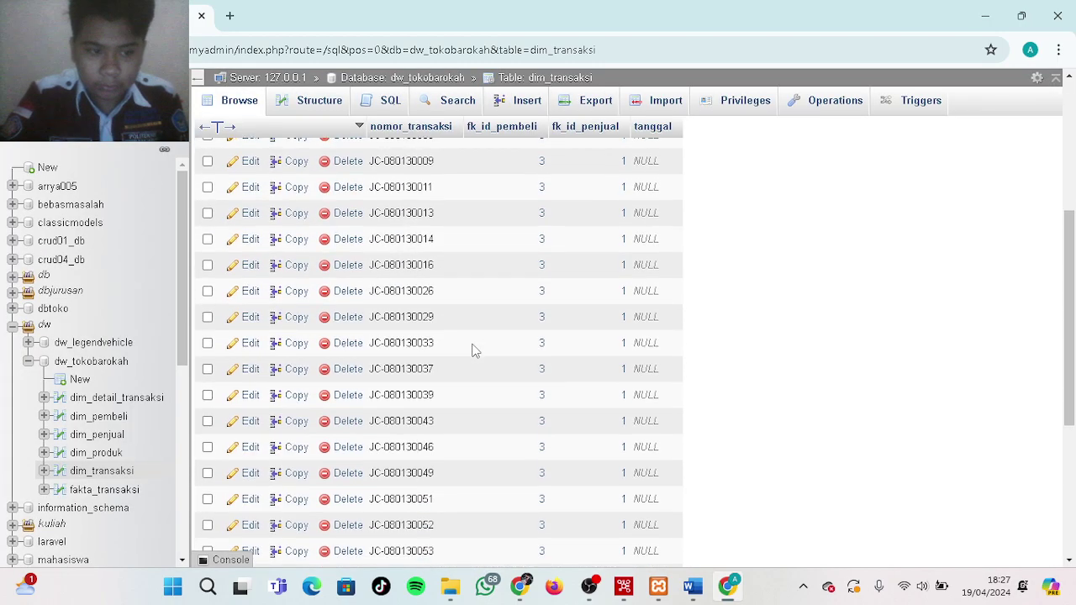
Browse the source transaksi table in toko_barokah and the dim_detail_transaksi table in dw_tokobarokah
scroll(79, 382, "down", 6)
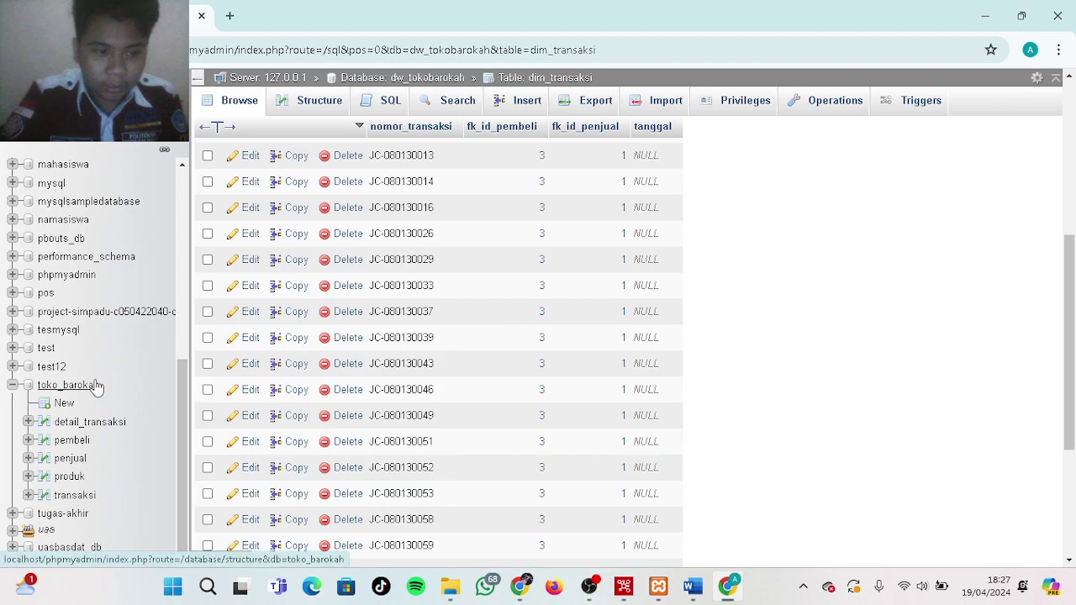
left_click(74, 495)
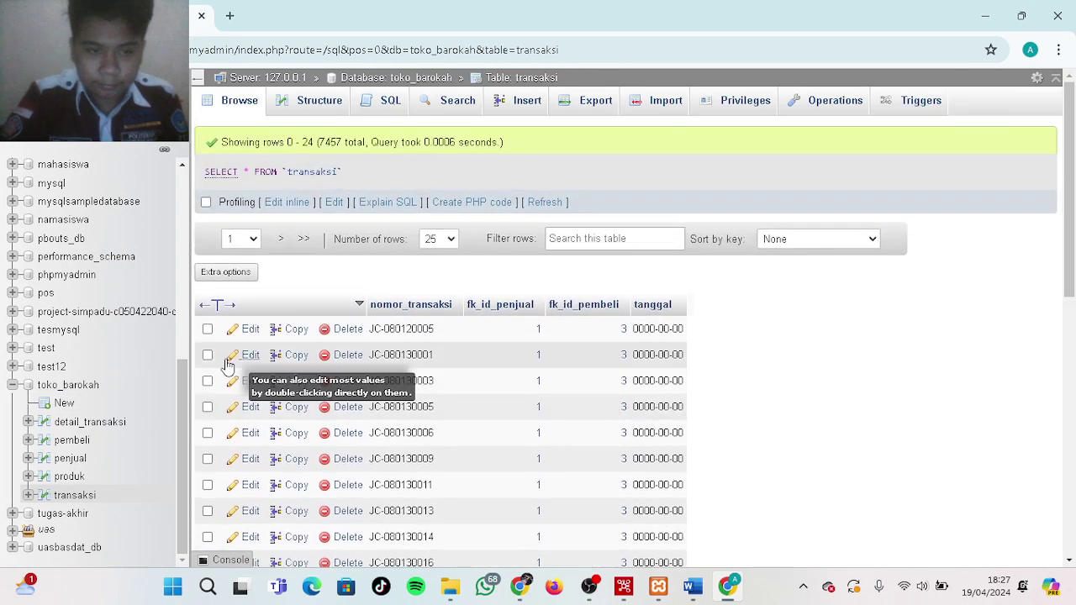
scroll(141, 341, "up", 5)
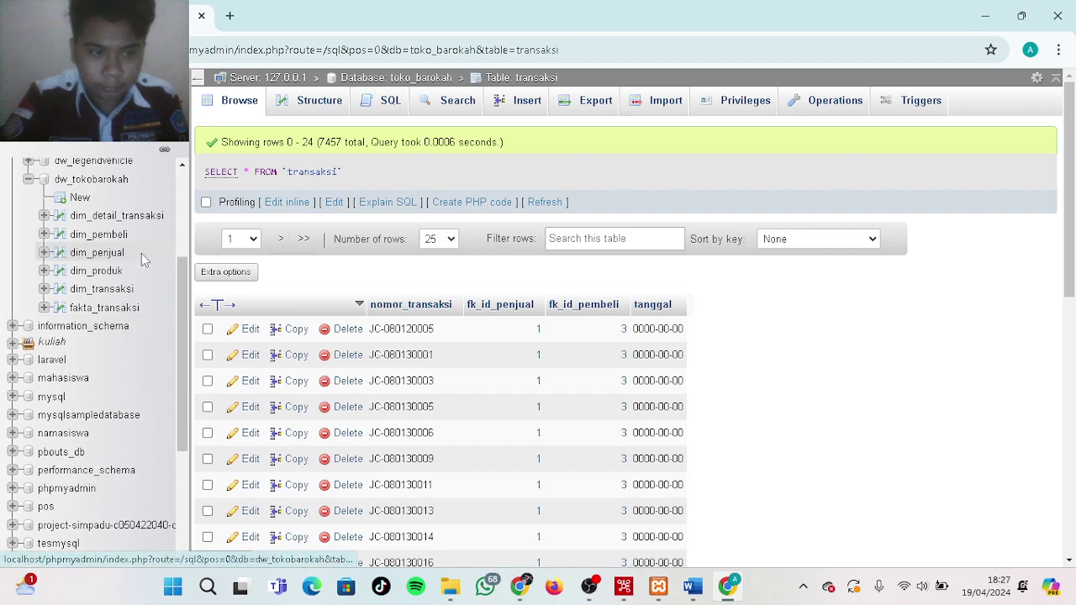
left_click(116, 216)
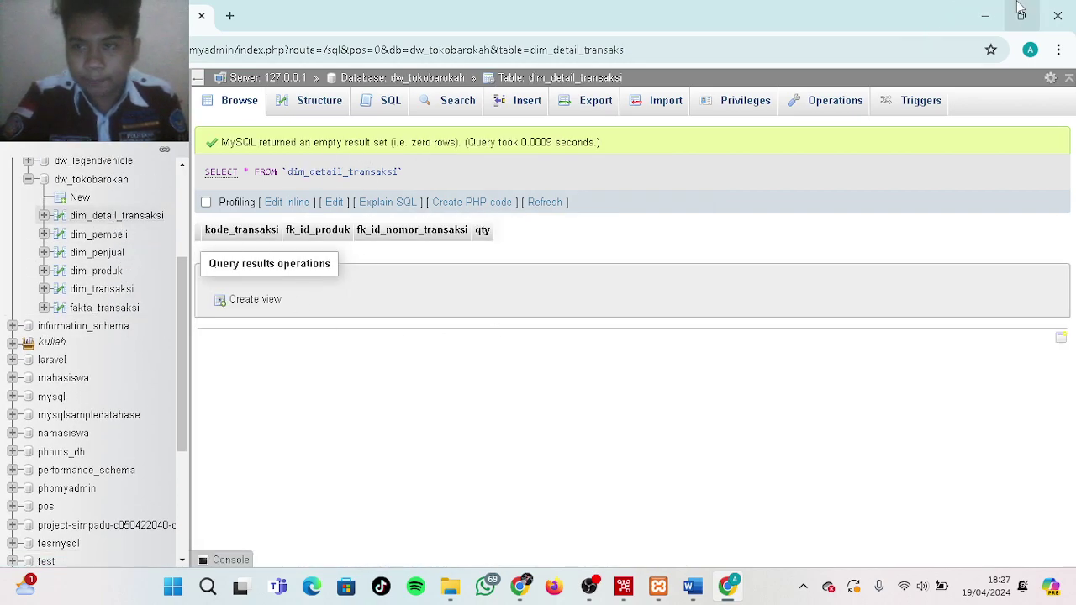
left_click(995, 16)
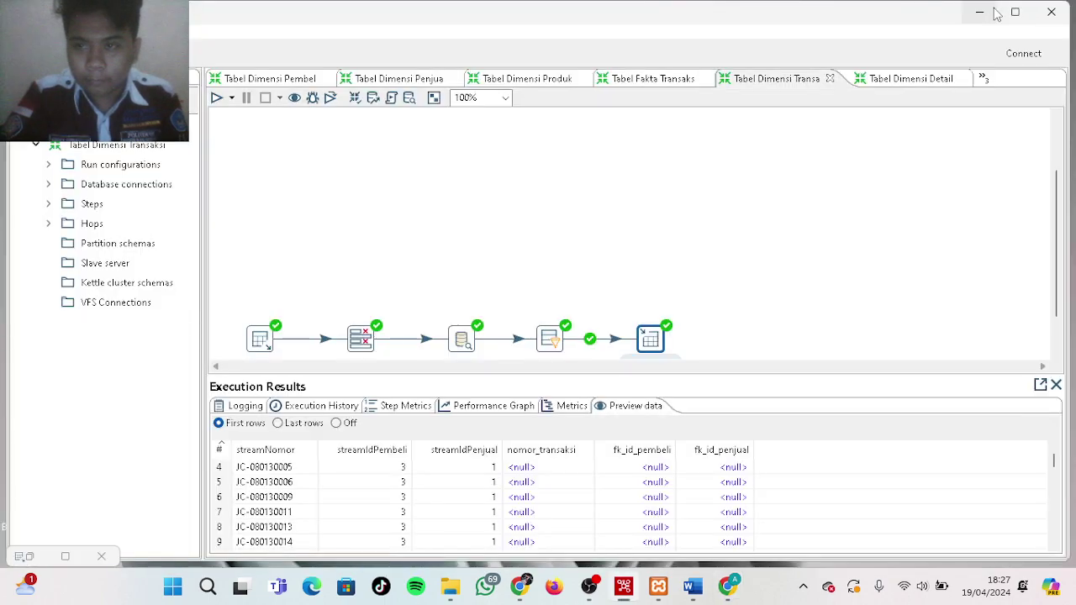
In Pentaho, open the Tabel Dimensi Detail Transaksi transformation and review the Input Database step's query on detail_transaksi
left_click(901, 84)
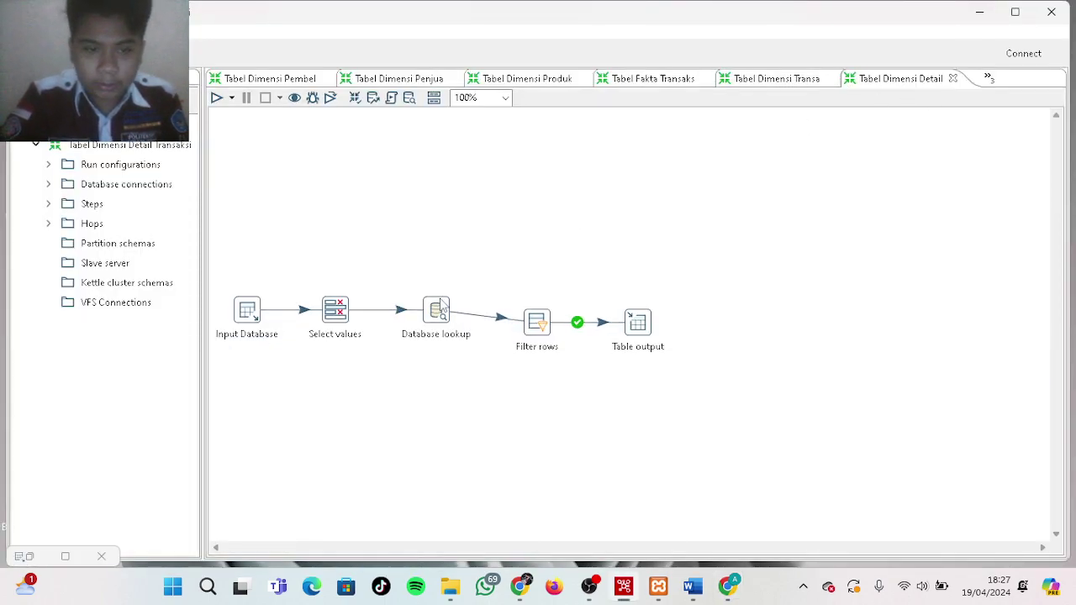
double_click(244, 319)
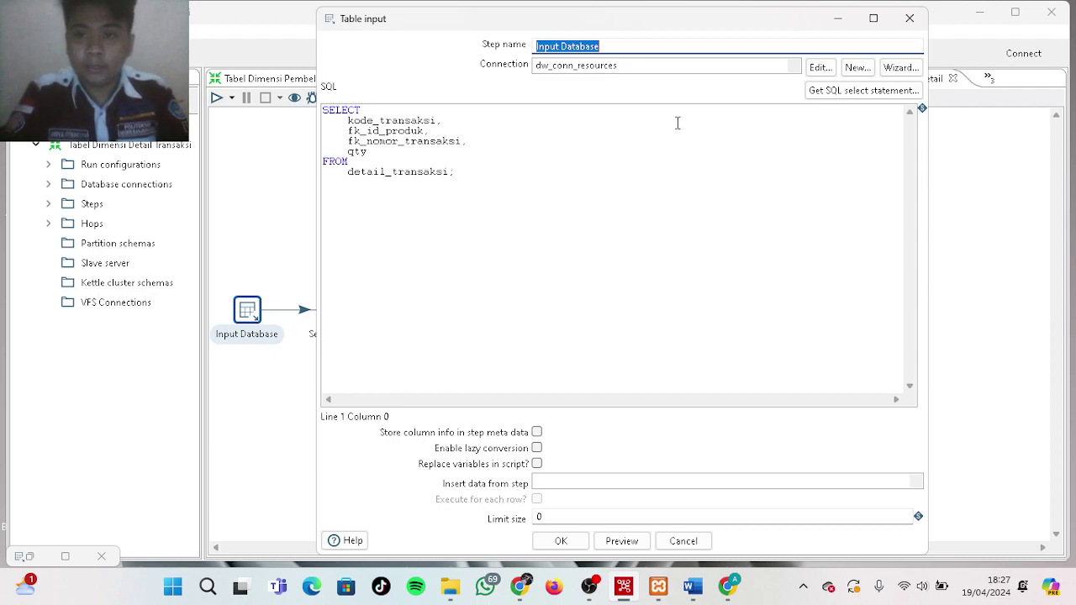
left_click(557, 543)
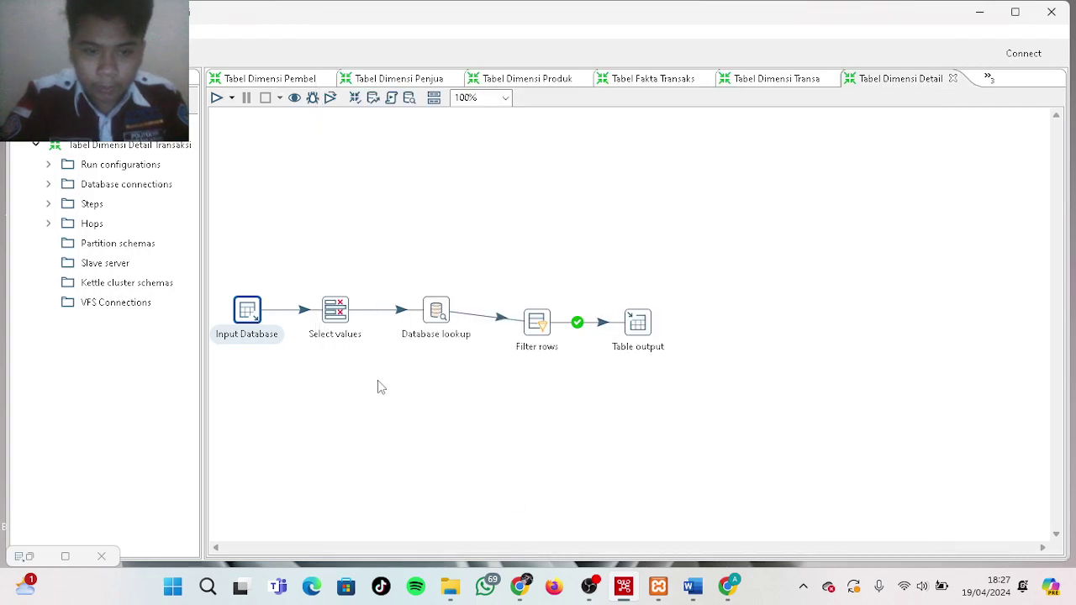
Review the field renames in the Select values step of the Tabel Dimensi Detail Transaksi transformation
double_click(343, 319)
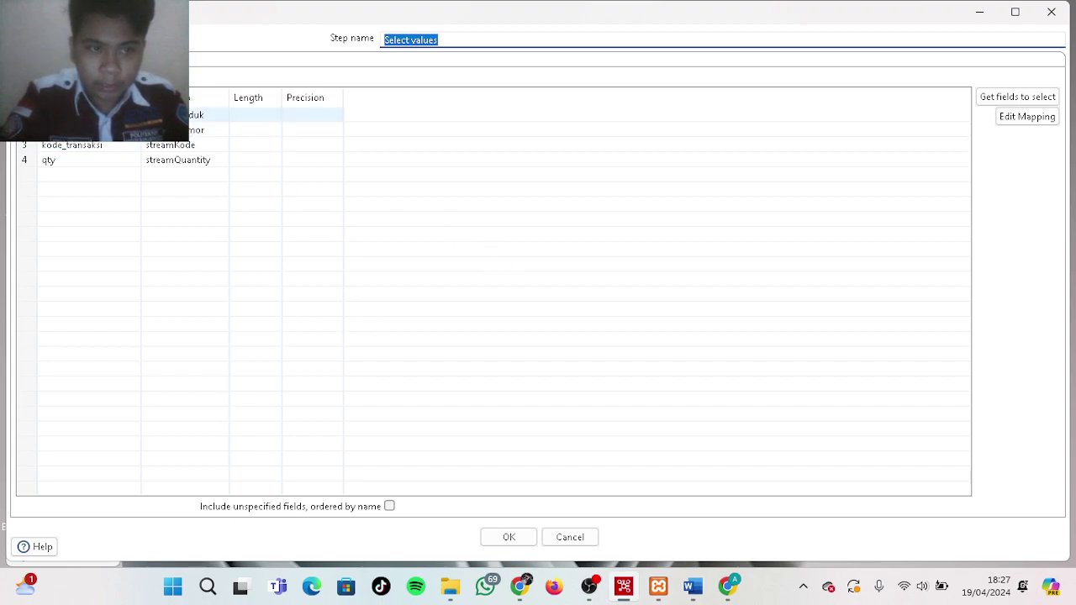
left_click(89, 115)
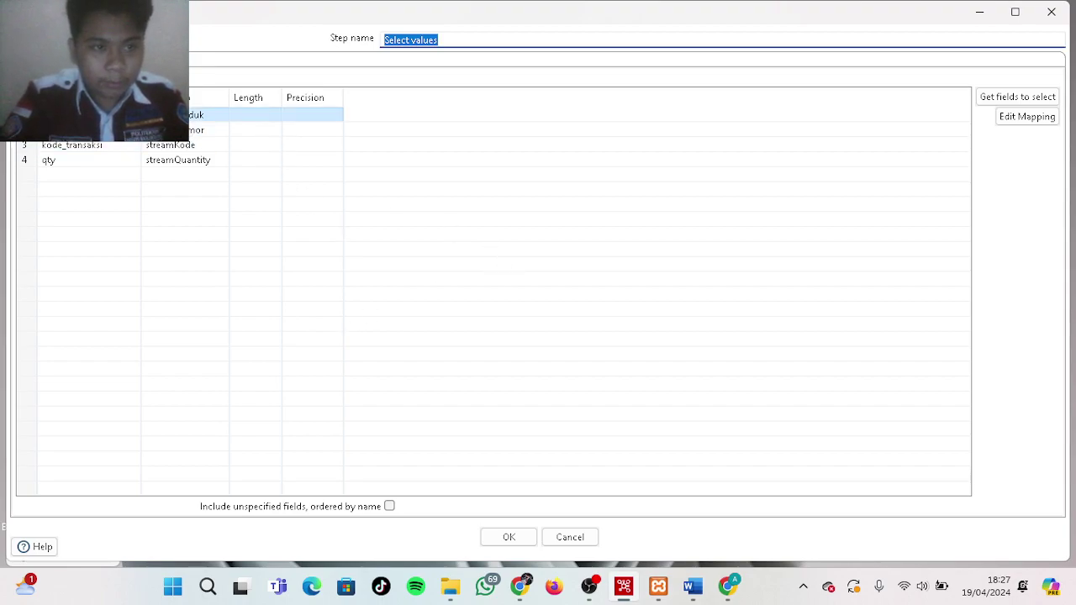
left_click(133, 115)
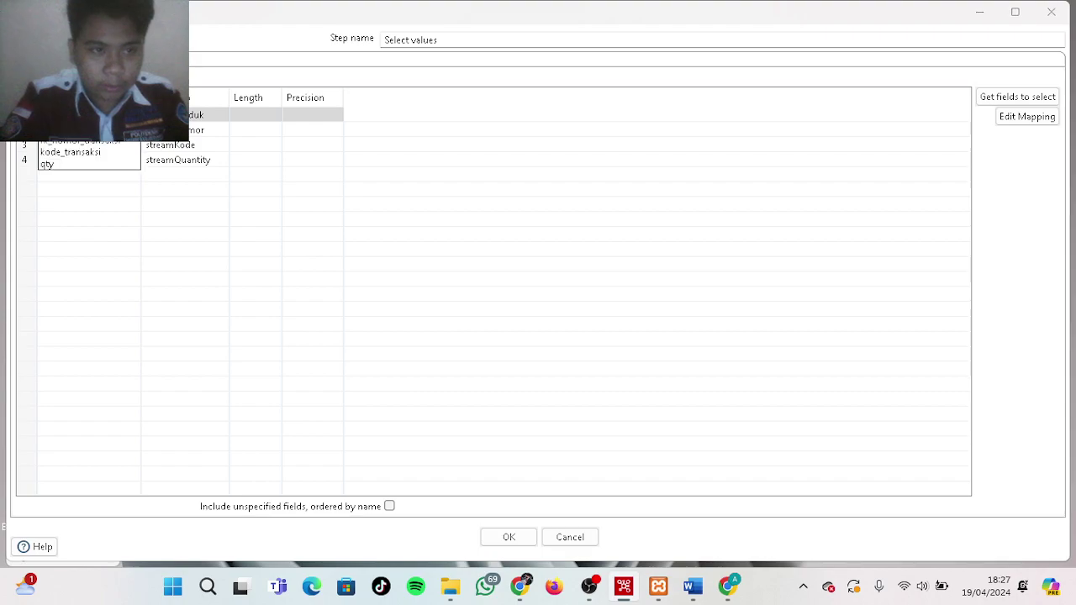
left_click(215, 120)
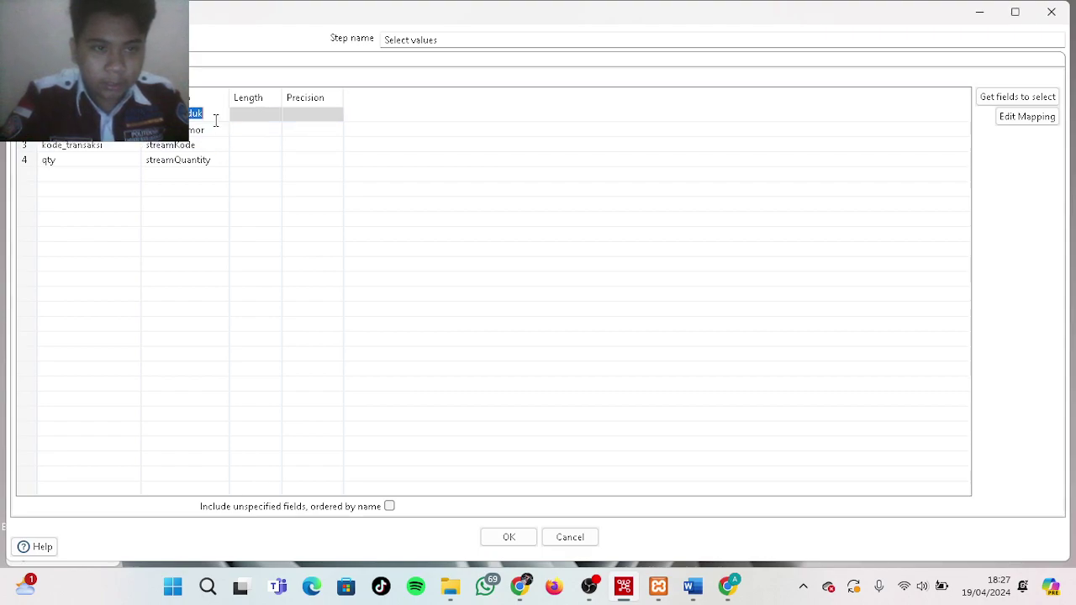
left_click(509, 537)
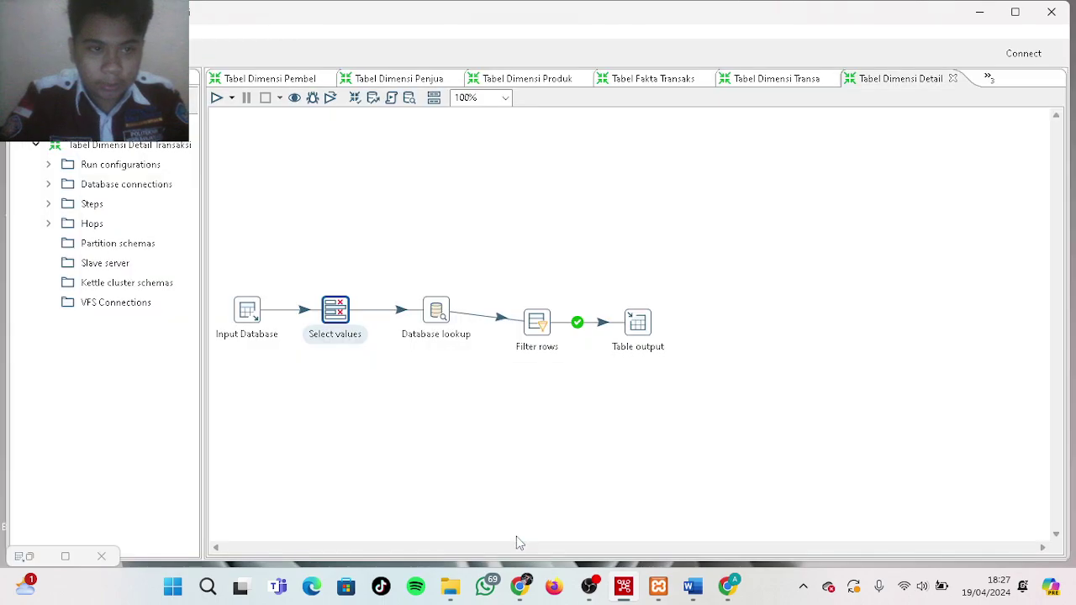
Review the Database lookup step's keys on dim_detail_transaksi and the Filter rows step's IS NULL conditions
double_click(434, 309)
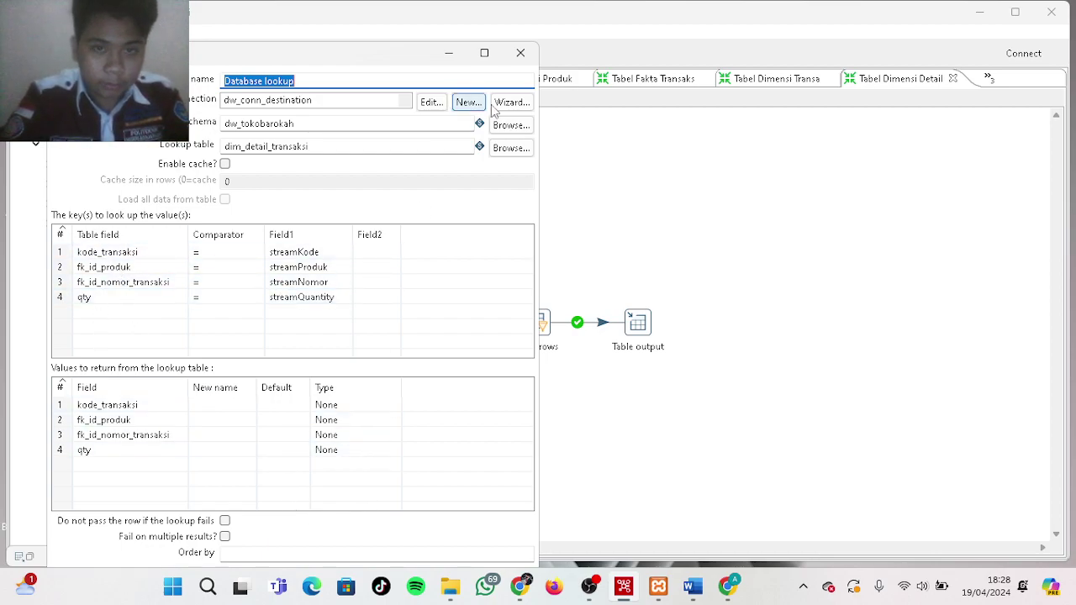
left_click(521, 54)
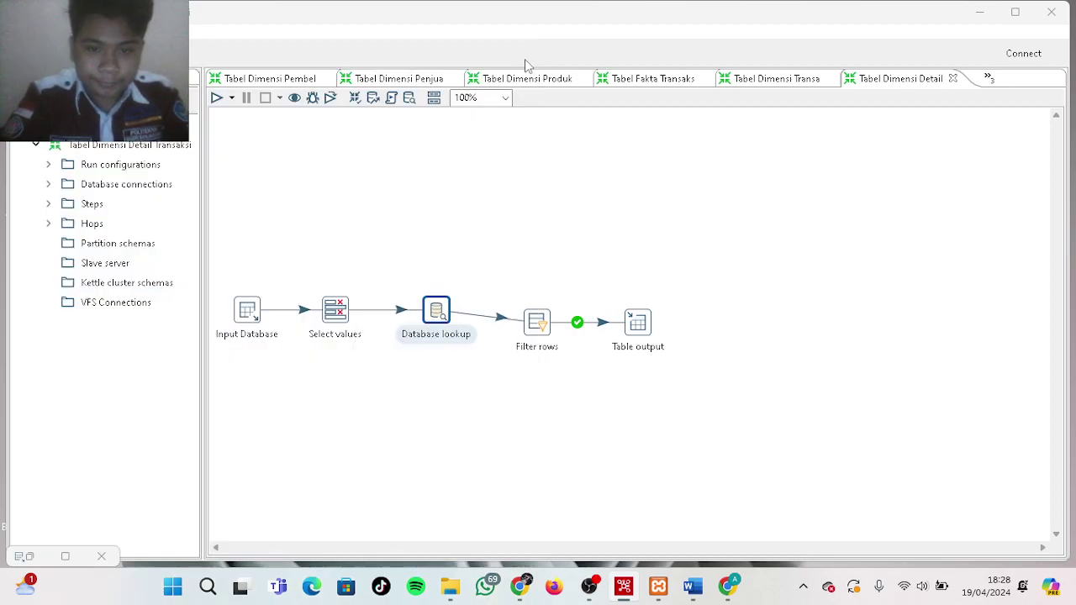
double_click(537, 322)
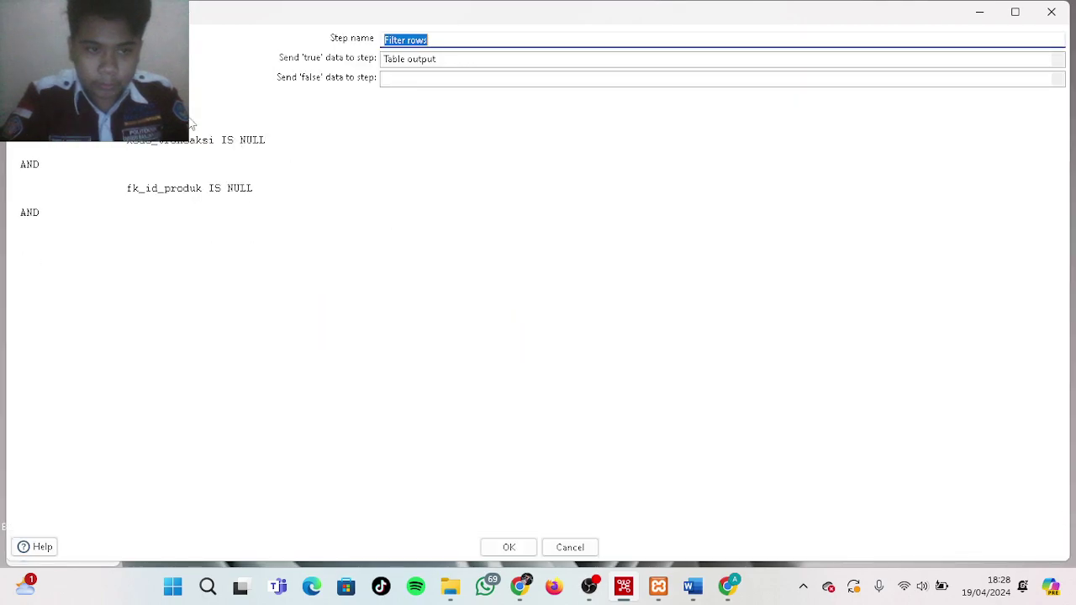
left_click(509, 547)
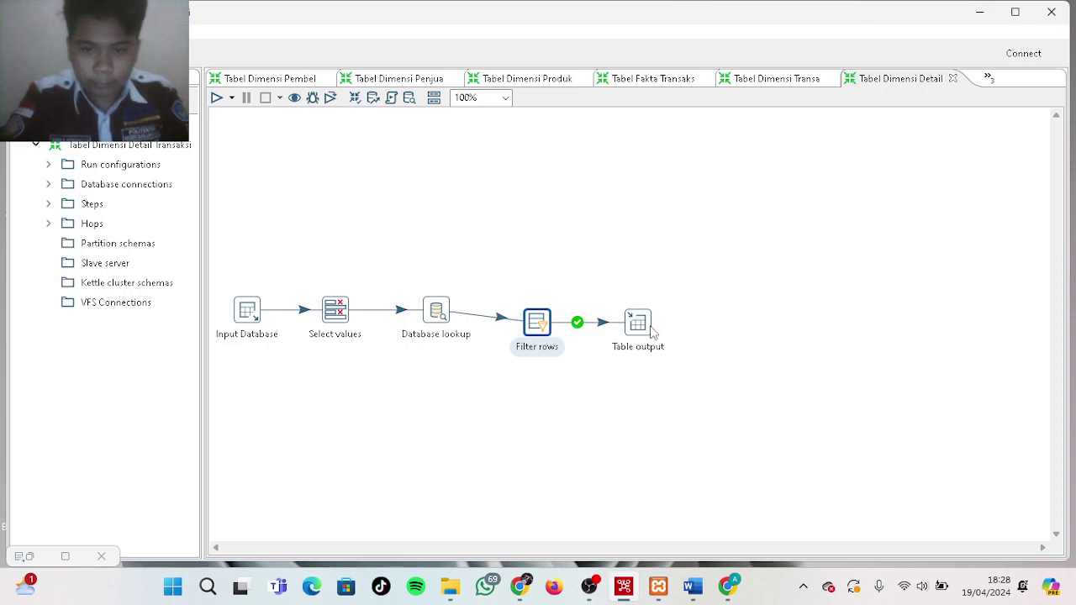
Inspect the Table output step's target table dim_detail_transaksi and its mapping of table fields to stream fields
double_click(648, 330)
left_click(479, 283)
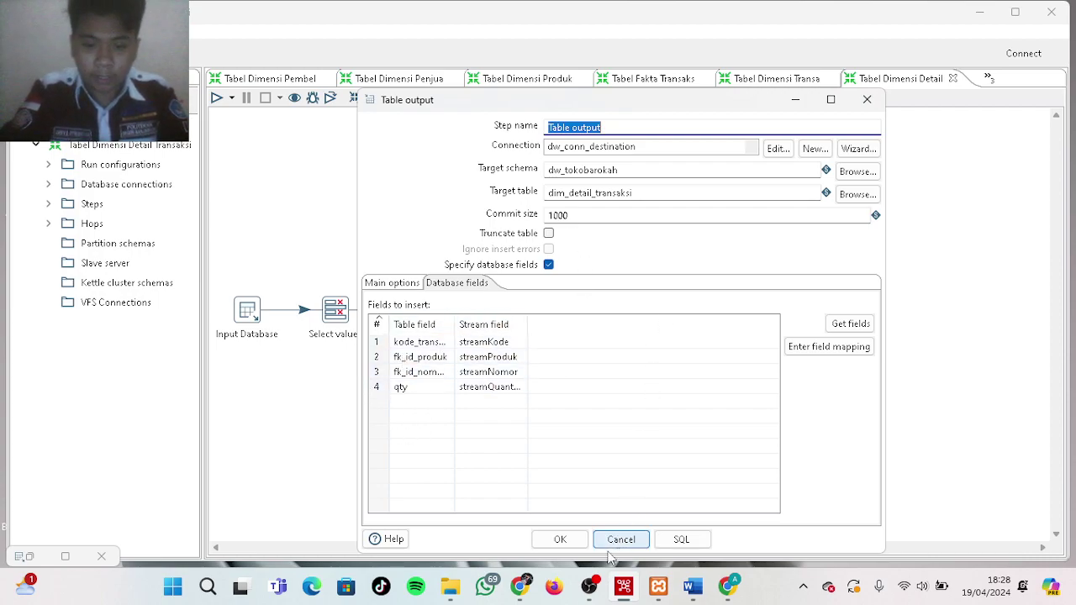
left_click(560, 539)
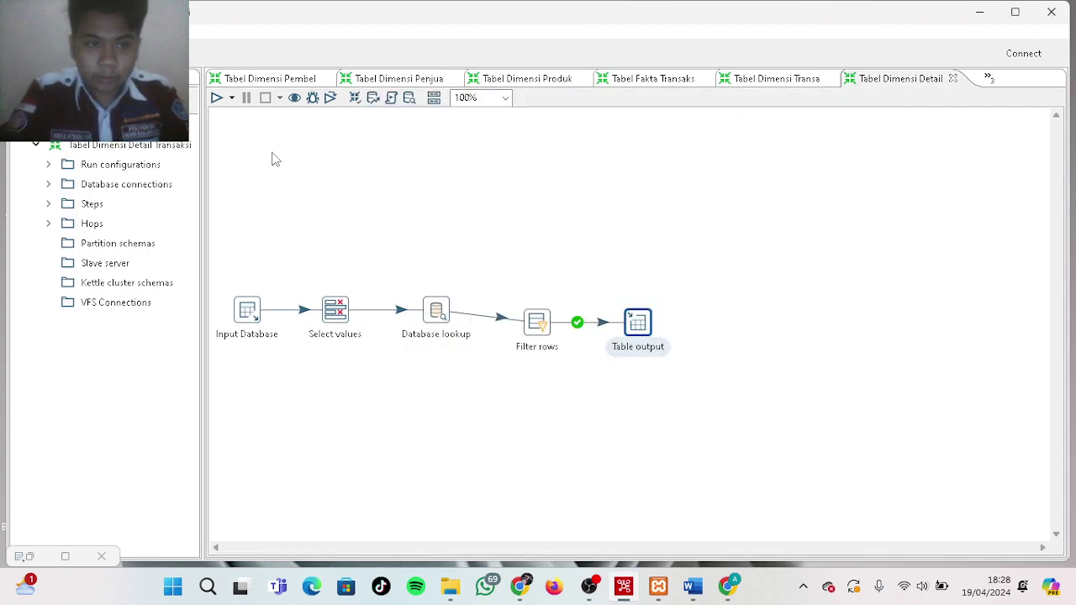
Run the Tabel Dimensi Detail Transaksi transformation with the Pentaho local configuration and show the Table output step's preview data
left_click(216, 98)
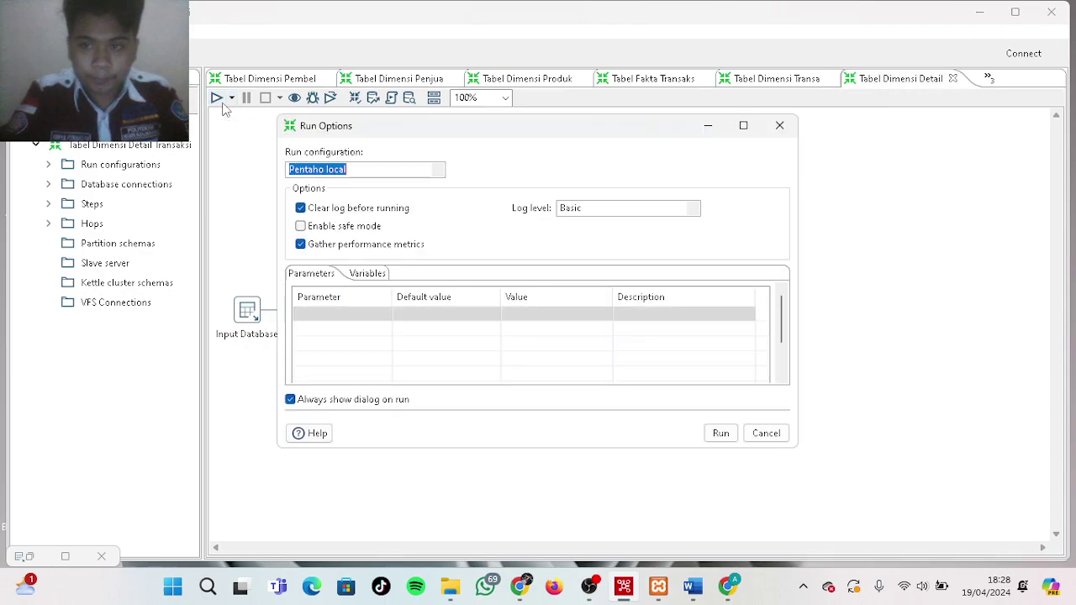
left_click(720, 432)
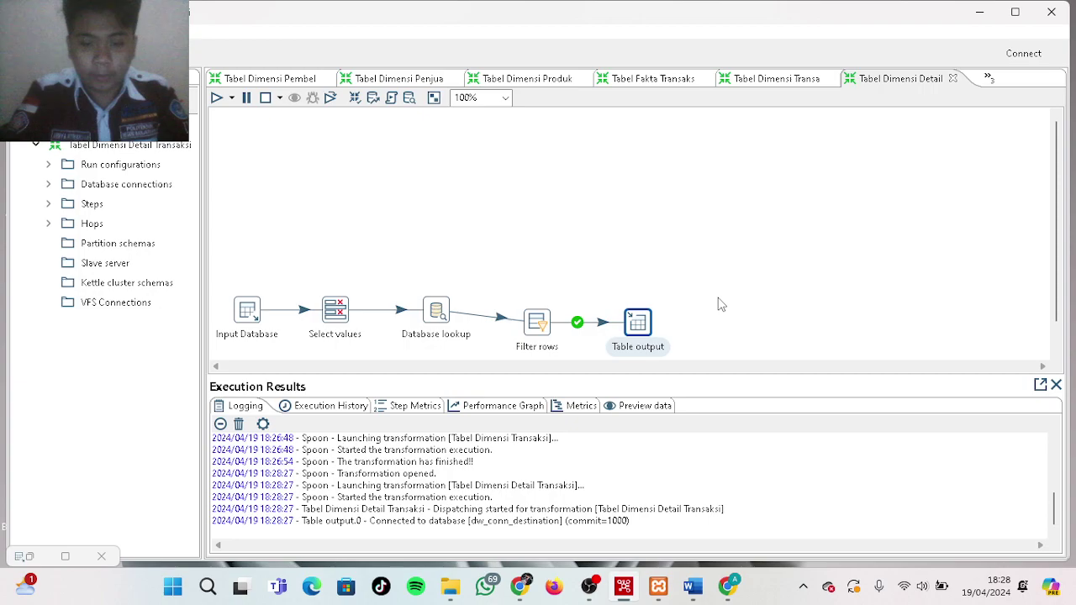
mouse_move(651, 336)
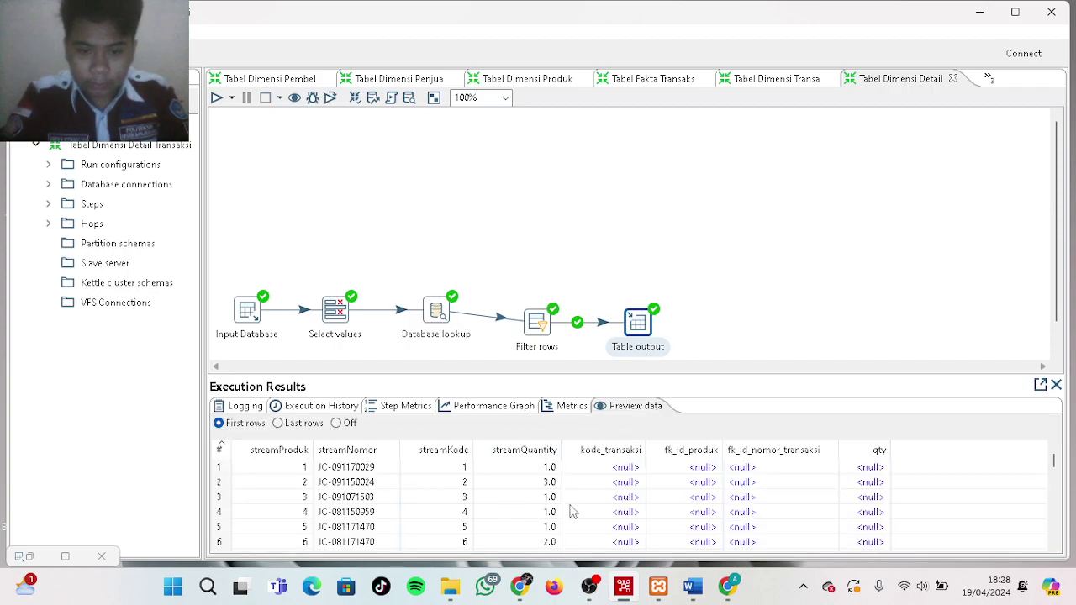
Switch to phpMyAdmin, reload the dim_detail_transaksi table, and look through its loaded rows
left_click(730, 585)
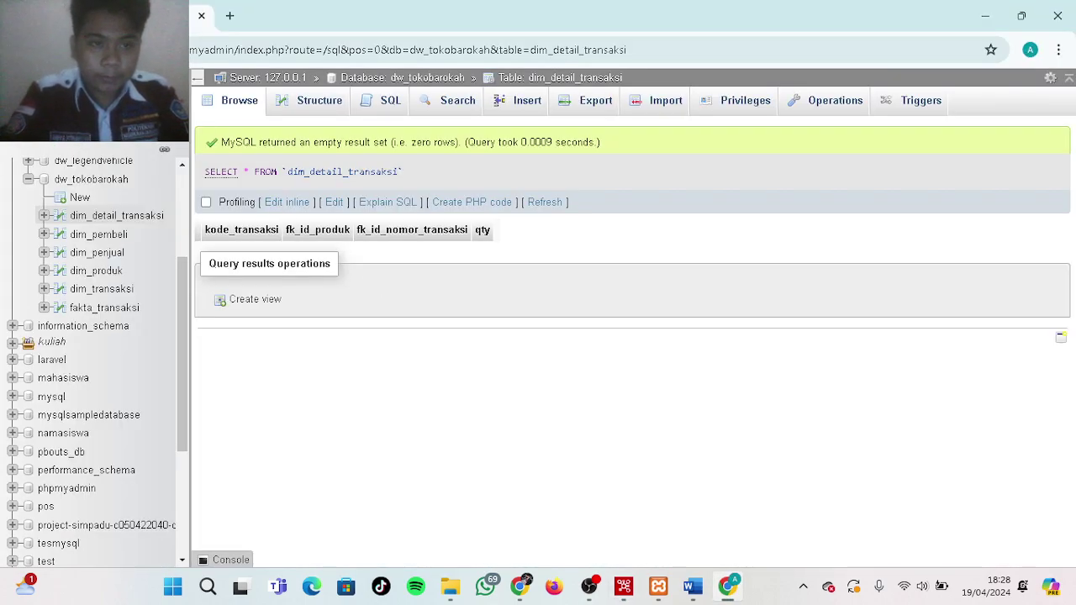
key("F5")
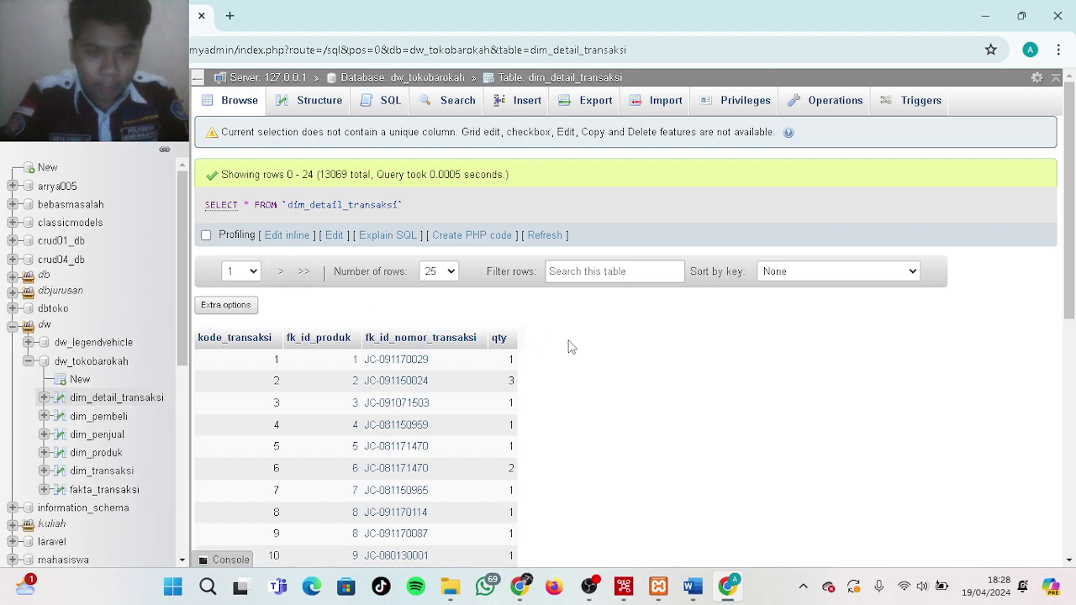
scroll(569, 345, "down", 2)
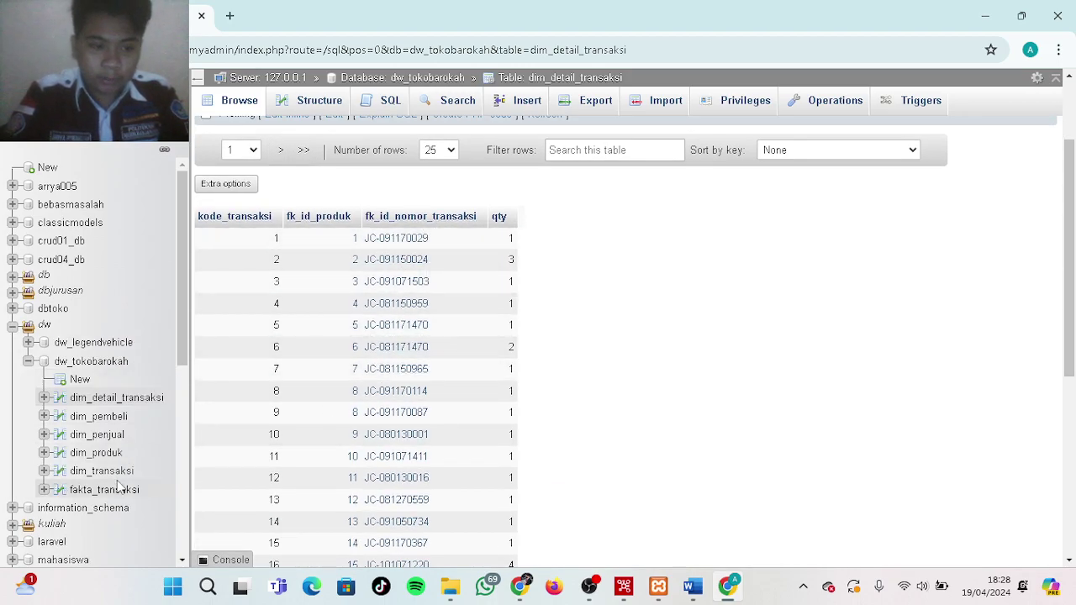
Compare the foreign keys in dim_detail_transaksi with the rows of the dim_transaksi and dim_produk tables
left_click(90, 471)
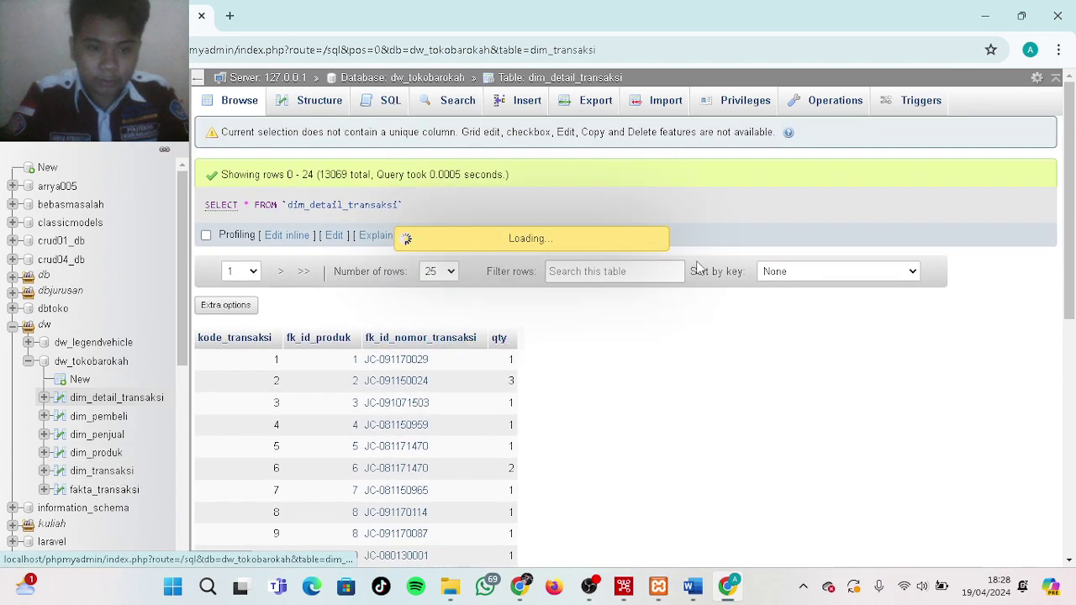
scroll(466, 365, "down", 2)
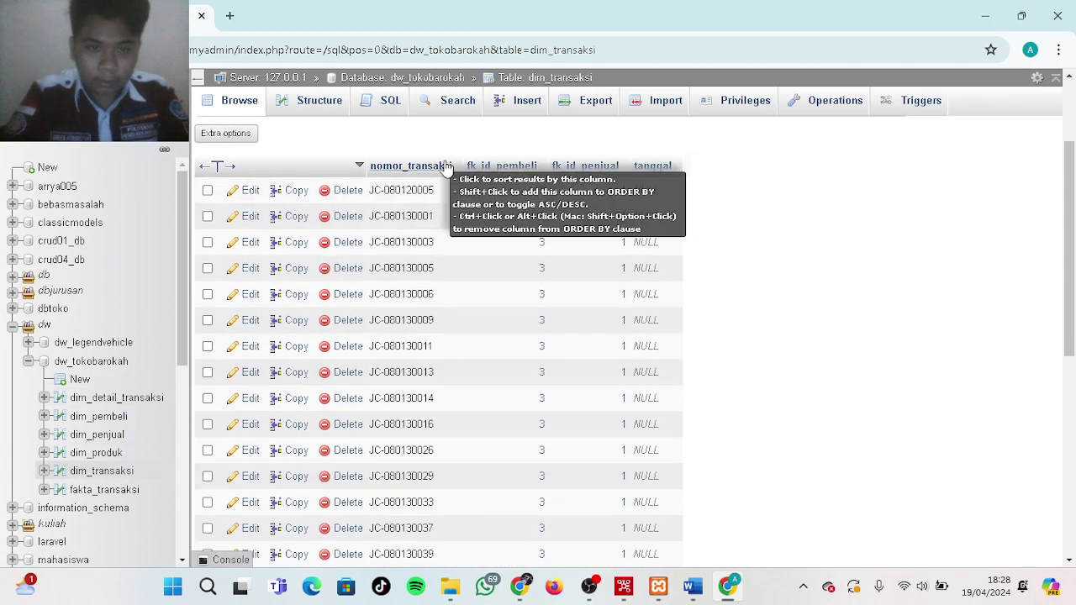
left_click(134, 400)
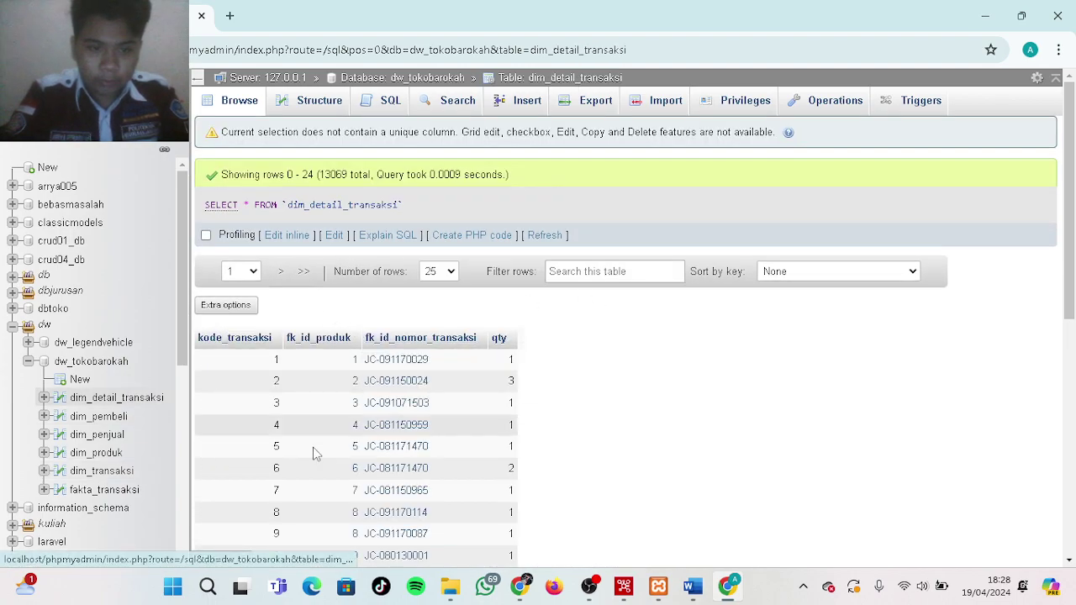
left_click(84, 455)
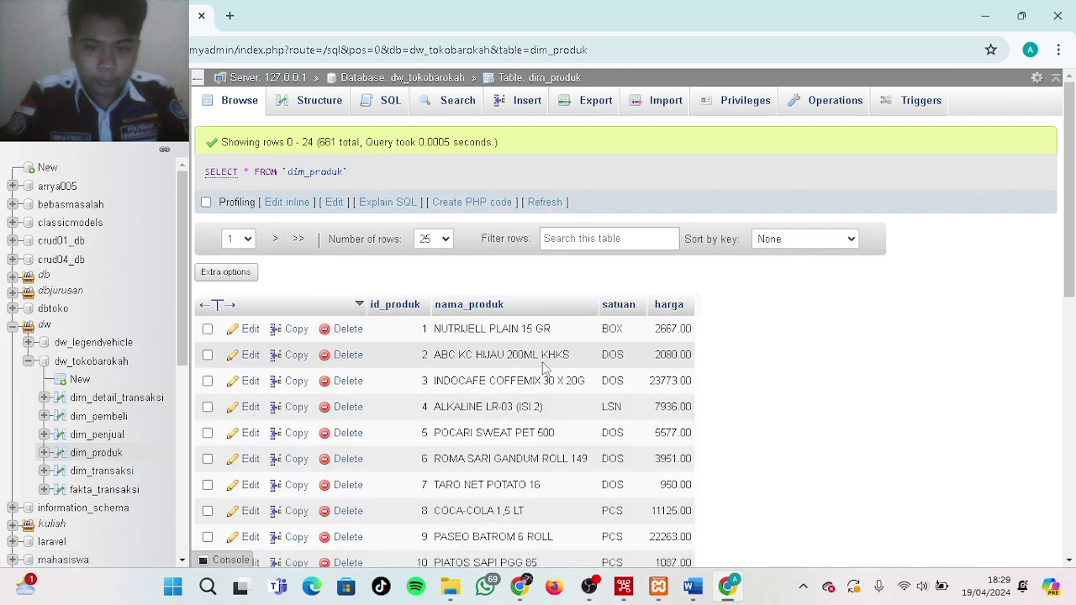
scroll(537, 366, "down", 2)
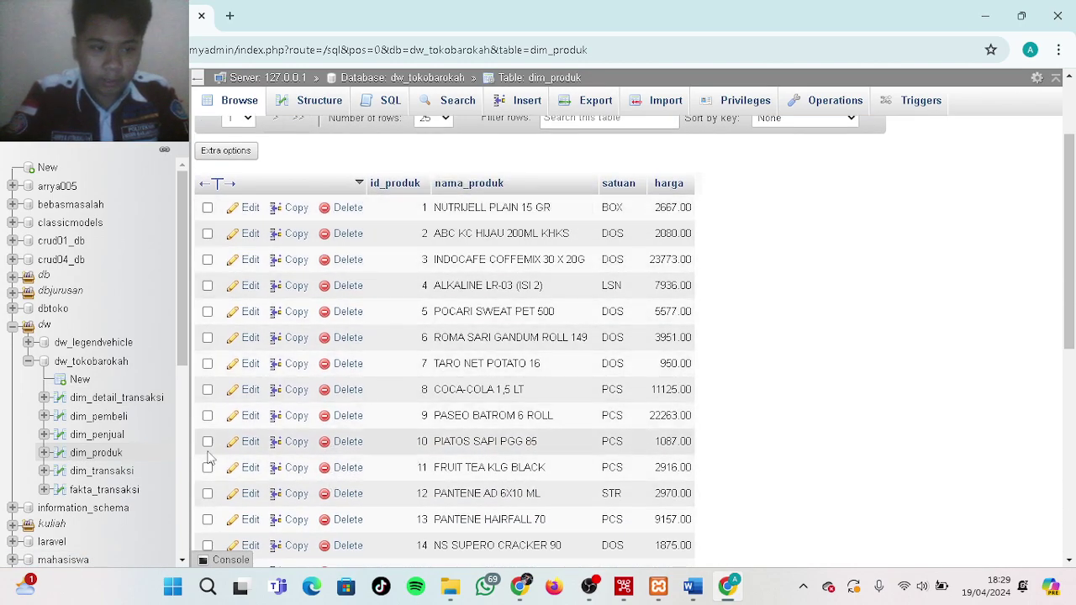
left_click(141, 409)
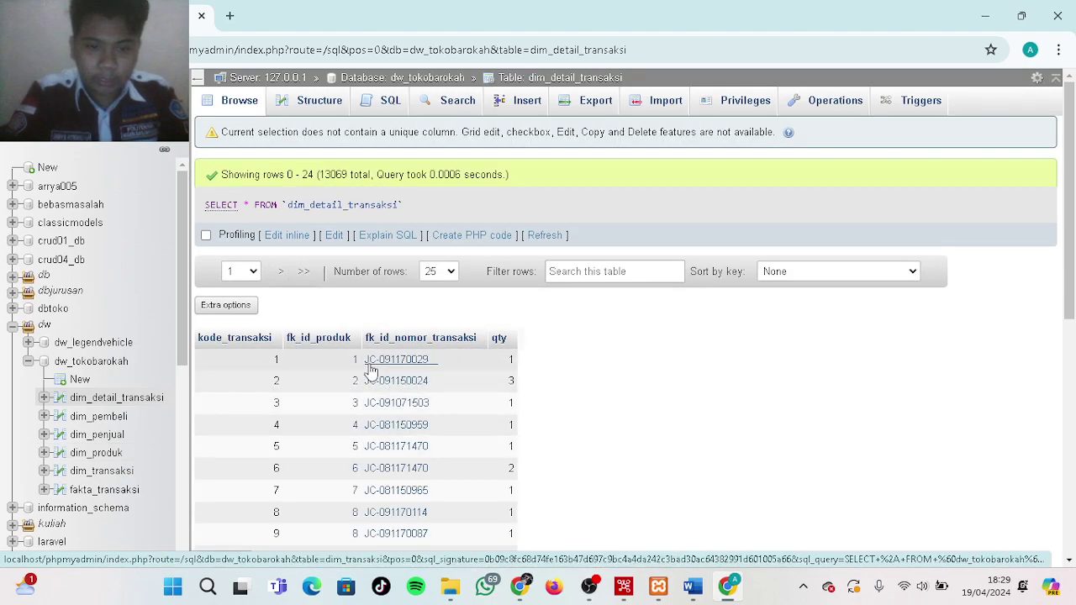
scroll(372, 370, "down", 3)
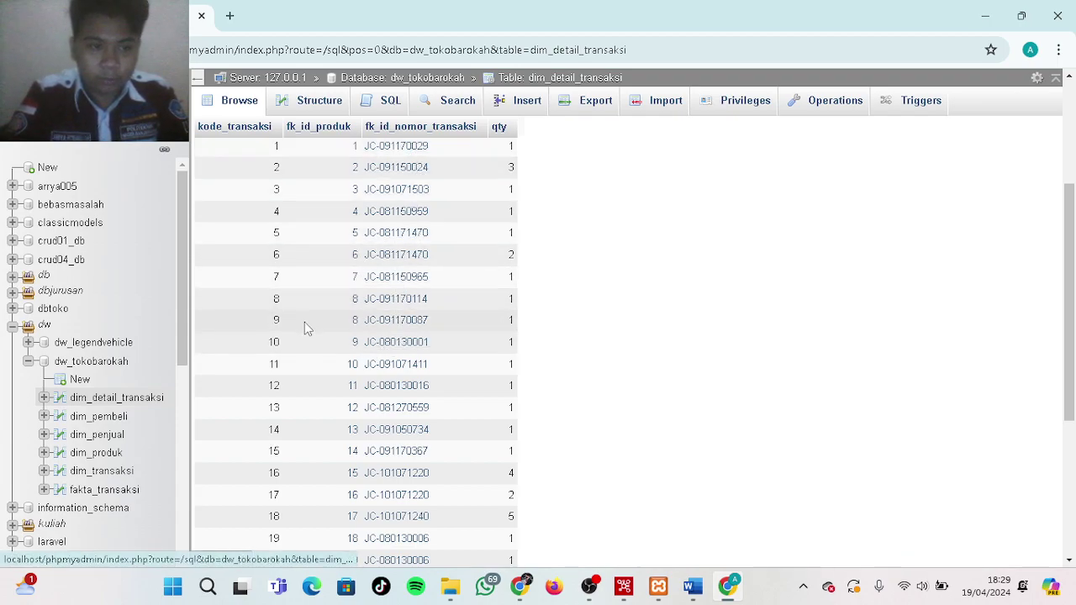
Browse the dim_transaksi table again and examine the columns of the fakta_transaksi table across their full width
left_click(111, 473)
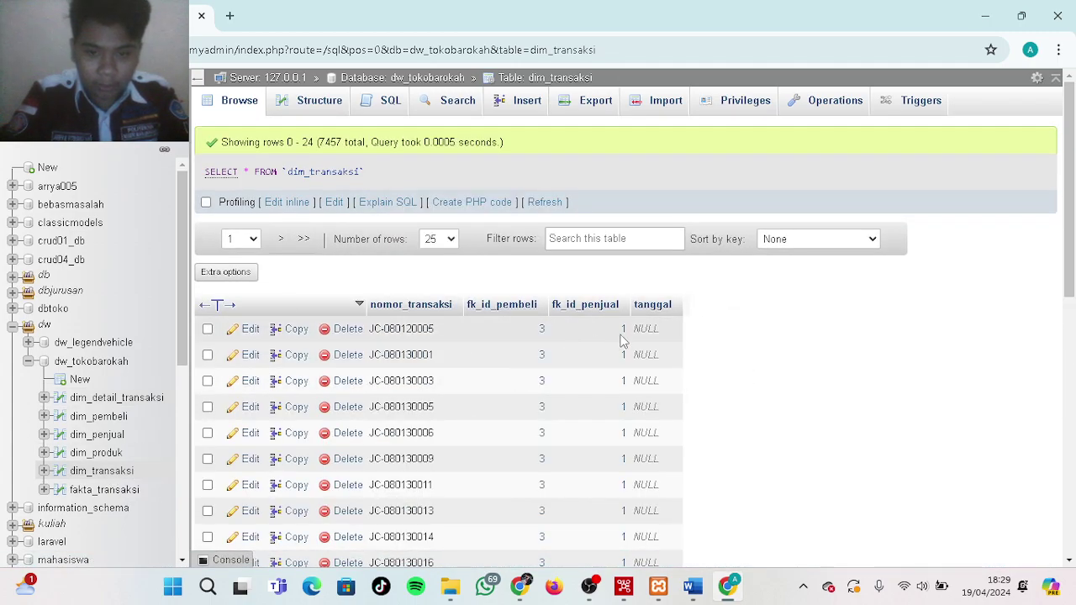
left_click(118, 494)
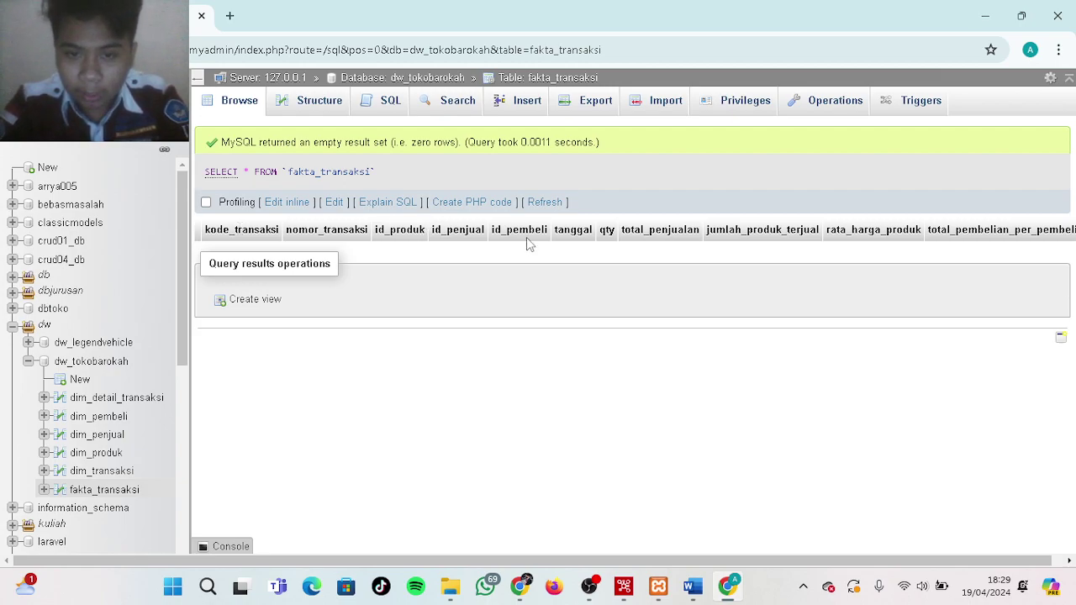
scroll(529, 244, "right", 1)
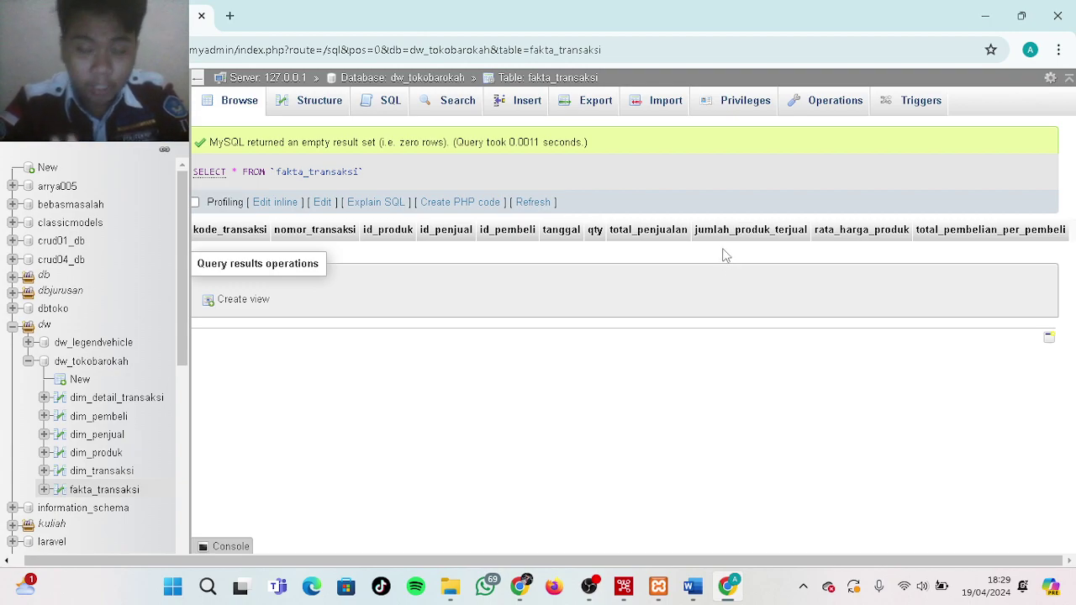
Switch to Pentaho, open the Tabel Fakta Transaksi transformation, and examine the SQL query of its Input Database step
left_click(987, 25)
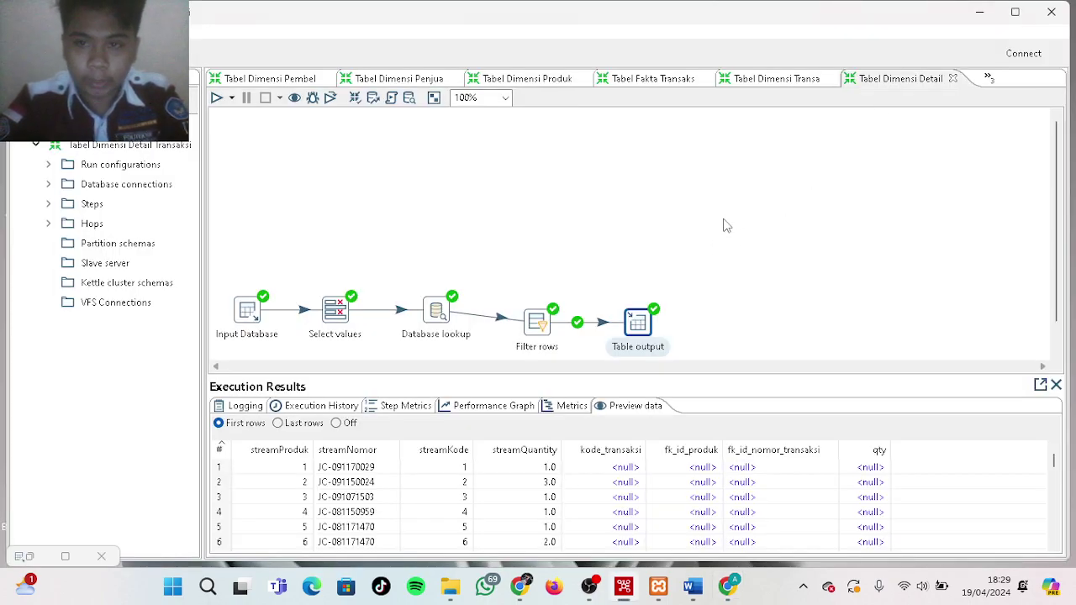
left_click(635, 86)
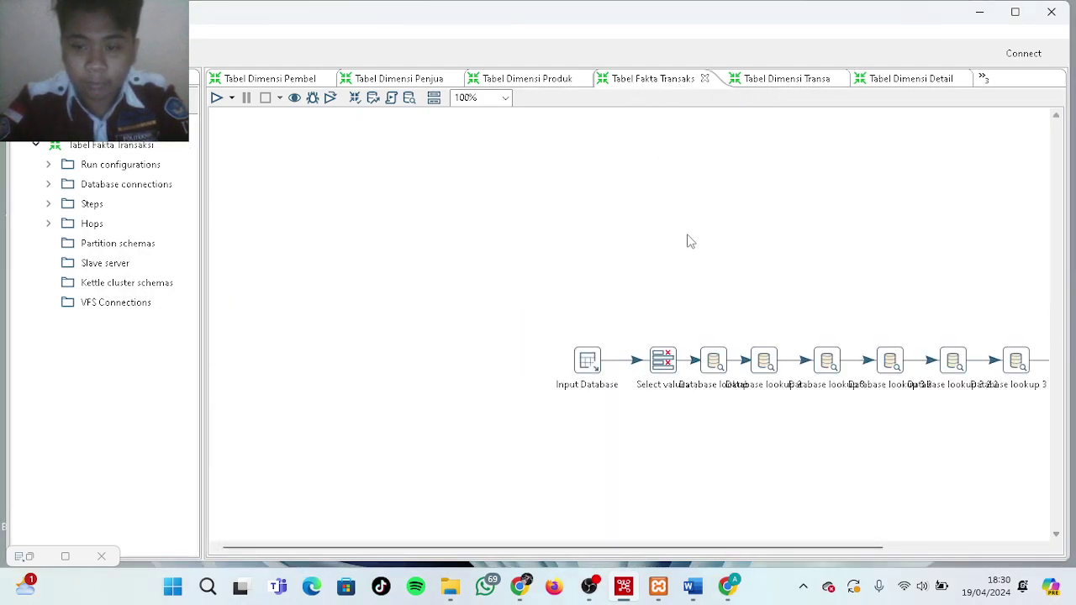
left_click_drag(651, 548, 799, 566)
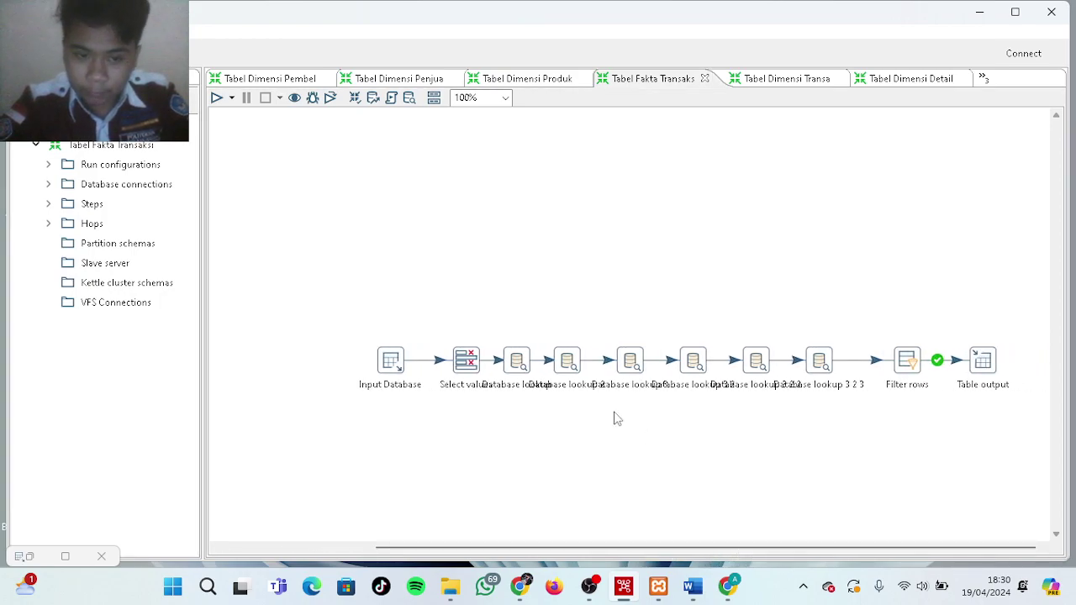
double_click(389, 361)
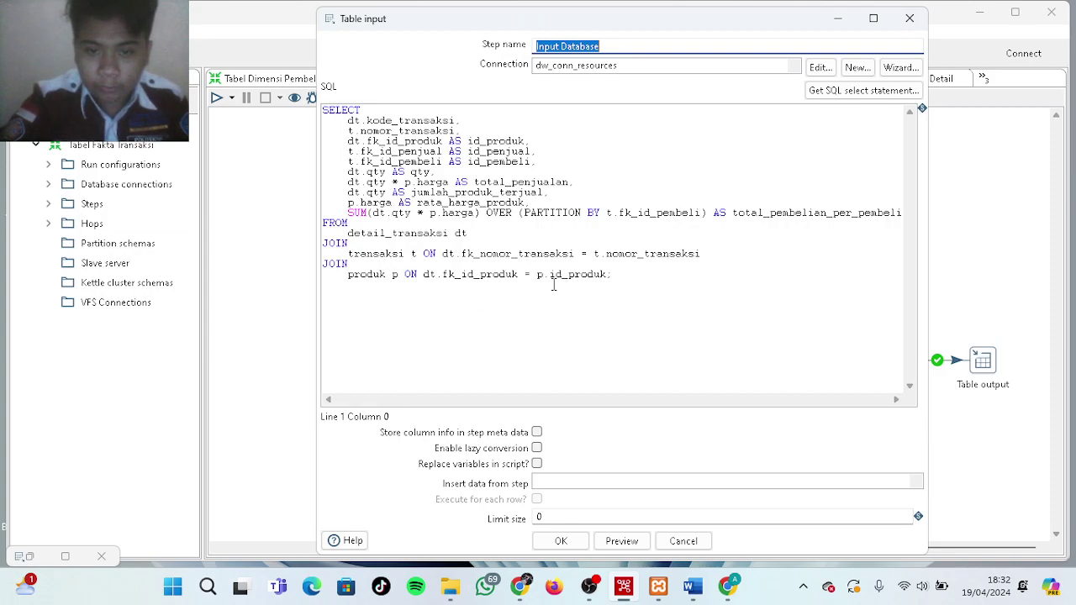
left_click(548, 552)
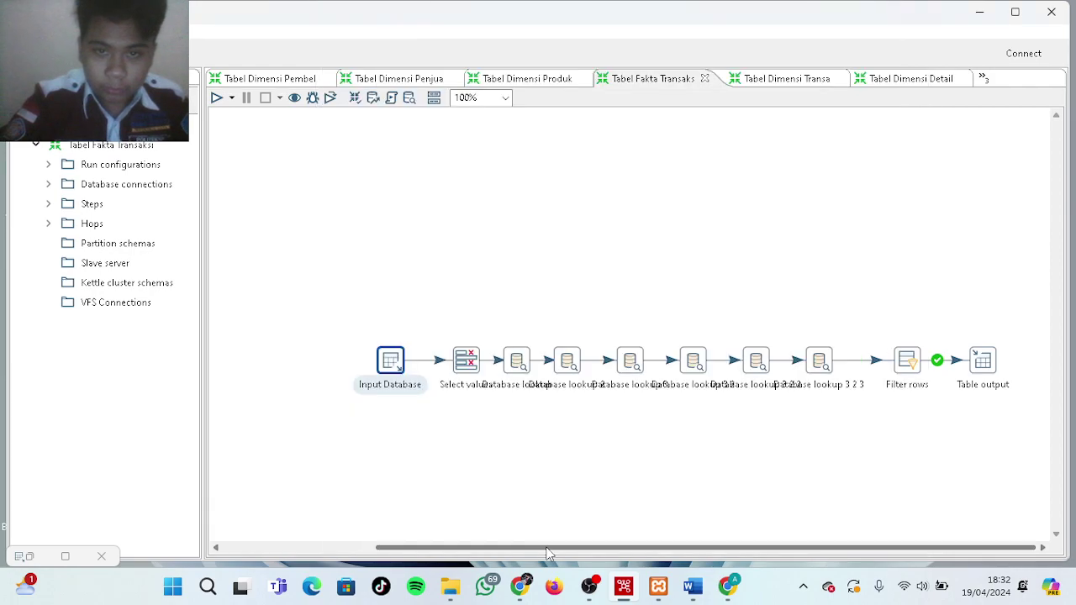
Review the dw_conn_resources connection settings used by the Input Database step, keeping them as they are
double_click(393, 348)
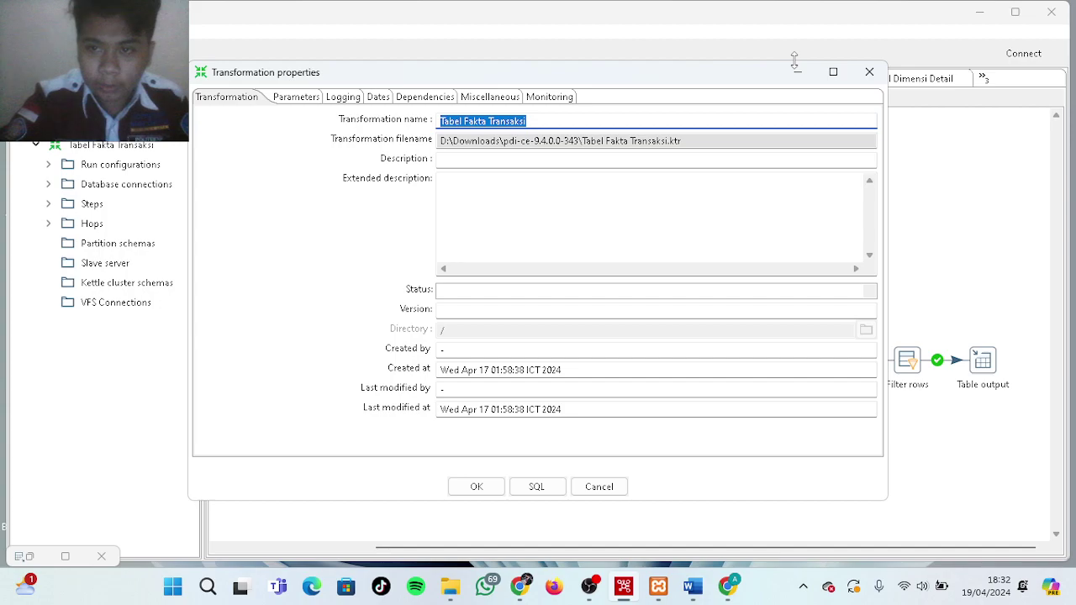
left_click(869, 72)
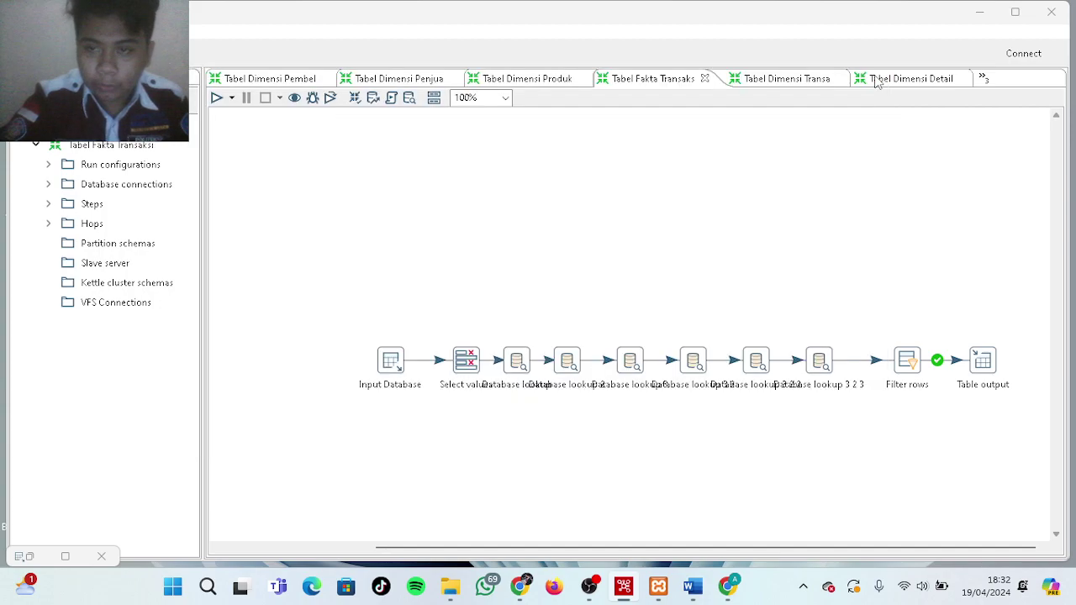
double_click(398, 370)
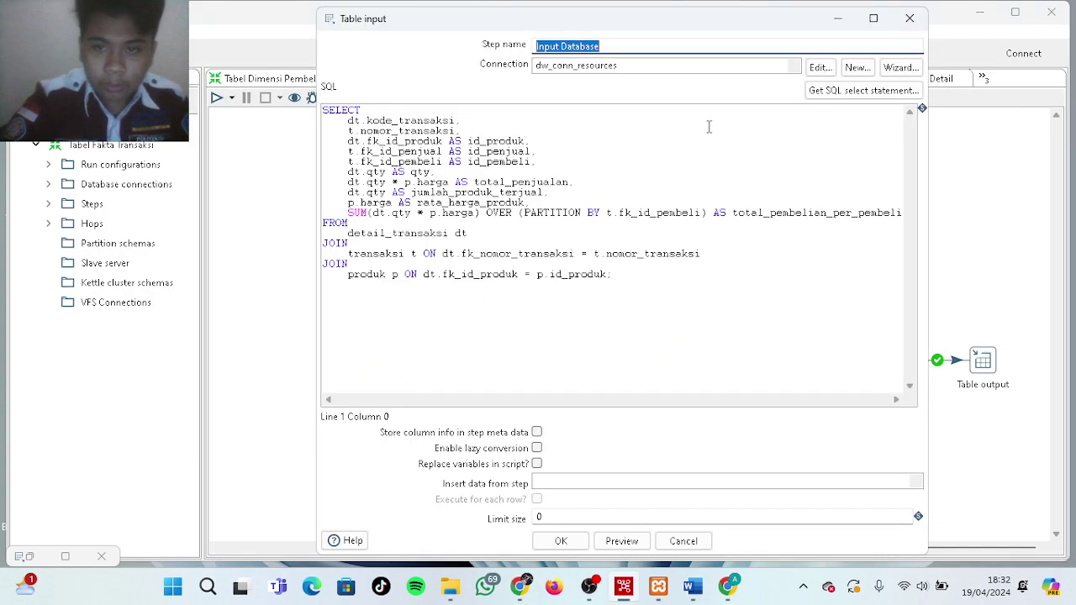
left_click(819, 67)
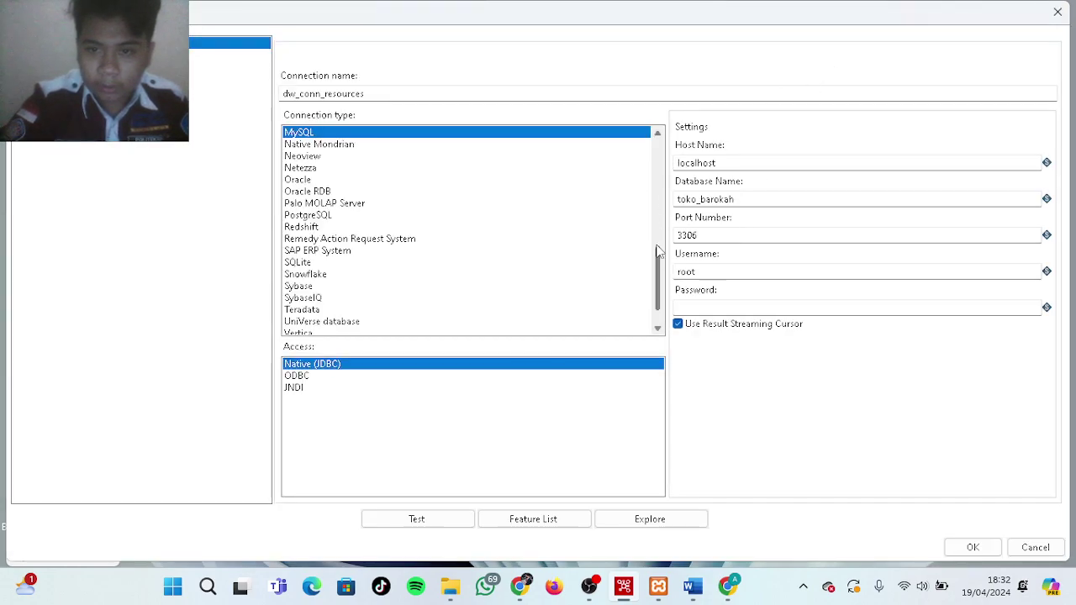
left_click(971, 547)
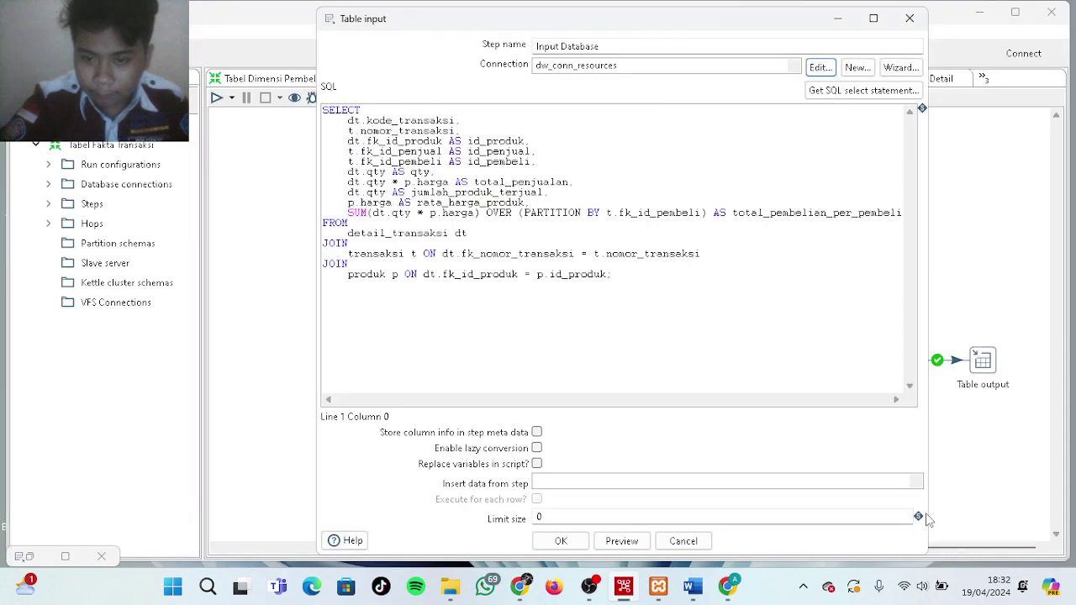
left_click(571, 542)
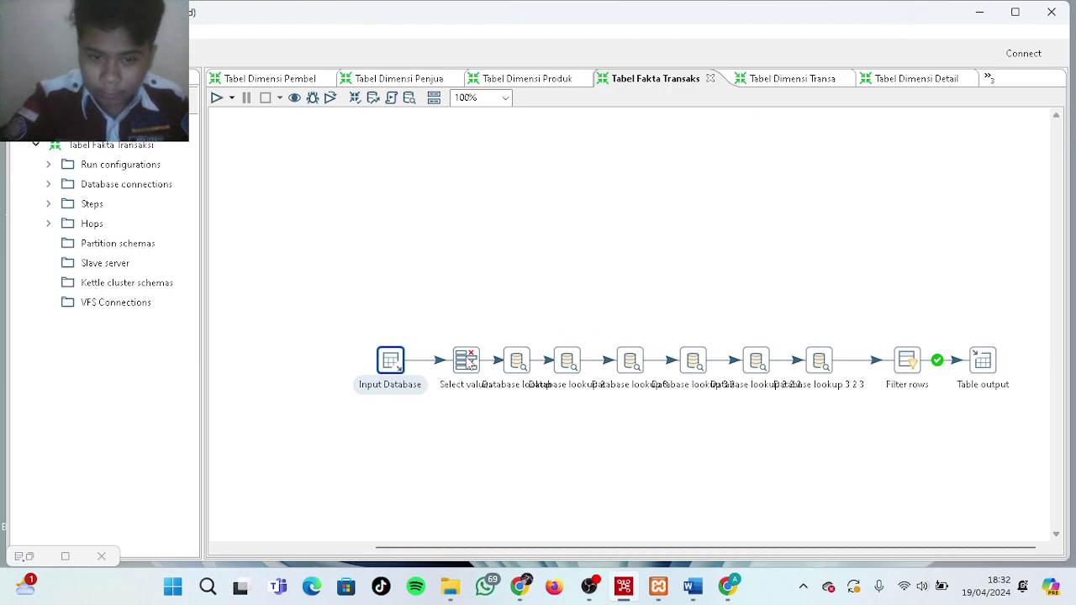
Examine the field renames in the Select values step and the key settings of the first Database lookup step
double_click(467, 359)
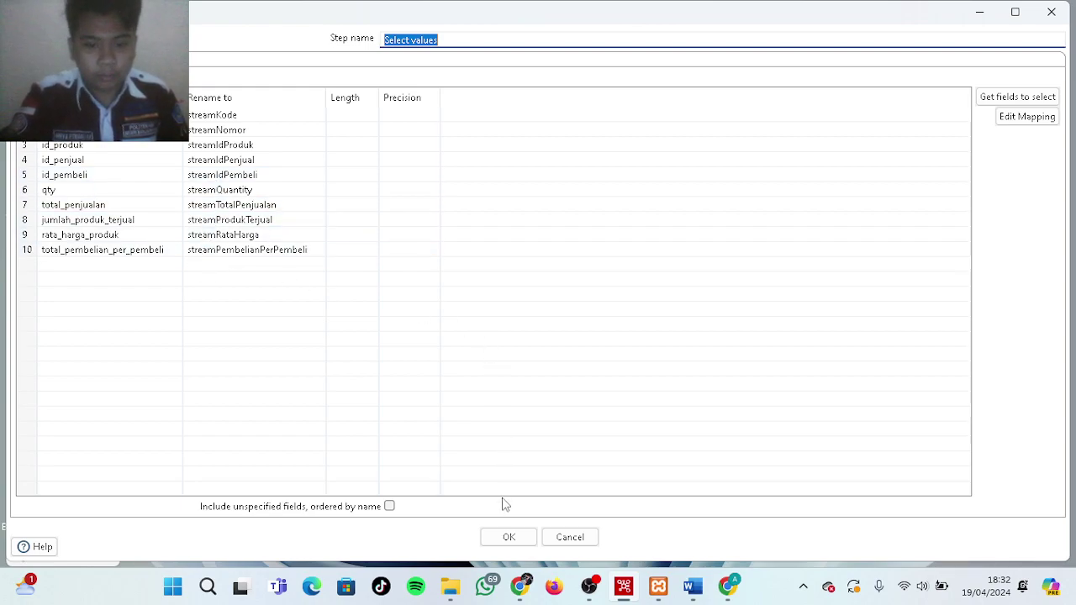
left_click(512, 542)
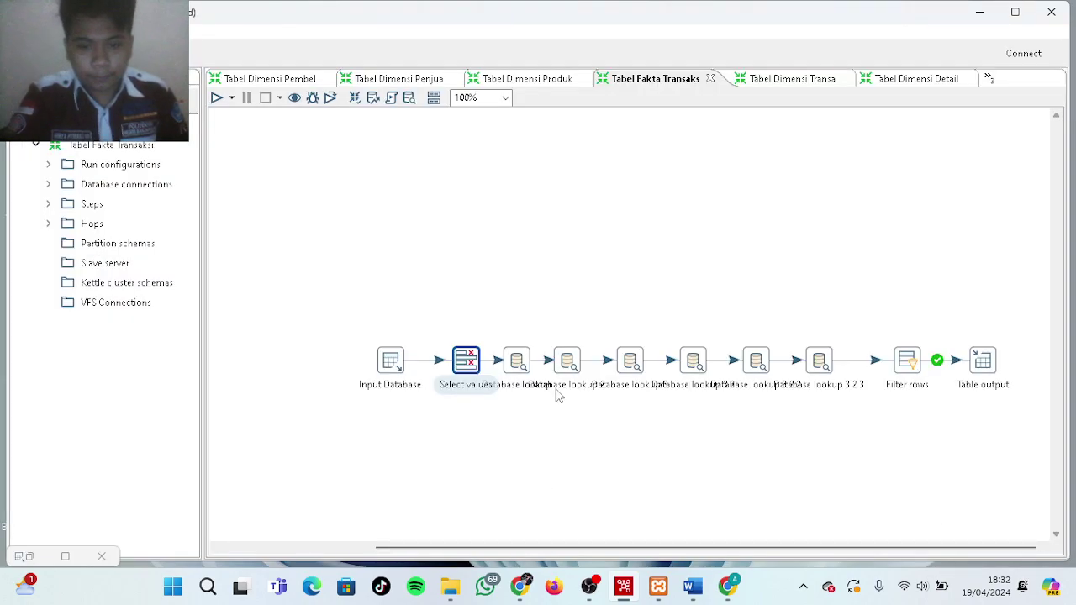
double_click(519, 361)
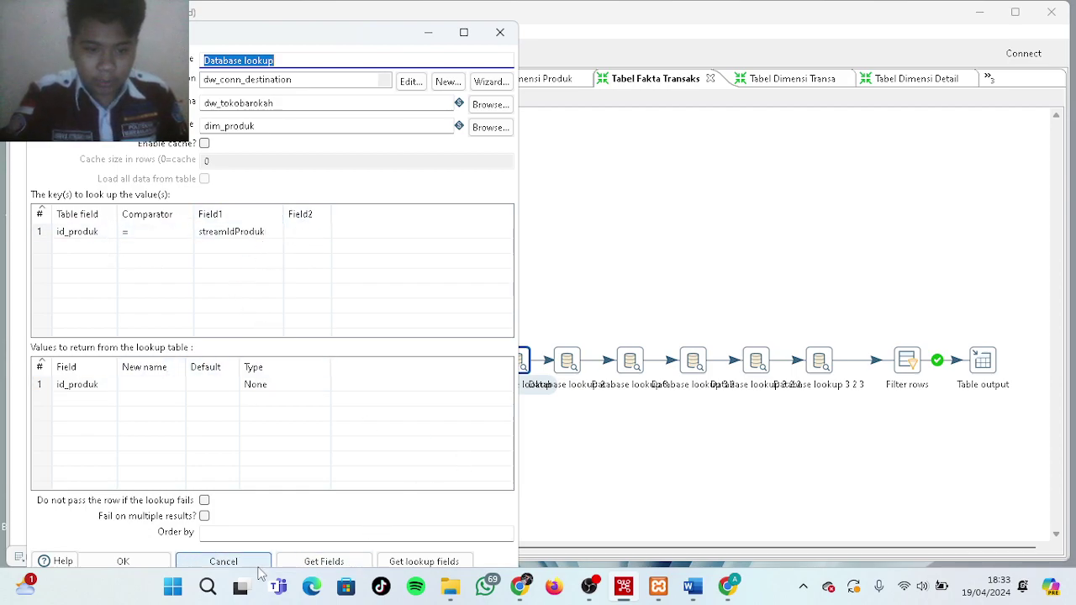
left_click(168, 561)
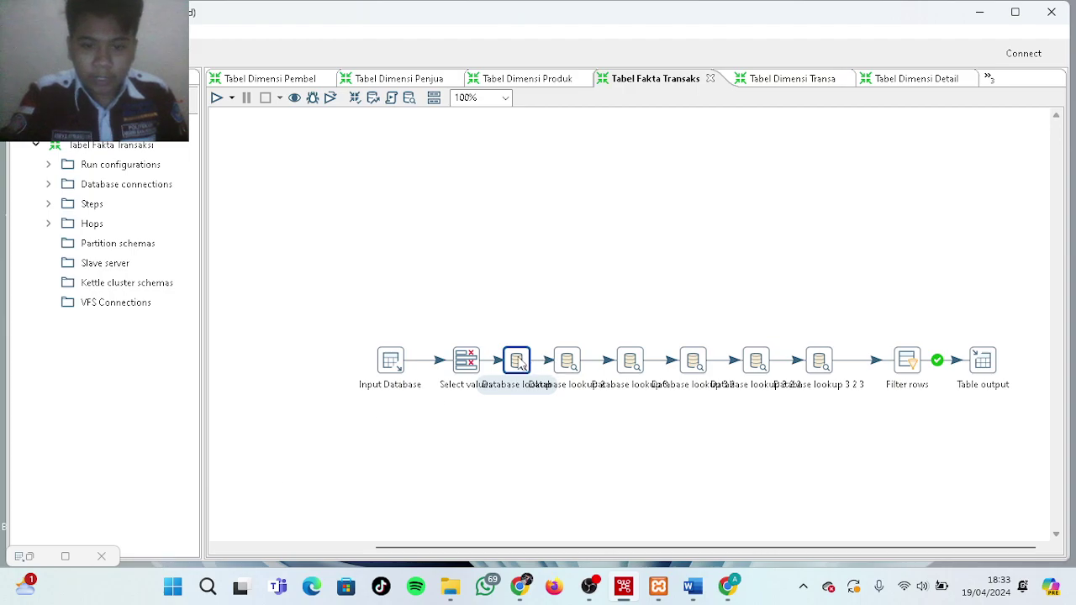
Examine the lookup tables and keys in the Database lookup 2 and Database lookup 3 steps
mouse_move(520, 361)
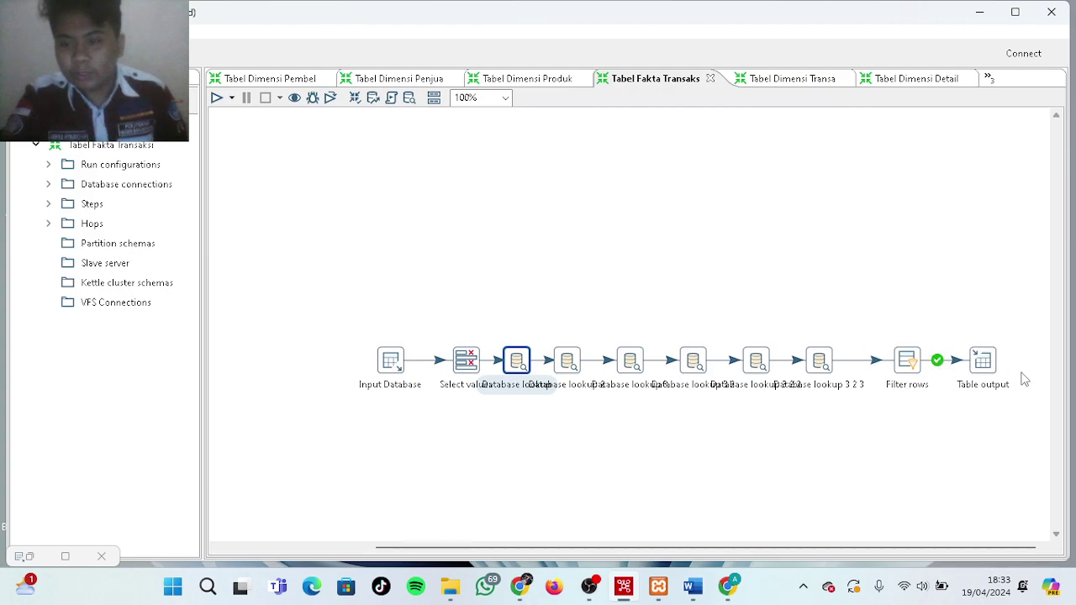
double_click(575, 361)
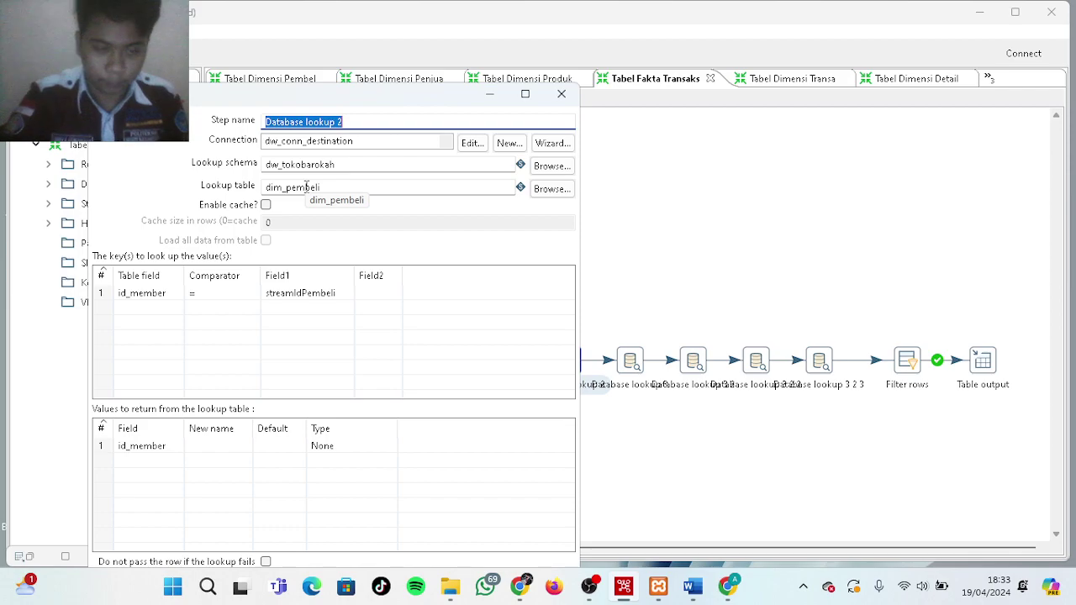
left_click(561, 93)
double_click(638, 366)
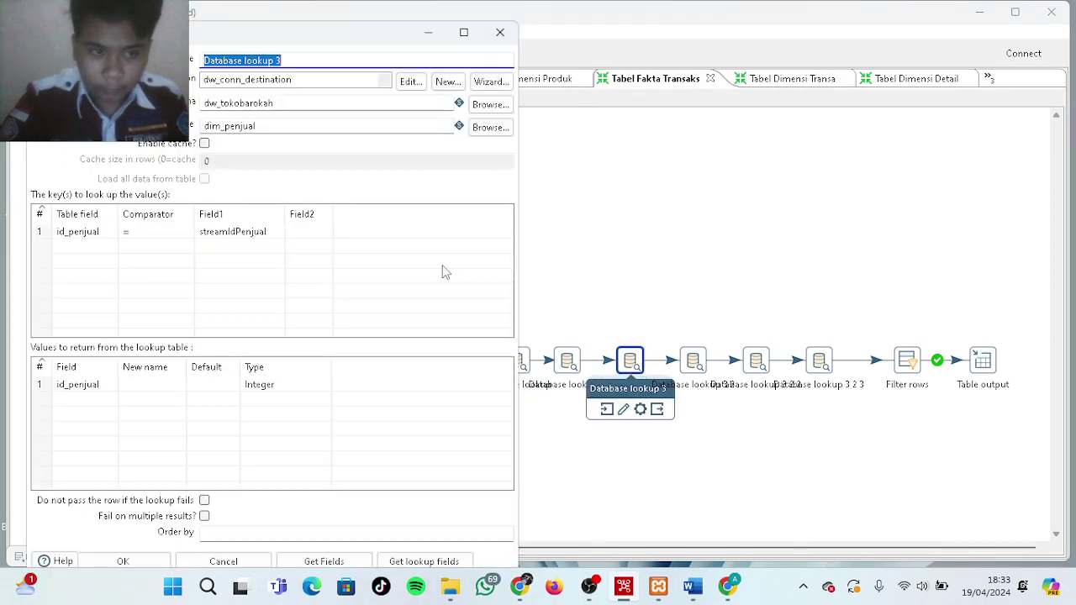
left_click(500, 32)
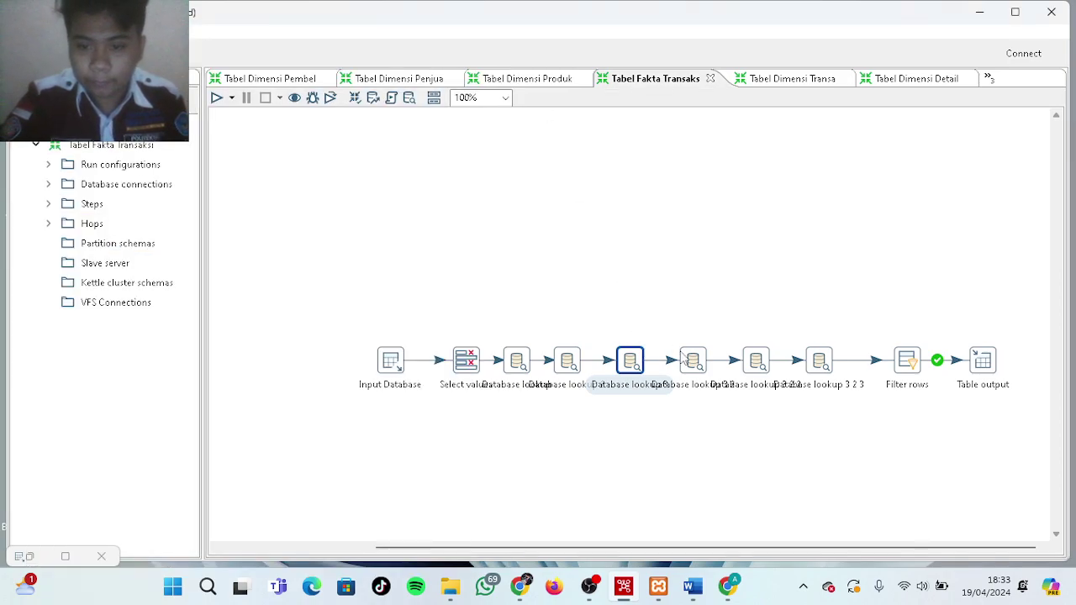
Inspect the lookup table, key and returned field of the Database lookup 3 2 step
key("ctrl+t")
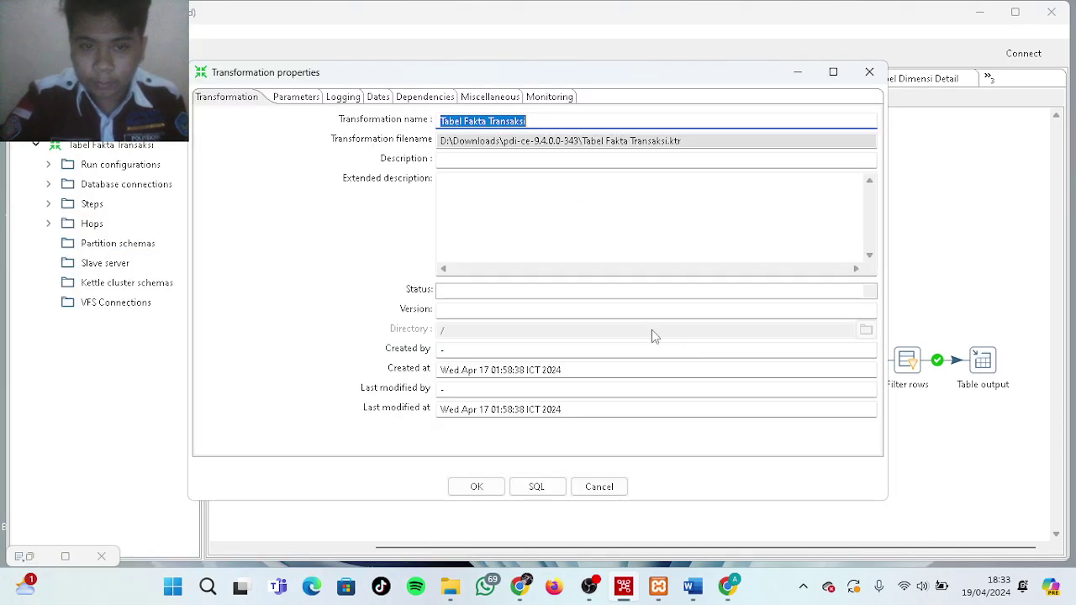
left_click(869, 72)
double_click(696, 368)
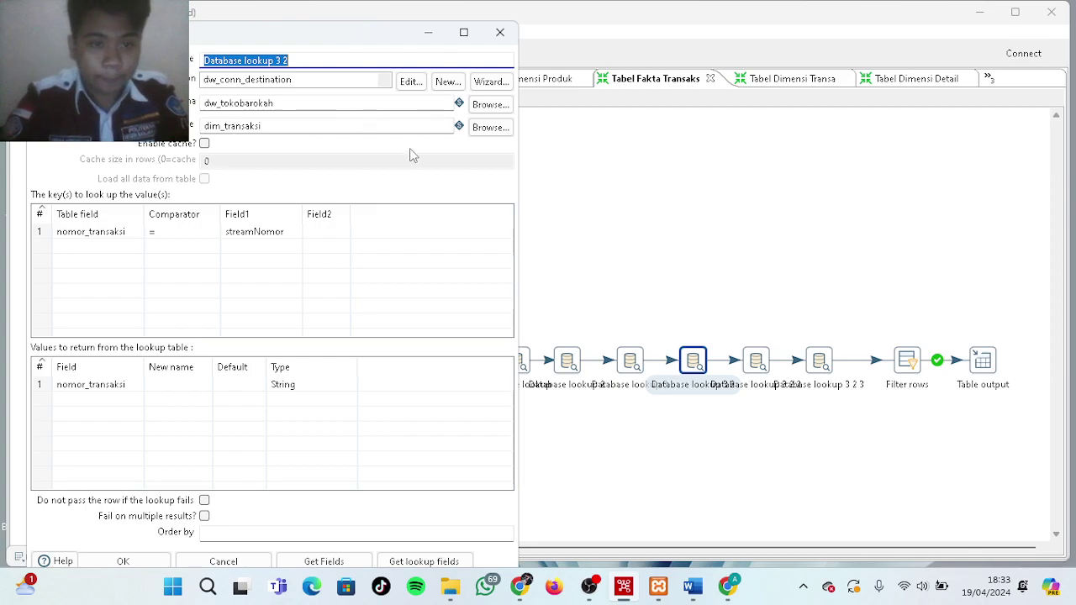
left_click(501, 33)
Examine the Database lookup 3 2 2 step's keys and the settings of its dw_conn_destination connection
double_click(754, 362)
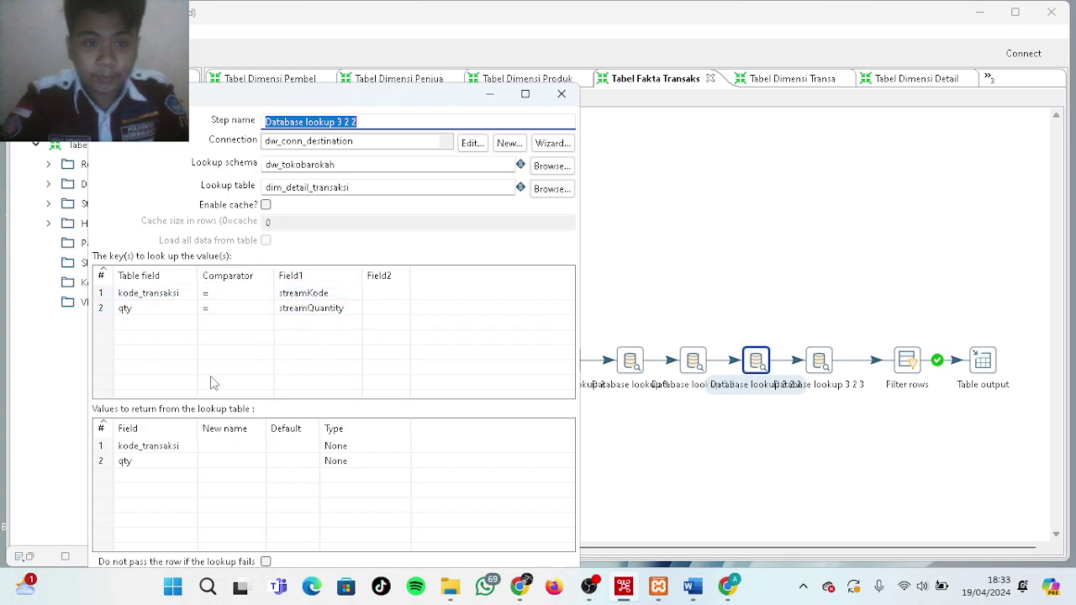
left_click(480, 148)
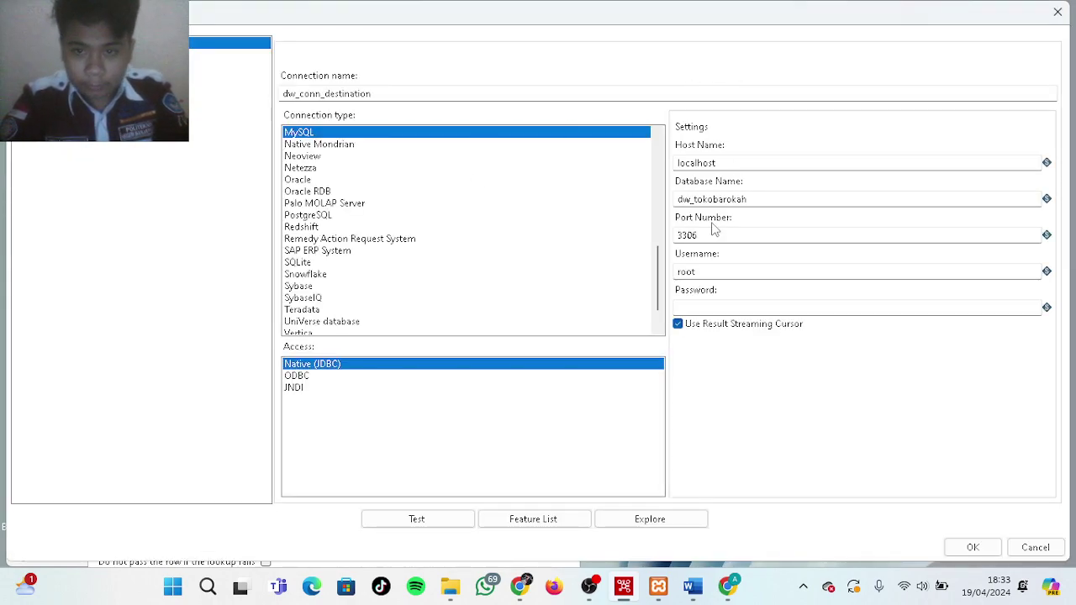
left_click(1057, 11)
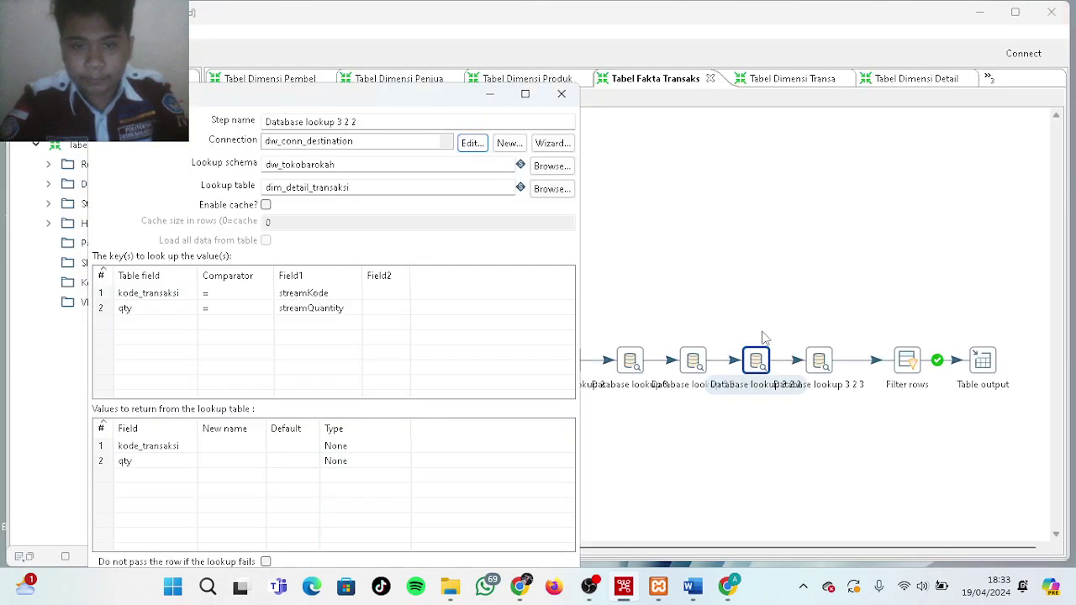
left_click(562, 93)
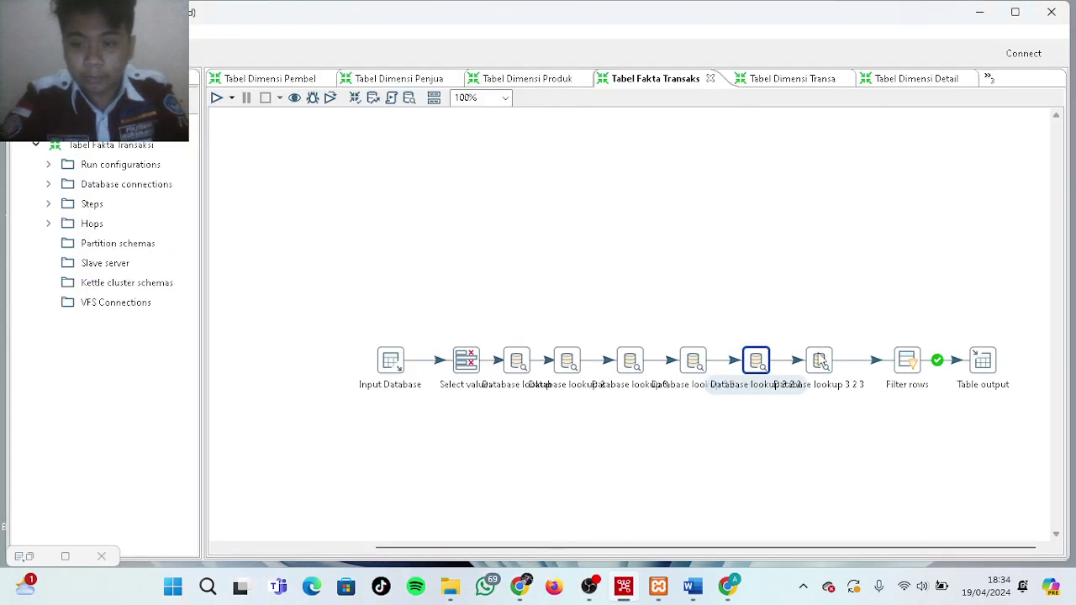
Review the fakta_transaksi lookup keys in Database lookup 3 2 3 and the conditions of the Filter rows step
double_click(819, 360)
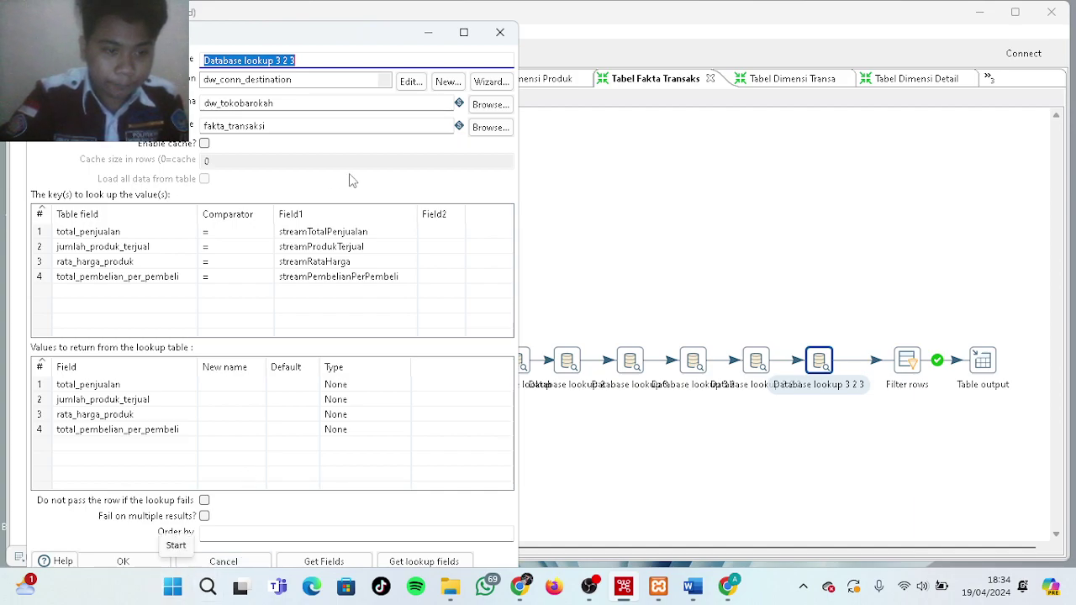
left_click(142, 560)
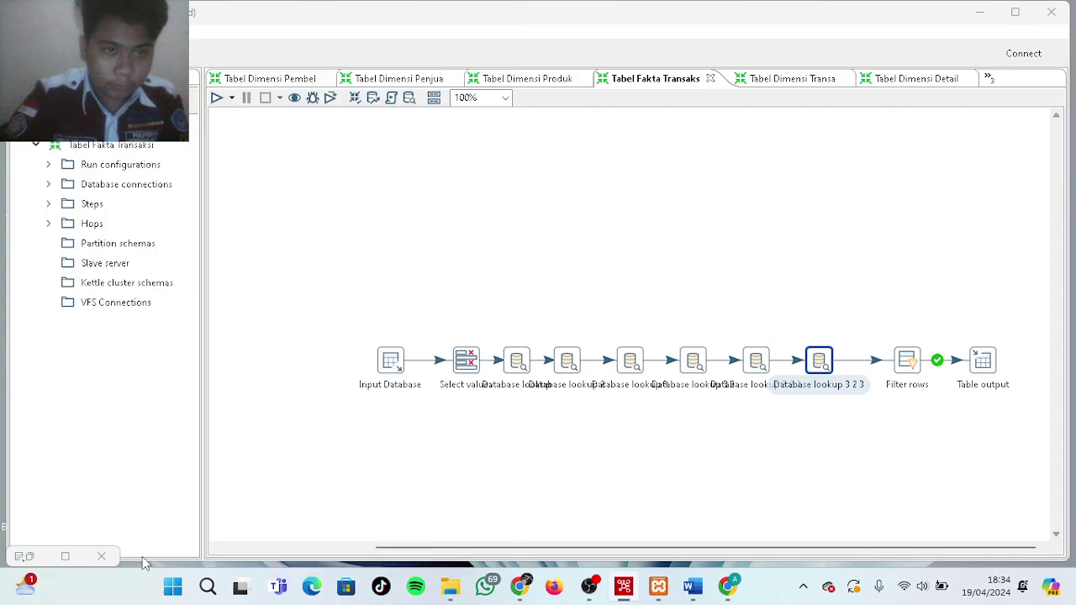
double_click(911, 360)
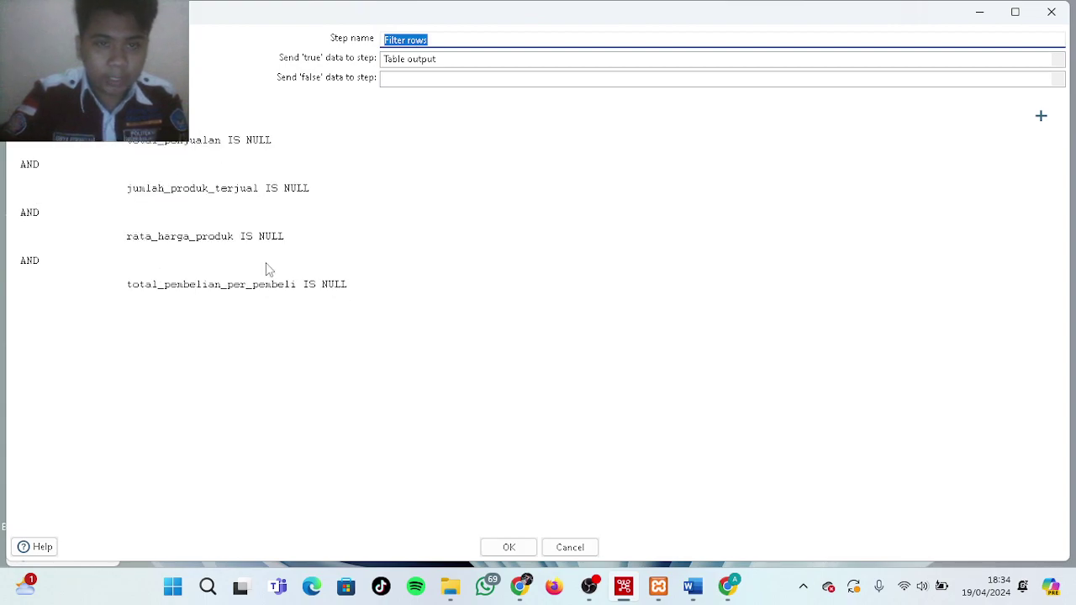
left_click(508, 547)
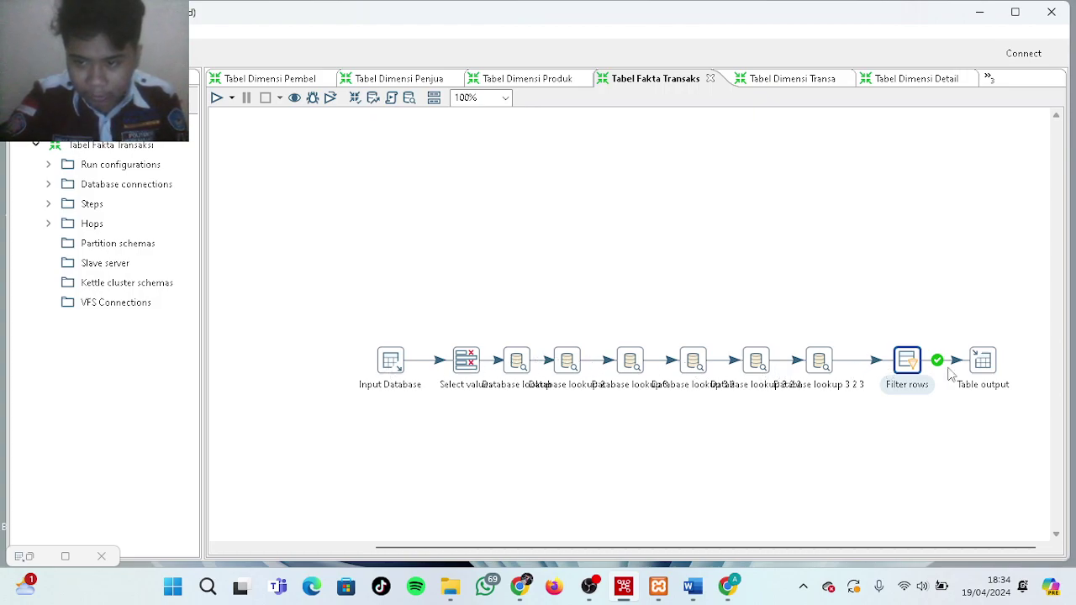
Examine the Table output step's database field mapping, widening both columns to show the full table and stream field names
double_click(979, 362)
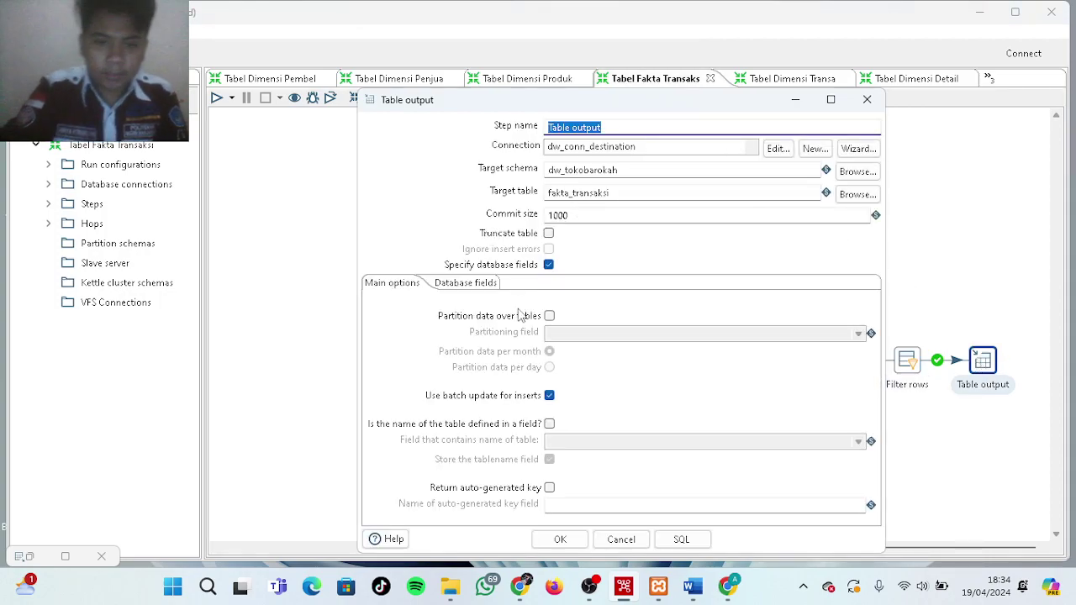
left_click(462, 284)
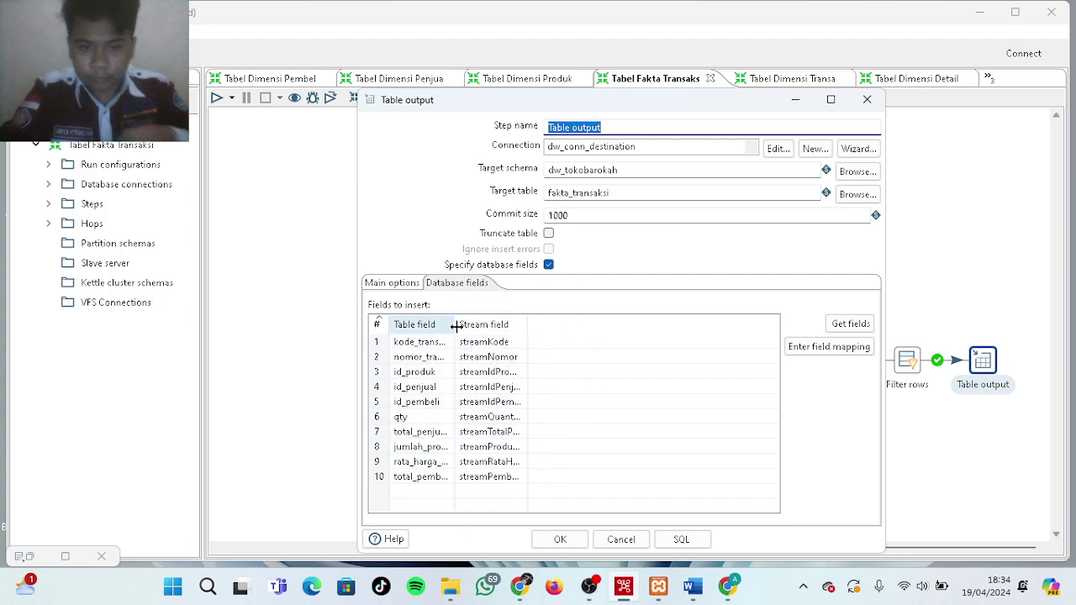
left_click_drag(454, 324, 555, 324)
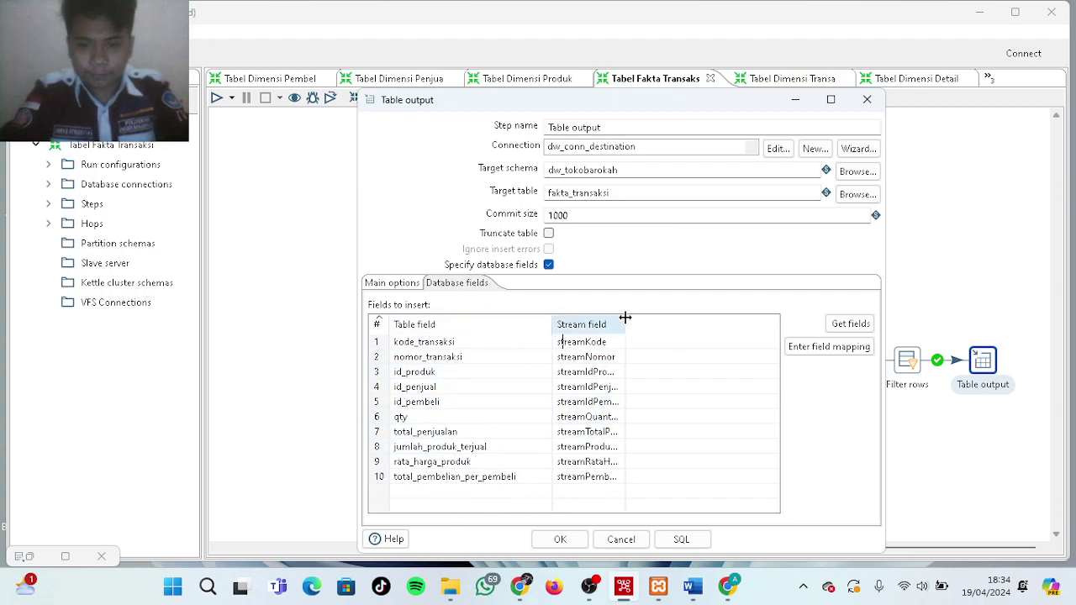
left_click_drag(625, 318, 712, 315)
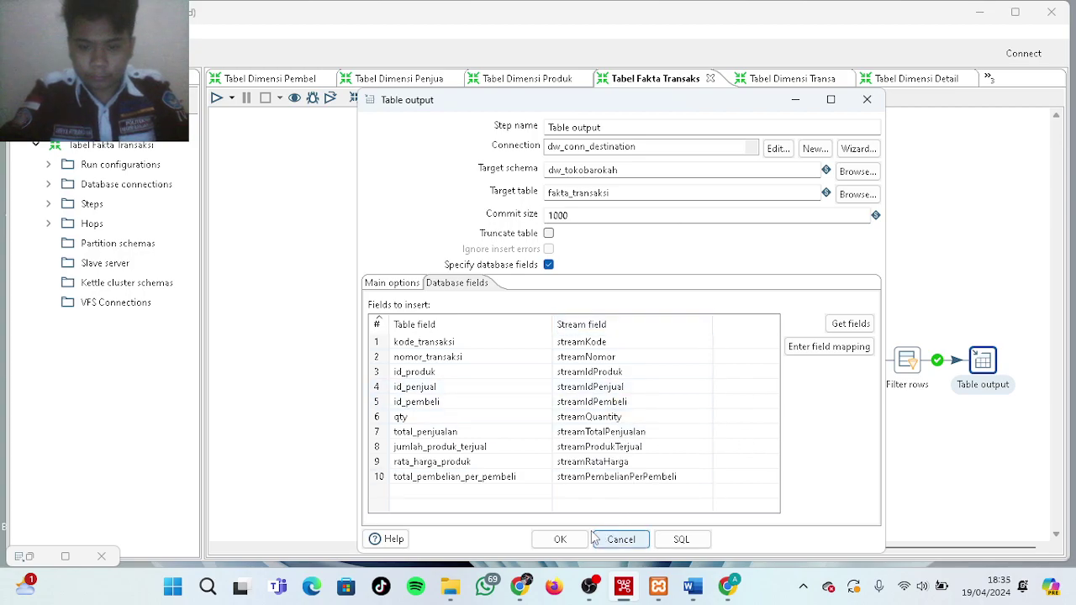
left_click(560, 540)
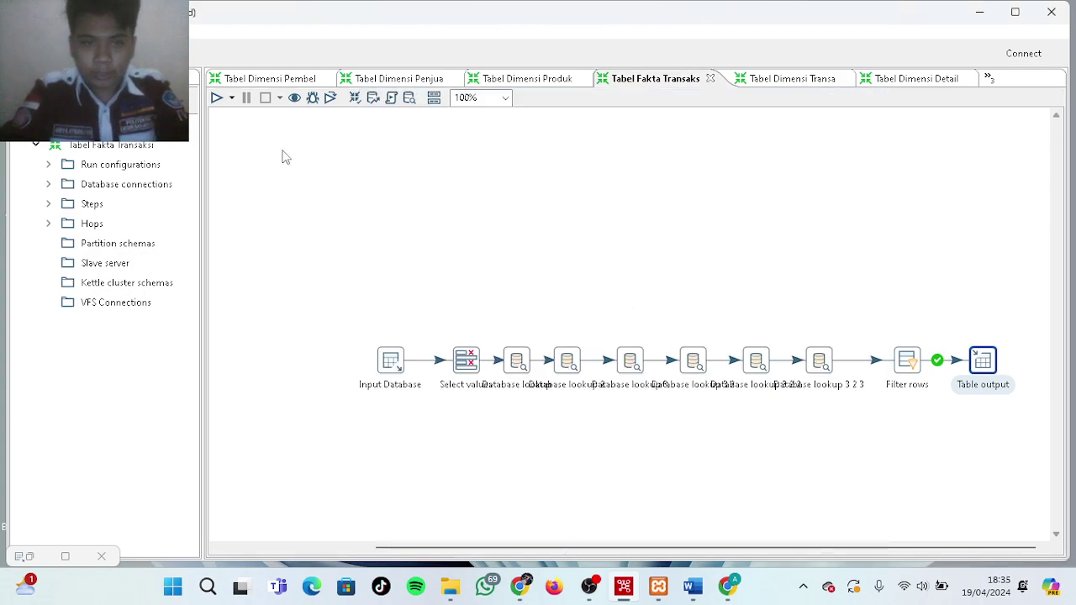
Run the Tabel Fakta Transaksi transformation with the Pentaho local configuration and follow its execution log
left_click(216, 97)
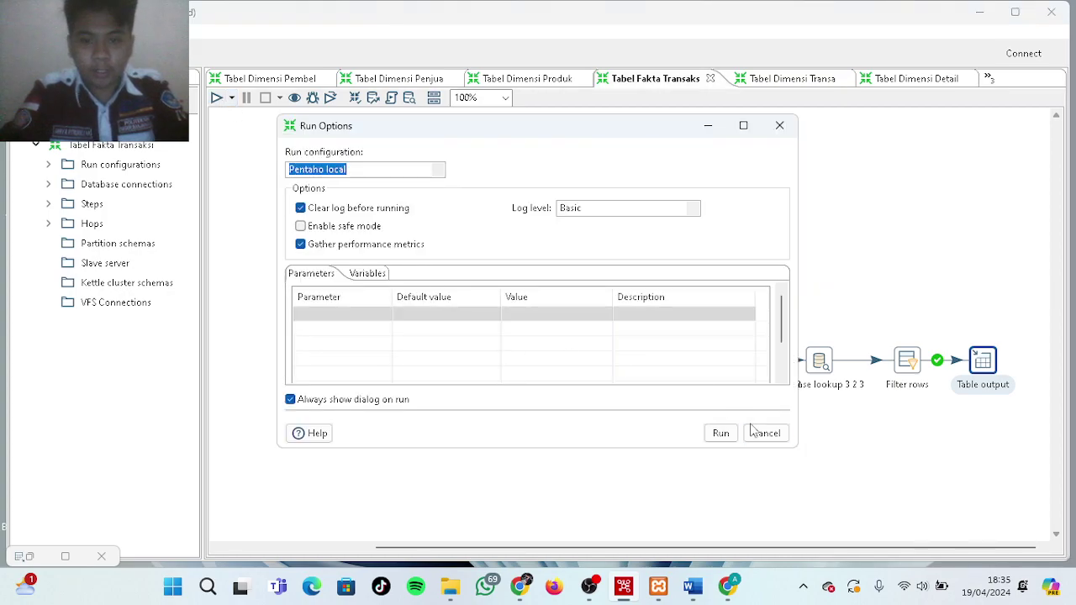
left_click(728, 437)
scroll(661, 301, "down", 3)
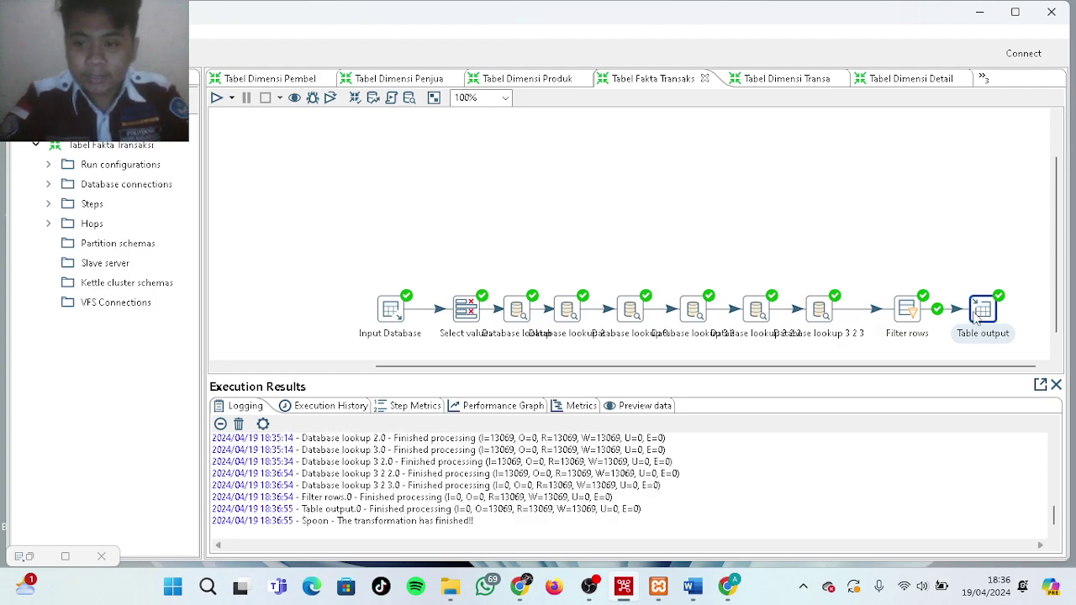
Preview the rows produced by the Table output step, examining the stream fields and the id and transaction columns
left_click(630, 406)
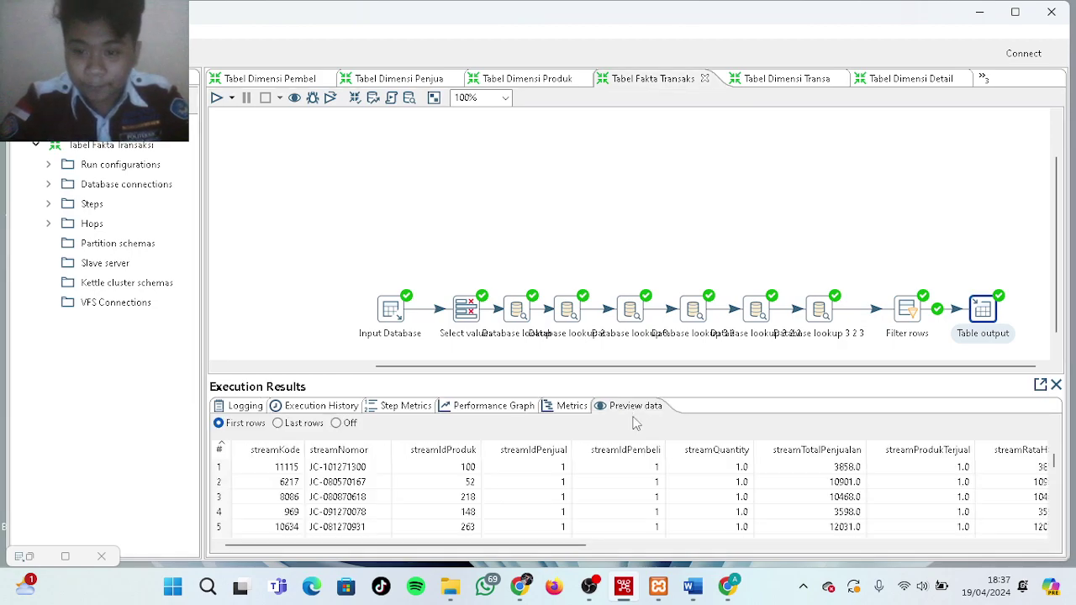
scroll(722, 487, "right", 5)
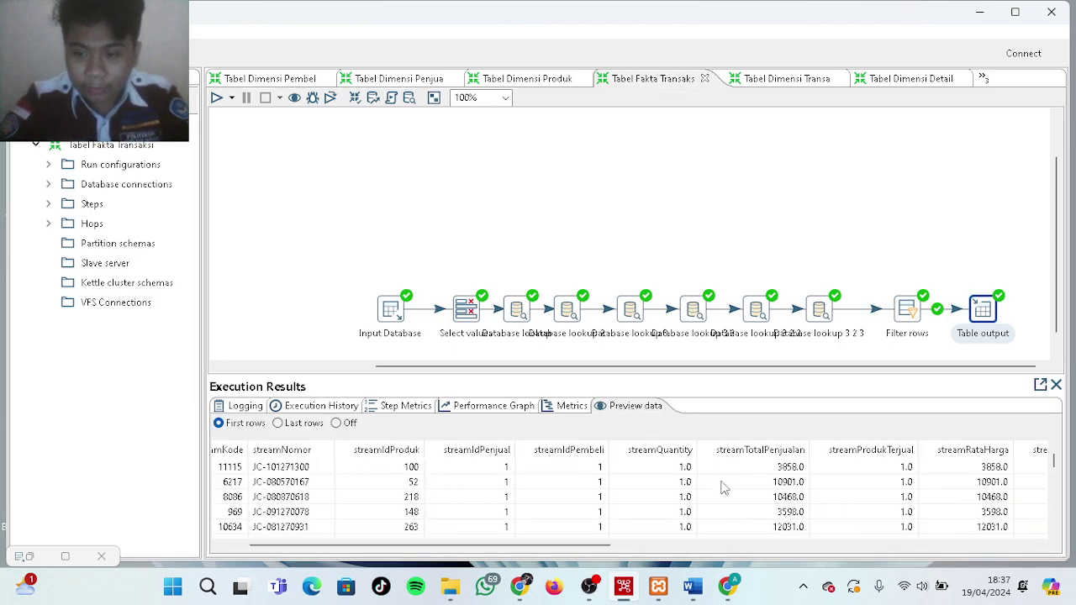
scroll(722, 487, "right", 8)
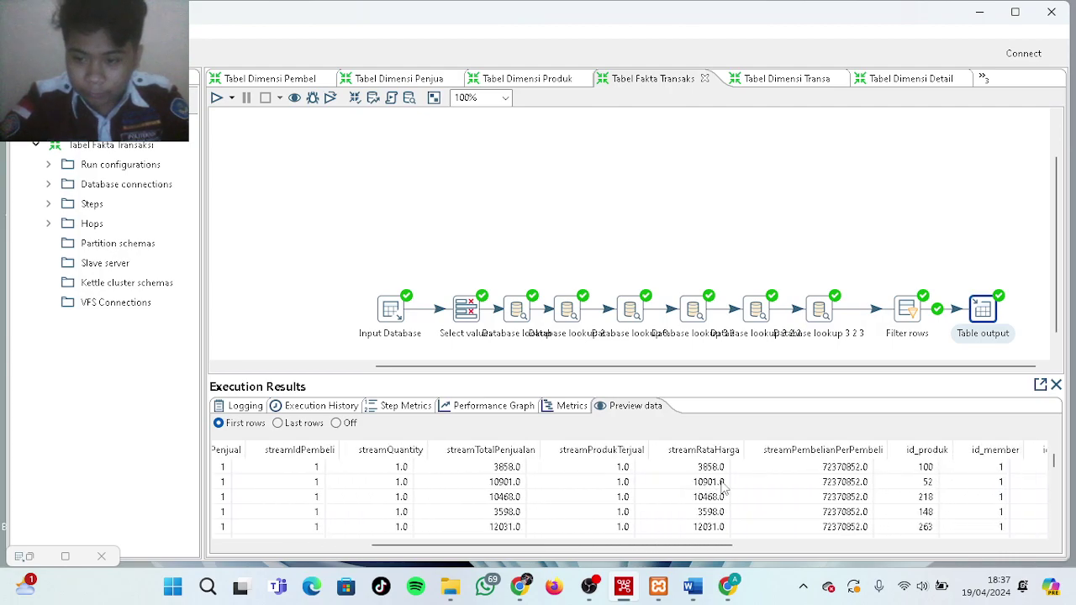
scroll(722, 487, "right", 8)
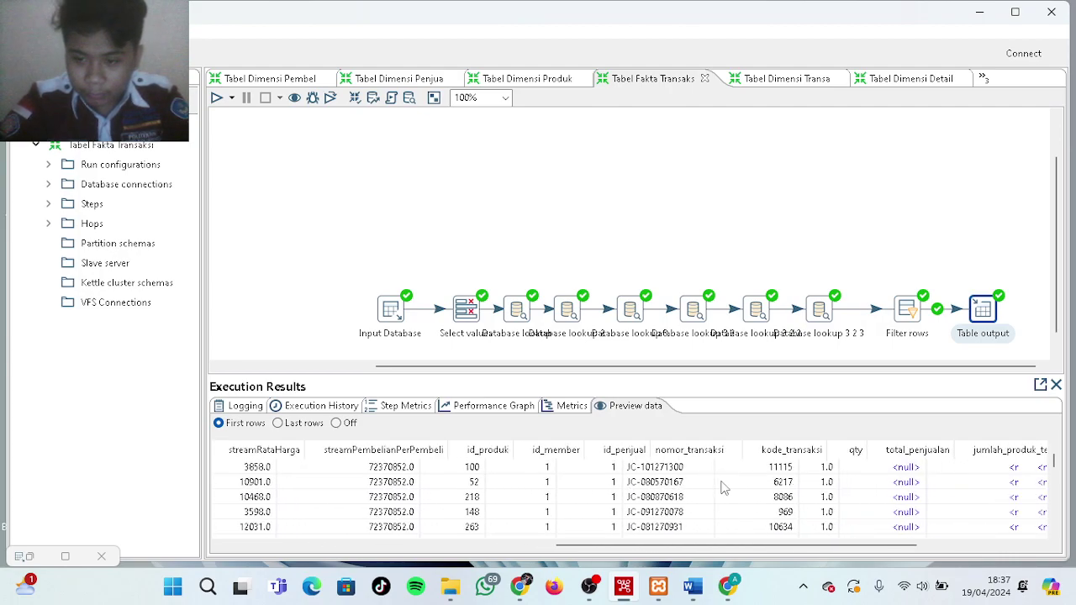
scroll(723, 488, "left", 6)
scroll(722, 487, "left", 2)
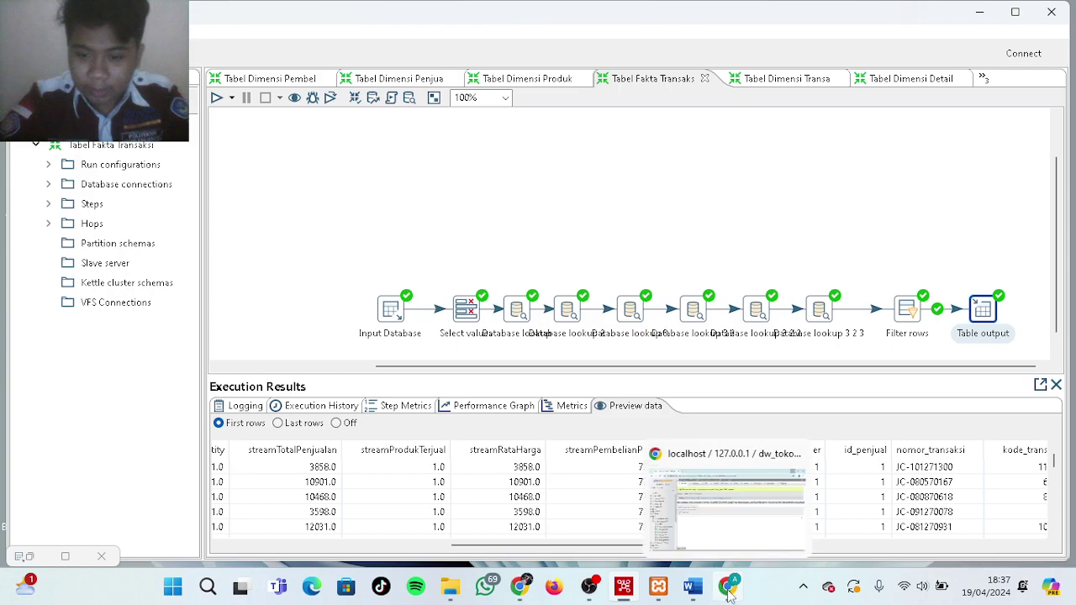
Switch to phpMyAdmin, reload the fakta_transaksi table and review its loaded rows
left_click(727, 587)
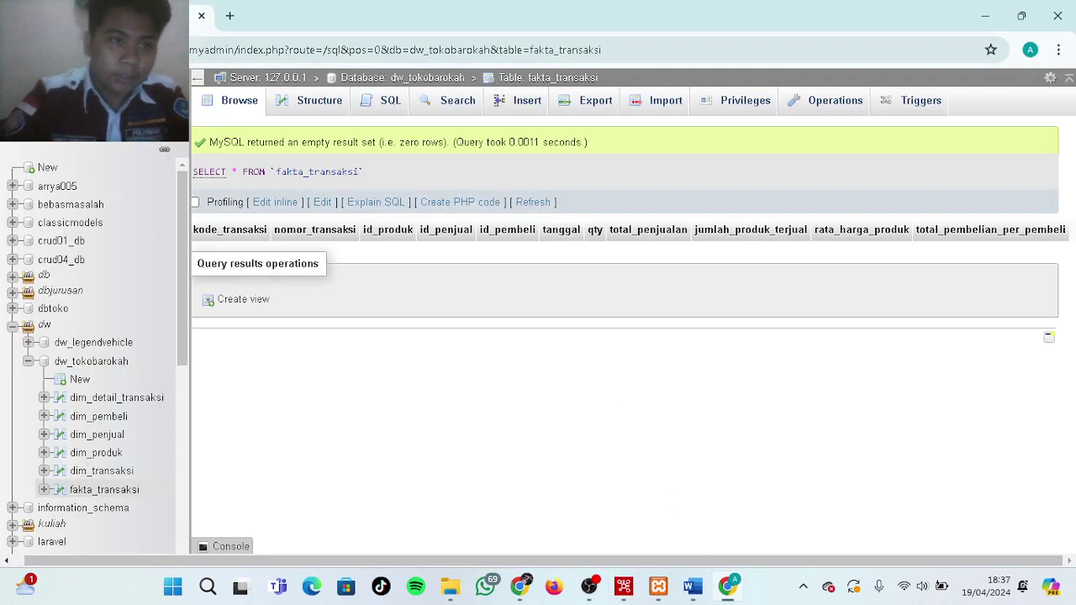
key("F5")
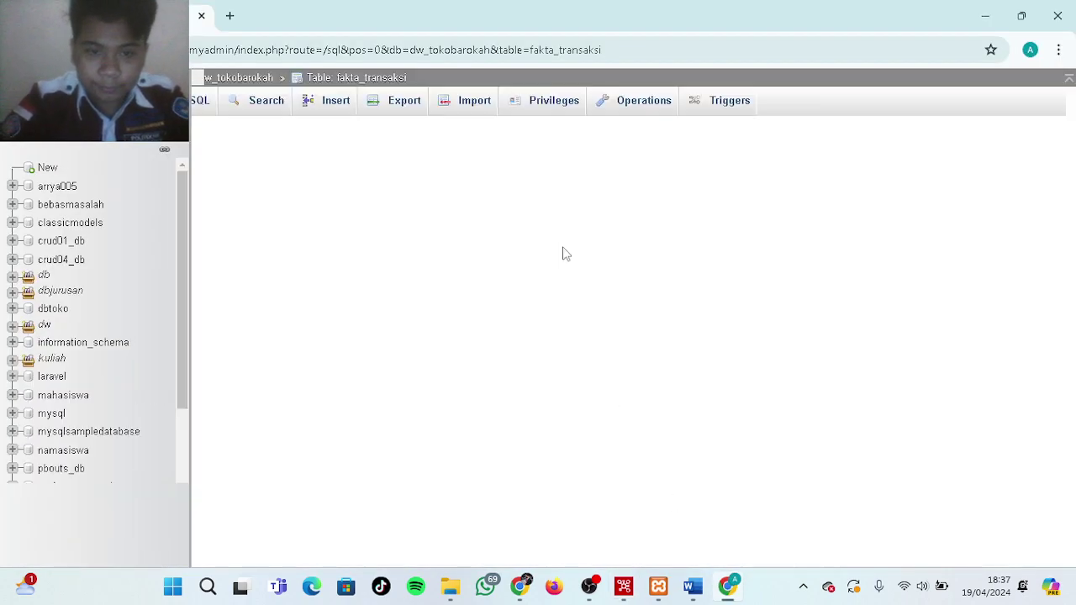
scroll(578, 344, "down", 5)
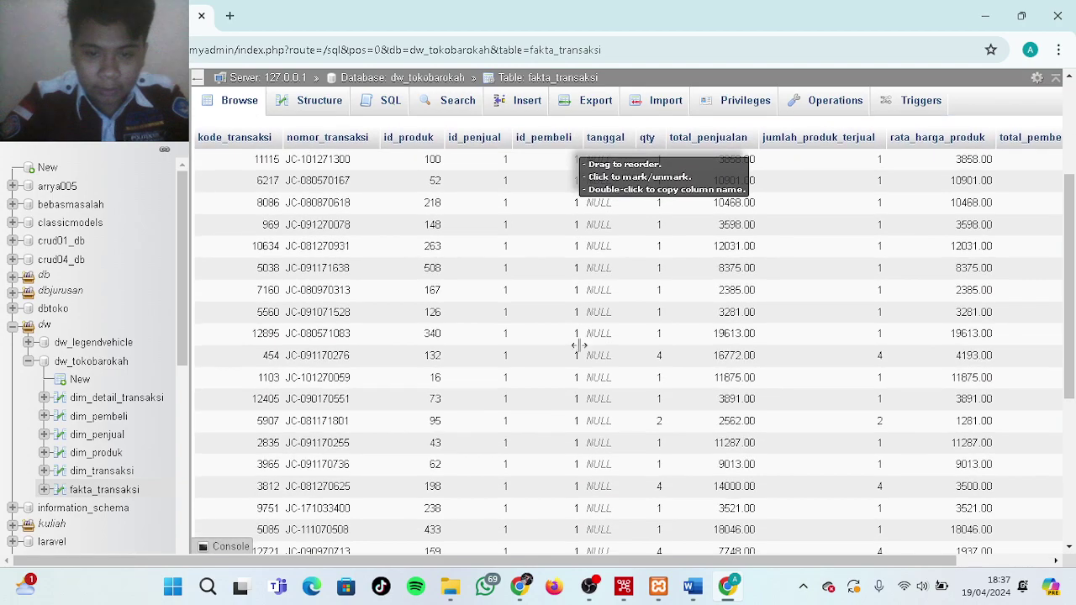
scroll(577, 342, "up", 4)
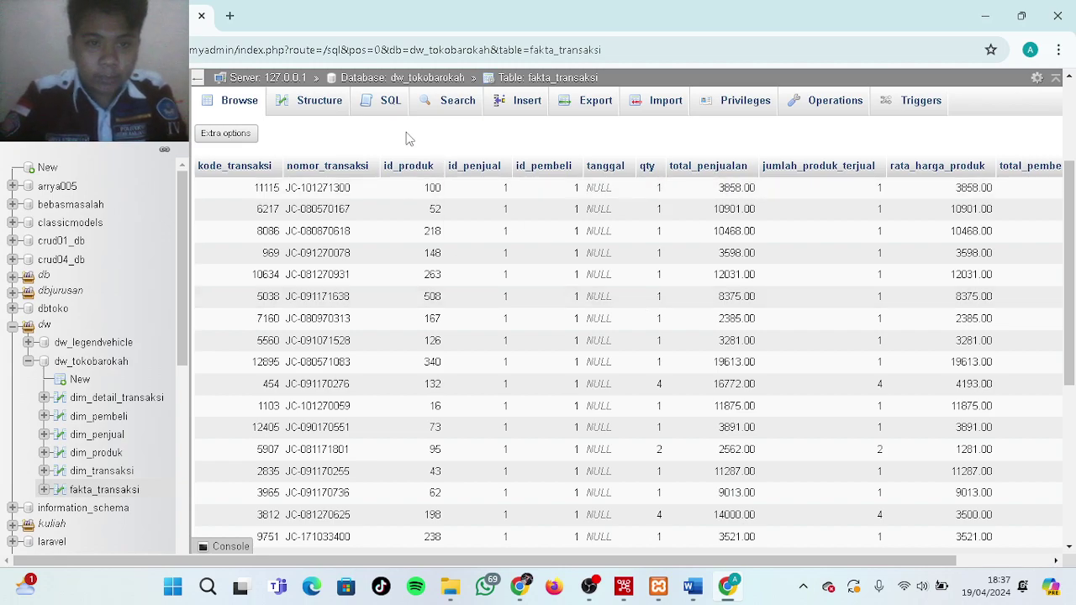
Open the SQL query editor for the fakta_transaksi table and clear its default SELECT statement
left_click(378, 107)
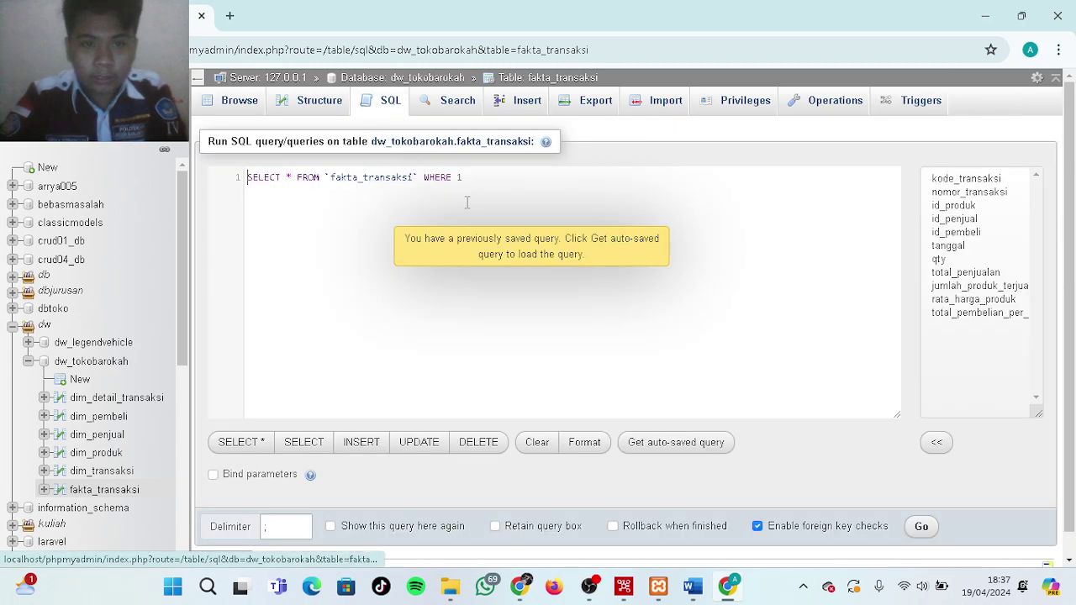
key("BackSpace")
key("BackSpace")
key("BackSpace")
key("BackSpace")
key("BackSpace")
key("BackSpace")
key("BackSpace")
key("BackSpace")
key("BackSpace")
key("BackSpace")
key("BackSpace")
key("BackSpace")
key("BackSpace")
key("BackSpace")
key("BackSpace")
key("BackSpace")
key("BackSpace")
key("BackSpace")
key("BackSpace")
key("BackSpace")
key("BackSpace")
key("BackSpace")
key("BackSpace")
key("BackSpace")
key("BackSpace")
key("BackSpace")
key("BackSpace")
key("BackSpace")
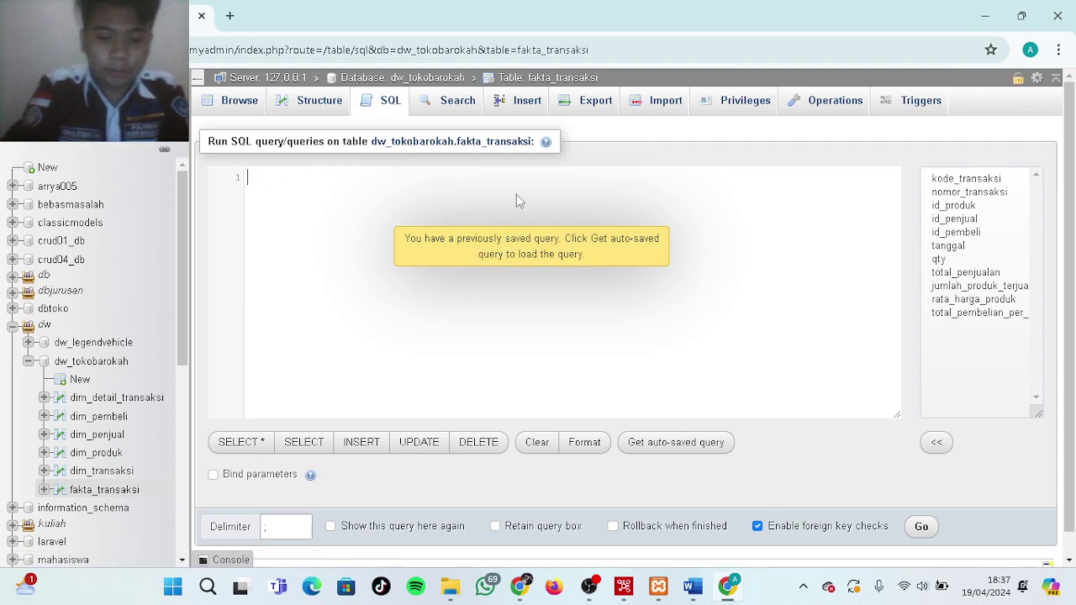
Write an update statement for fakta_transaksi with a second line reading set tanggal=0000
type("update")
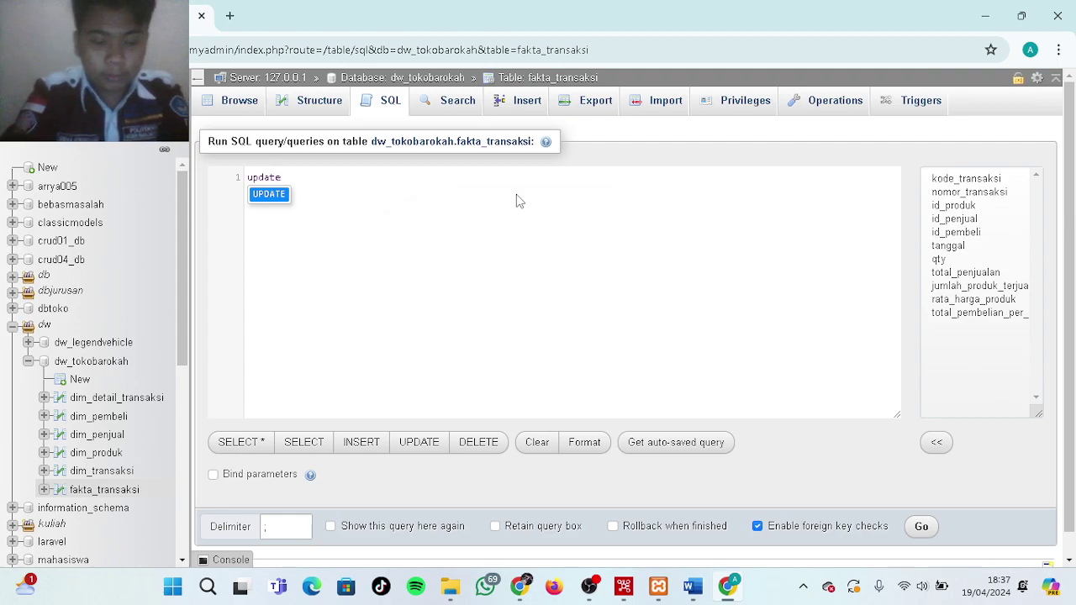
type(" d")
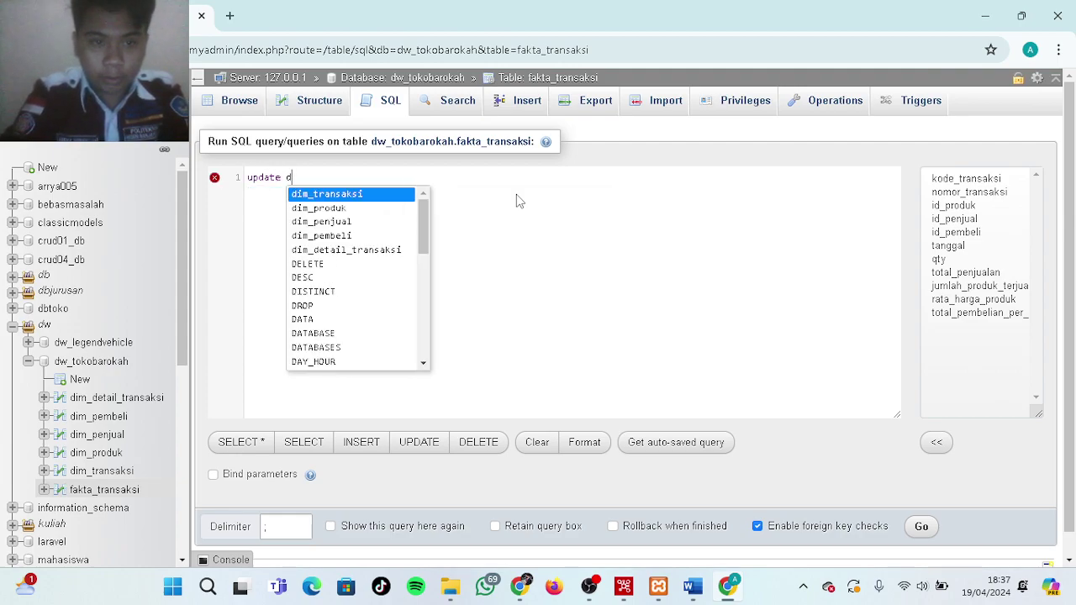
key("BackSpace")
type("fakta")
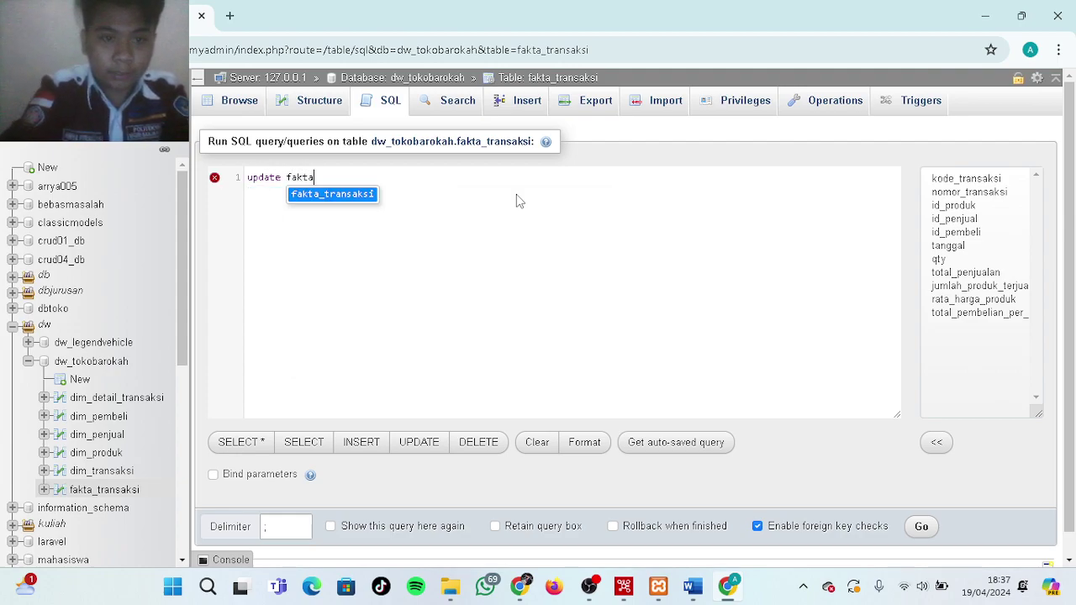
key("Return")
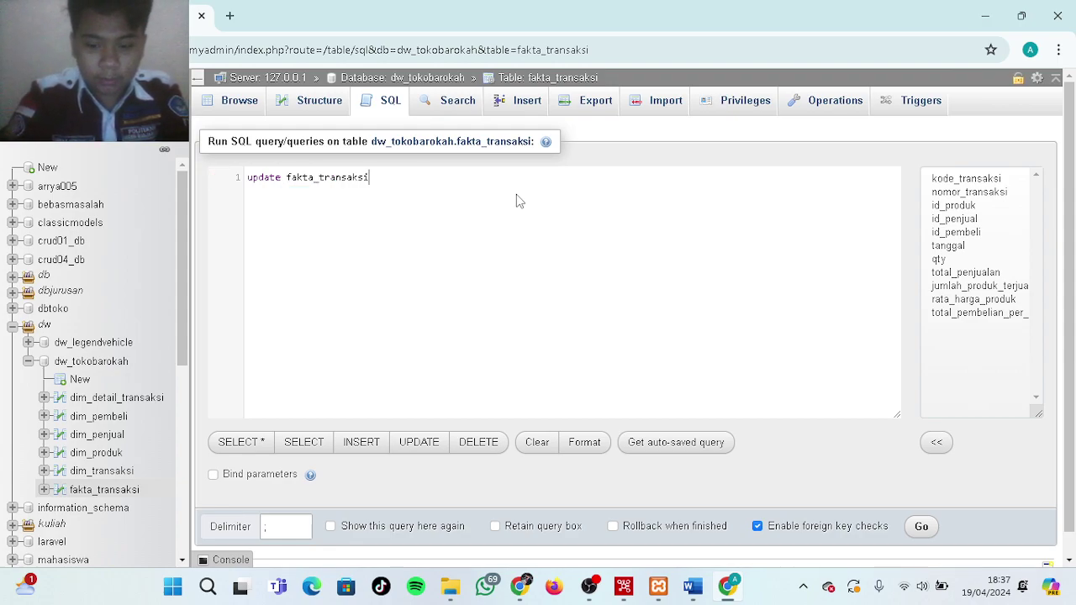
key("Return")
type("set")
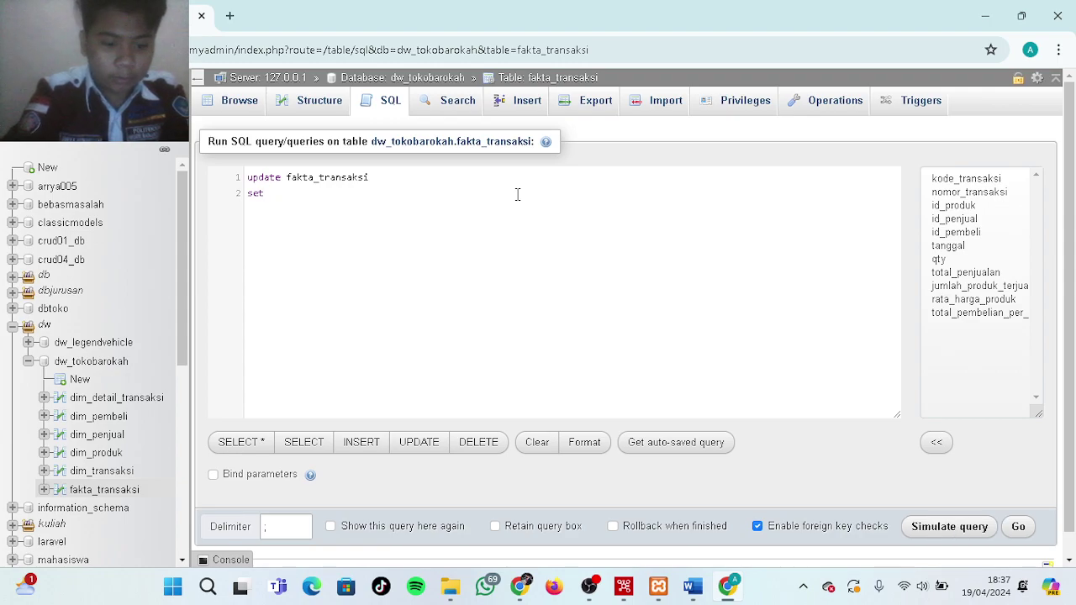
type(" tanggal")
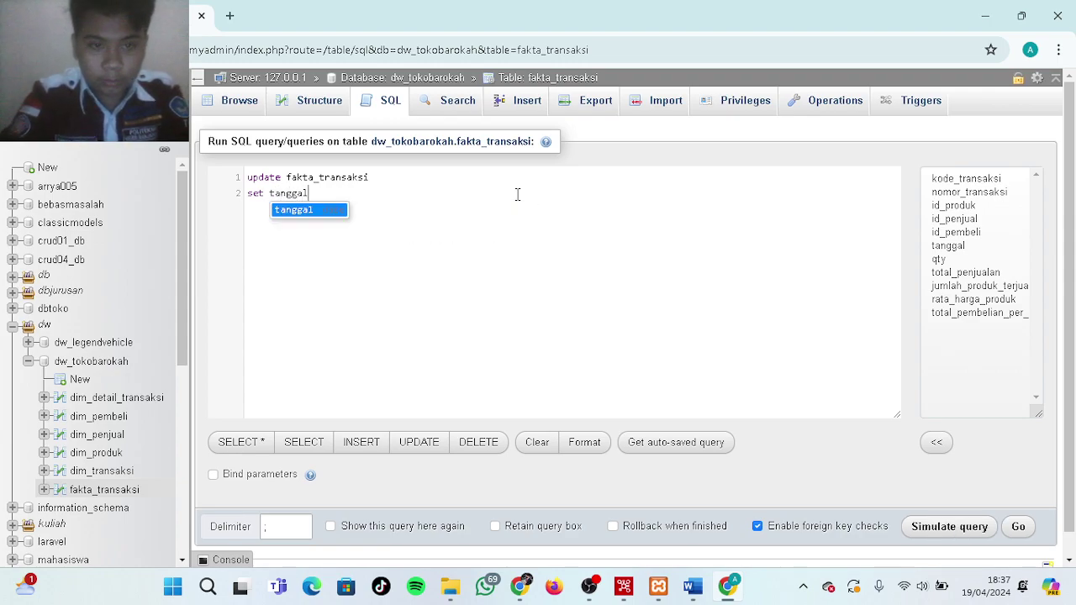
type("=")
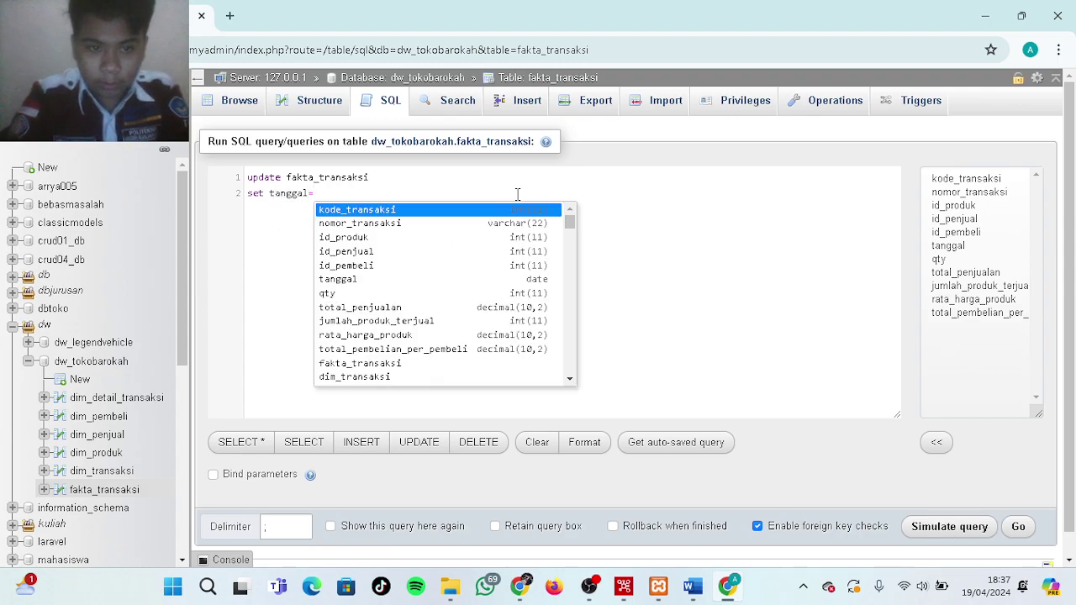
type("0000")
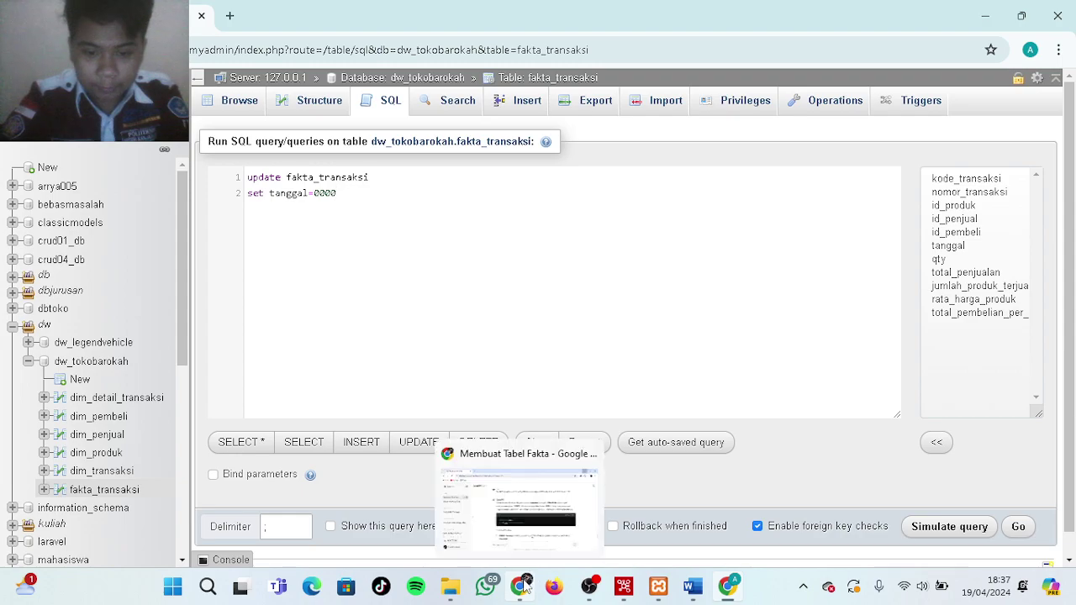
Check the example date query in ChatGPT and change the tanggal value to '0000-00-00', ending the statement with a semicolon
left_click(524, 585)
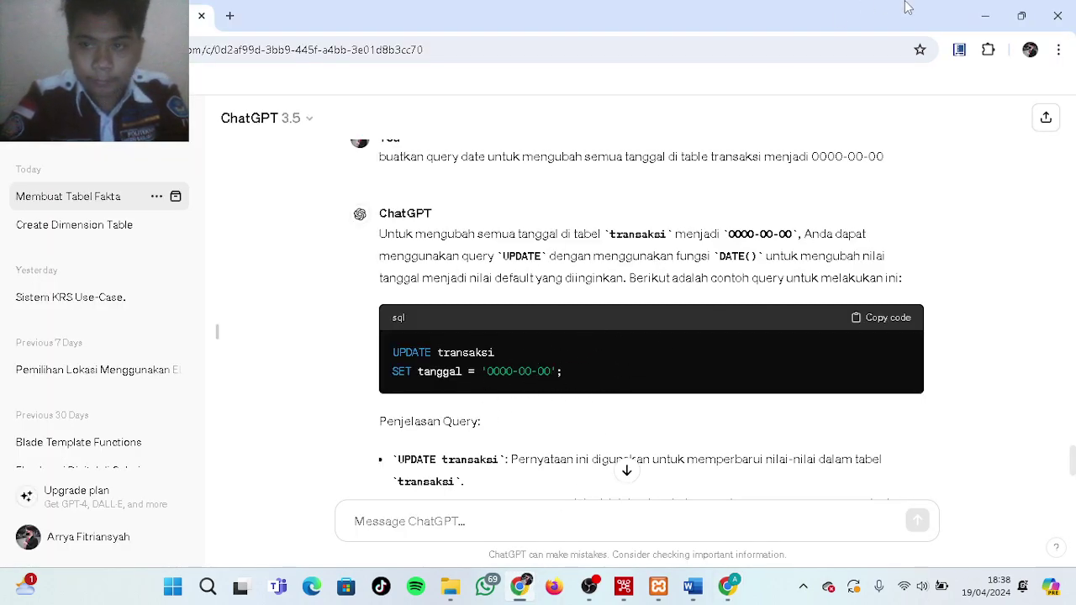
left_click(985, 15)
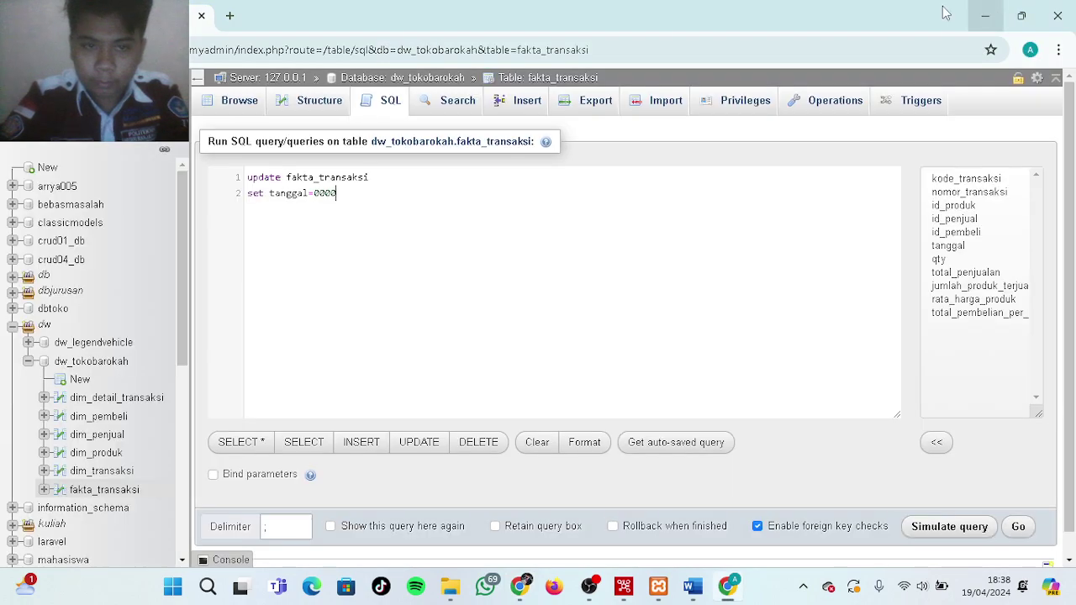
key("BackSpace")
key("BackSpace")
key("BackSpace")
key("BackSpace")
type("'0000")
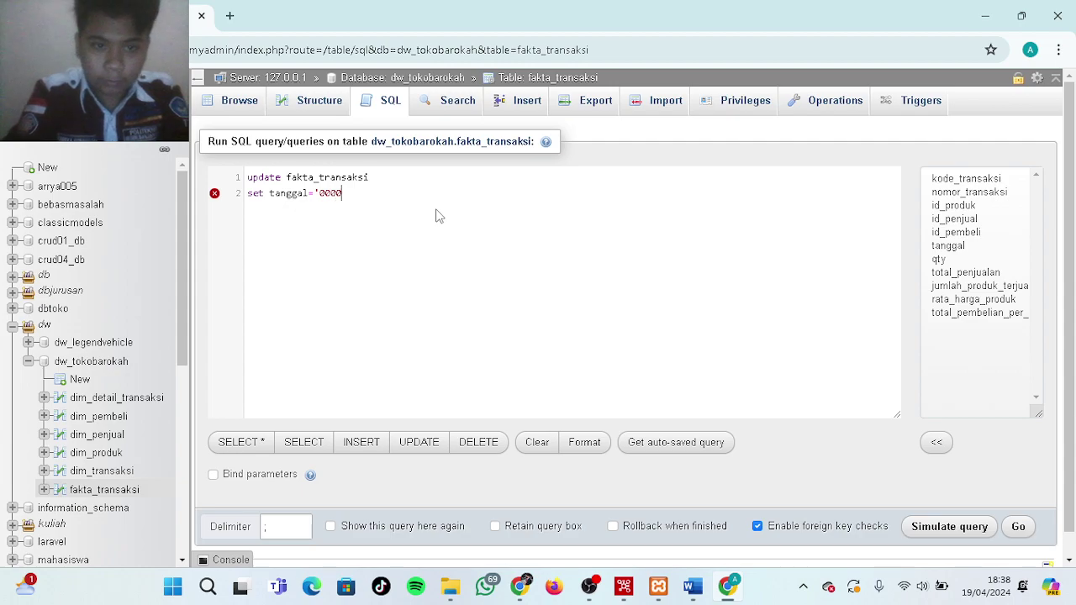
type("-000")
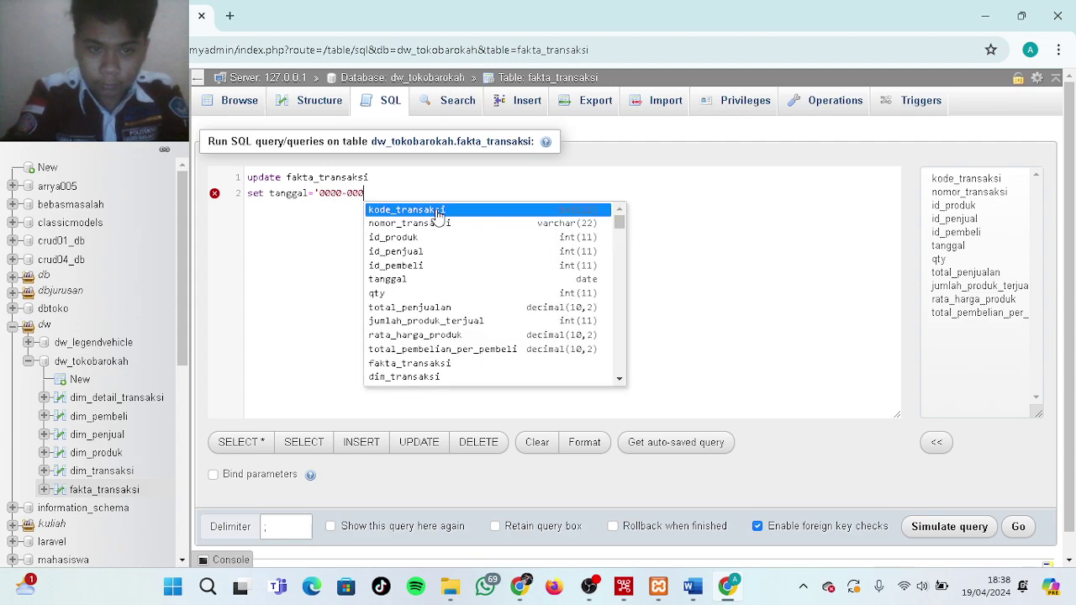
key("BackSpace")
type("-00")
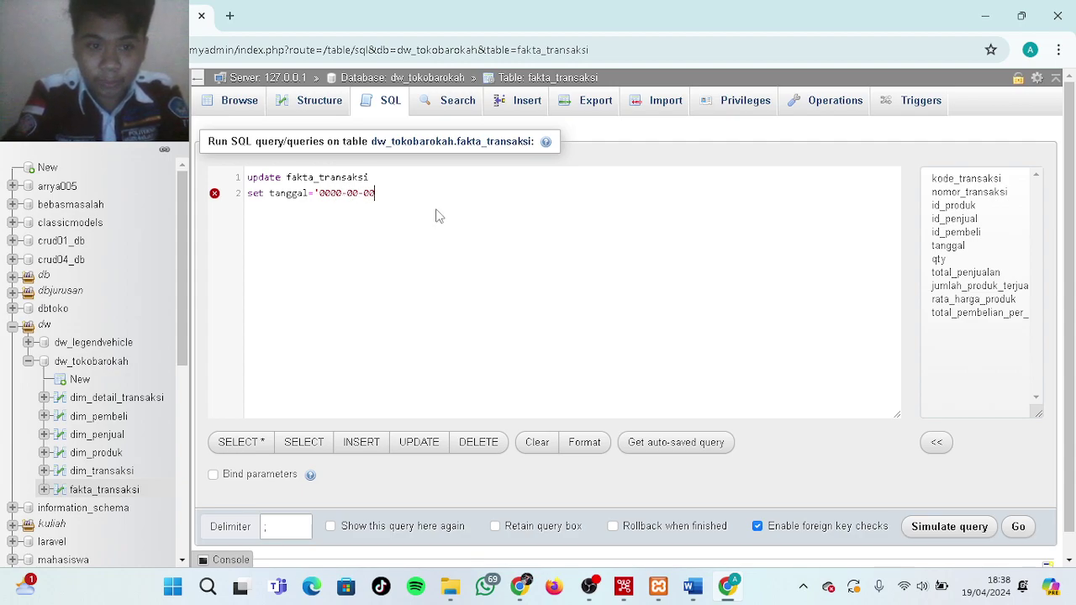
type("';")
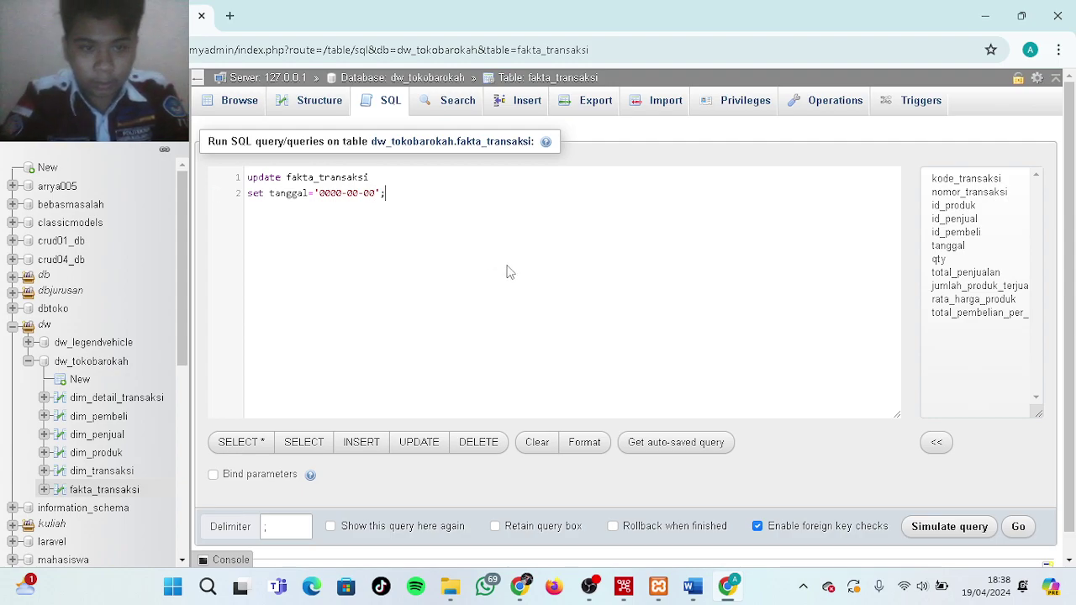
Compare the update statement with the ChatGPT example once more and run it on fakta_transaksi
scroll(547, 391, "down", 1)
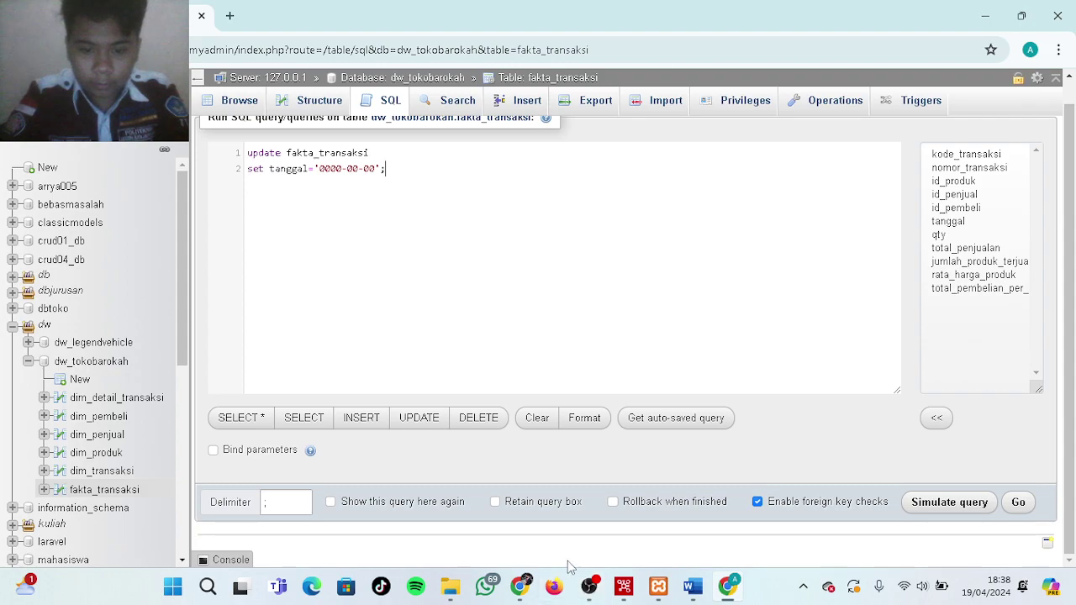
left_click(519, 586)
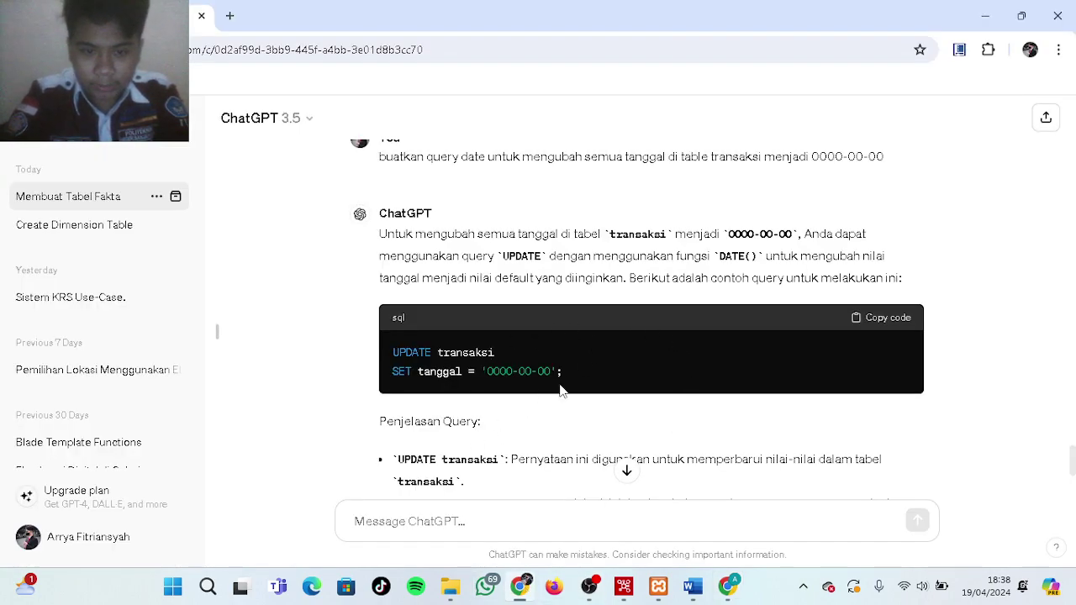
left_click(997, 16)
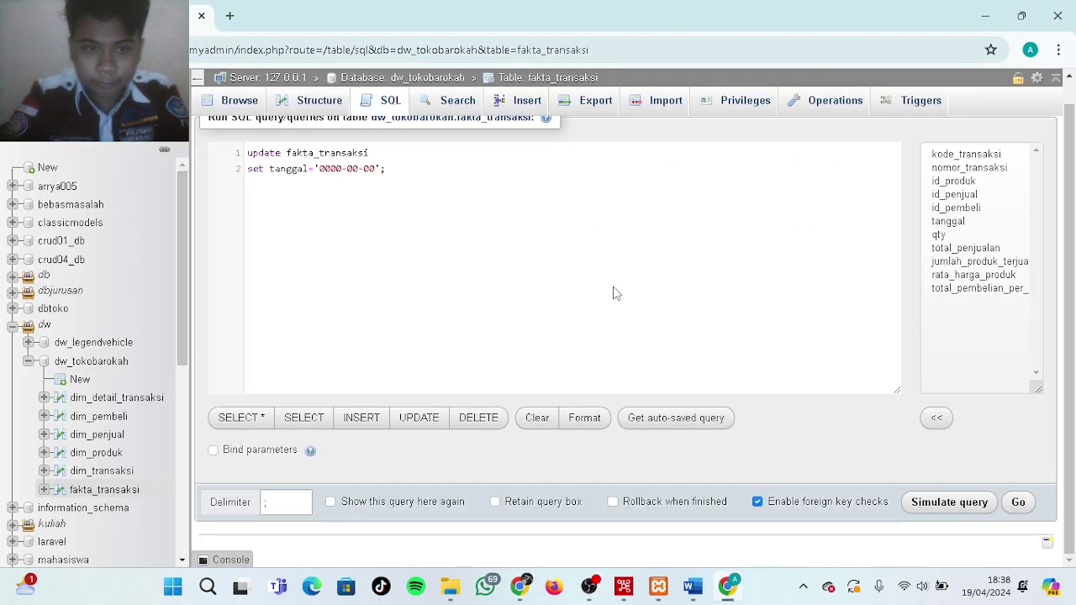
left_click(1020, 503)
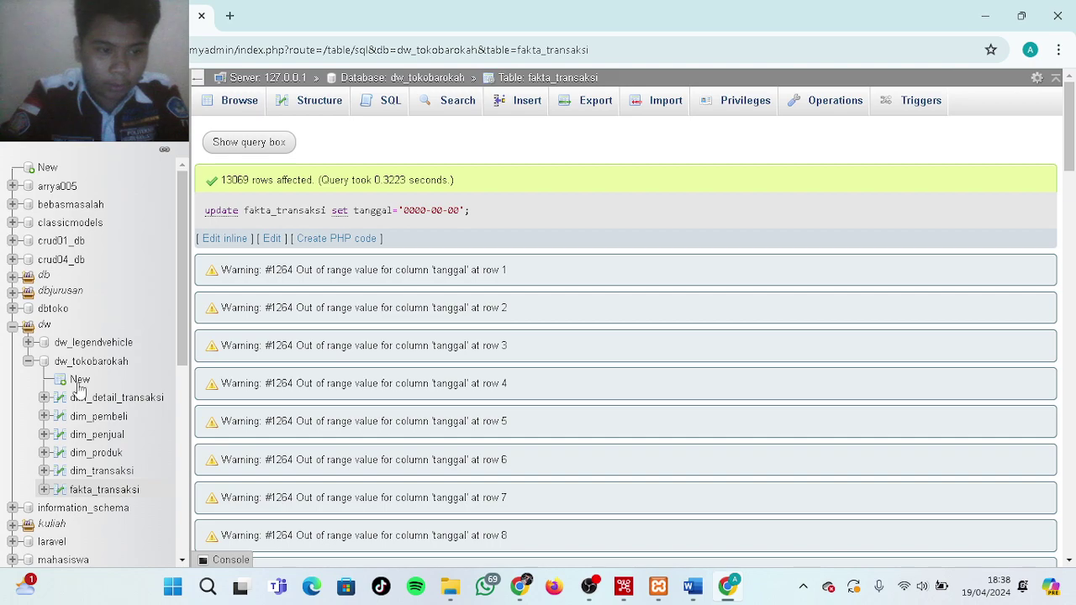
Browse the fakta_transaksi table and examine the tanggal values and the remaining columns through total_pembelian_per_pembeli
left_click(110, 491)
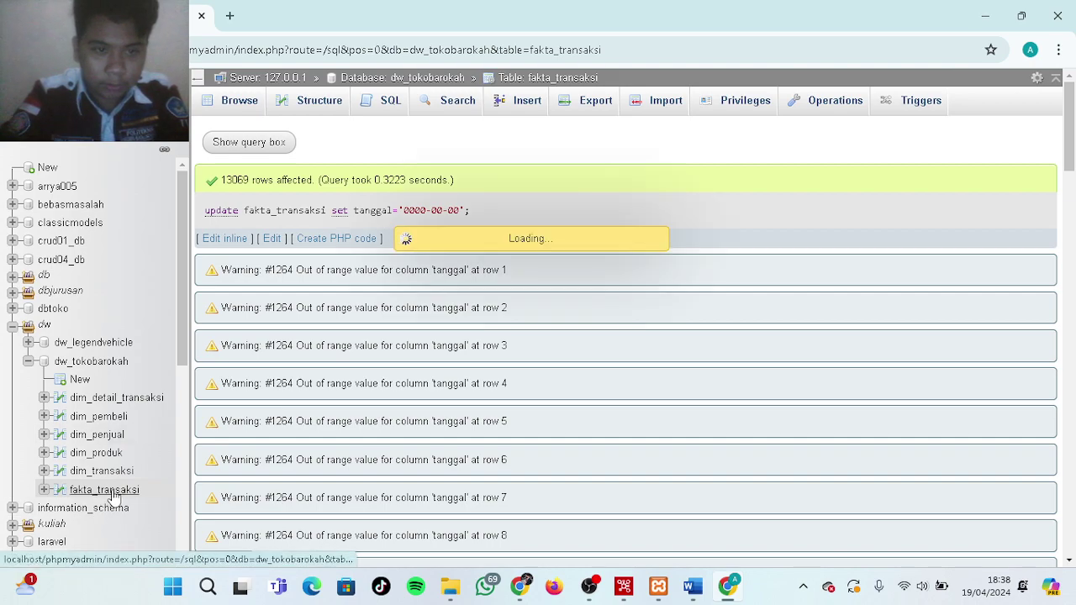
scroll(626, 200, "down", 2)
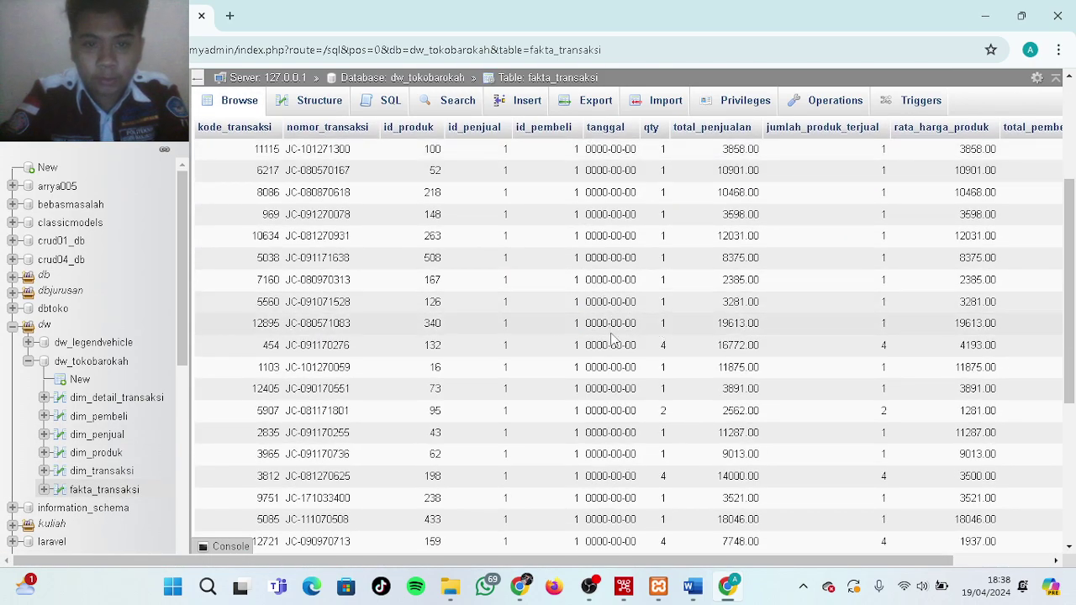
scroll(626, 199, "down", 1)
scroll(560, 325, "up", 4)
scroll(416, 315, "down", 3)
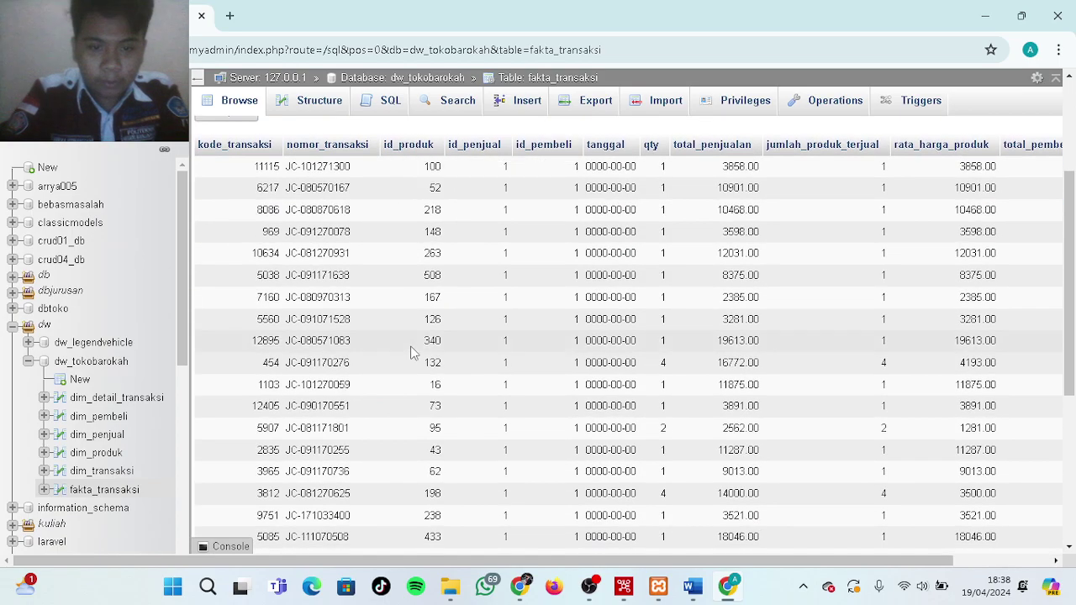
scroll(416, 315, "up", 3)
scroll(418, 314, "right", 1)
scroll(418, 313, "right", 1)
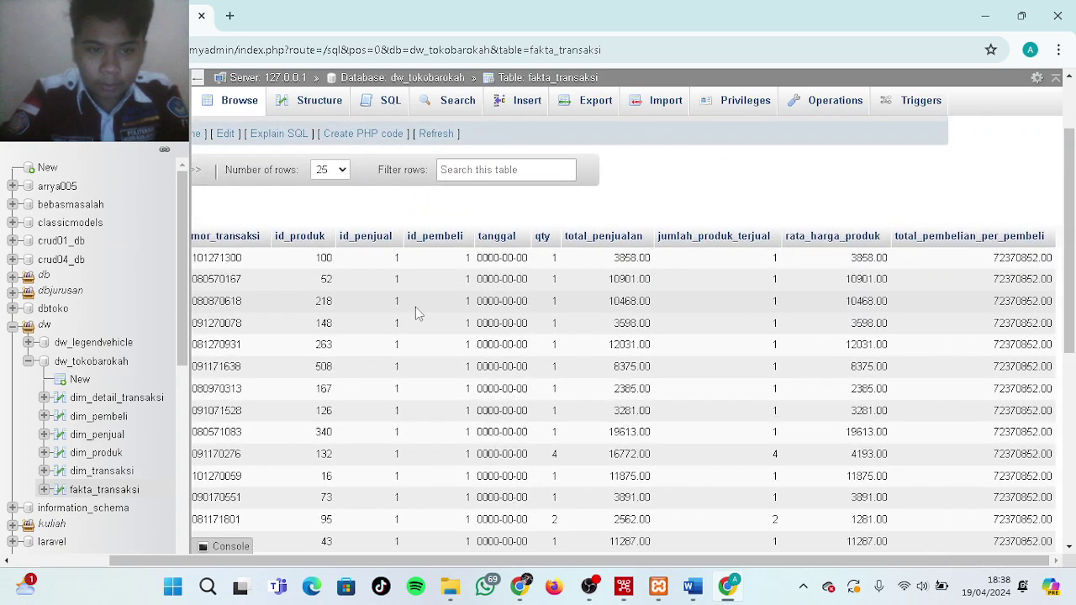
Check the remaining rows on the first page of fakta_transaksi, from kode_transaksi through rata_harga_produk
scroll(417, 314, "down", 5)
scroll(418, 313, "left", 2)
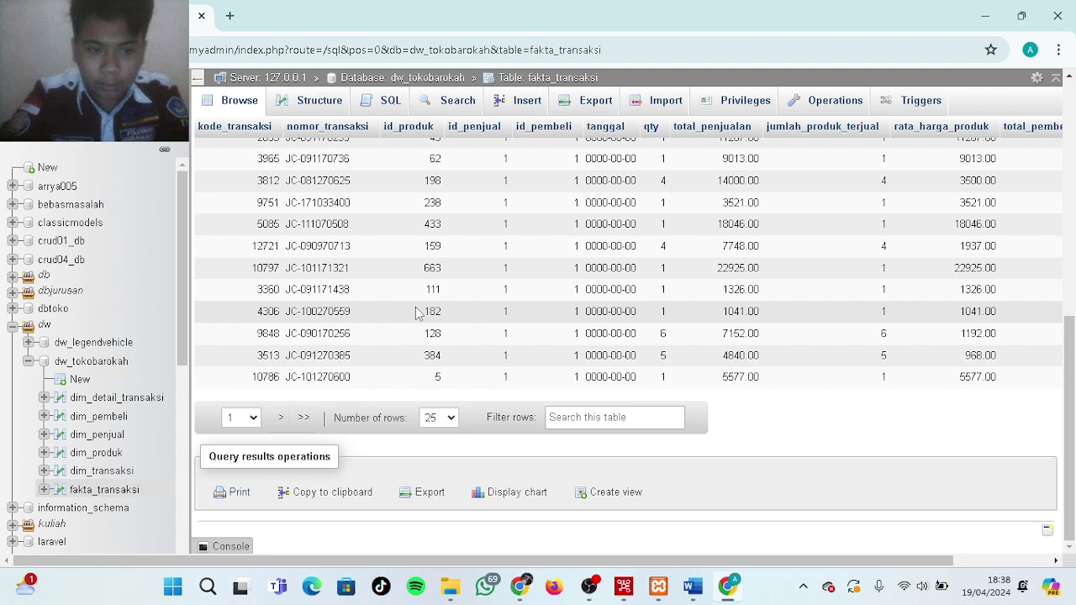
scroll(416, 312, "up", 5)
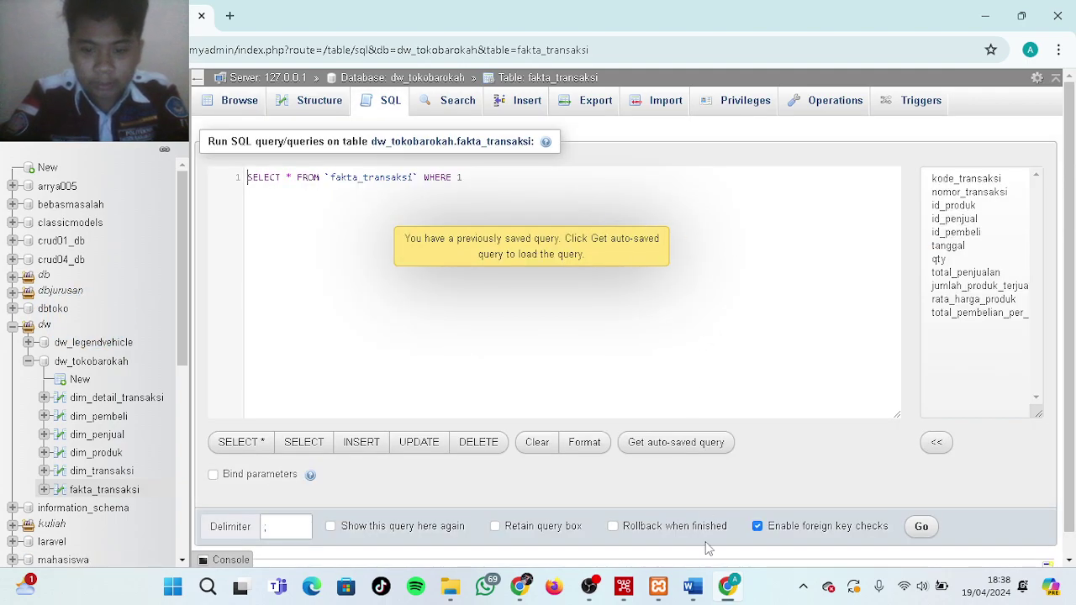
Switch to the UTS BI document in Word and review the database design, table lists, KPIs and warehouse schema answers, ending at the title header
left_click(693, 586)
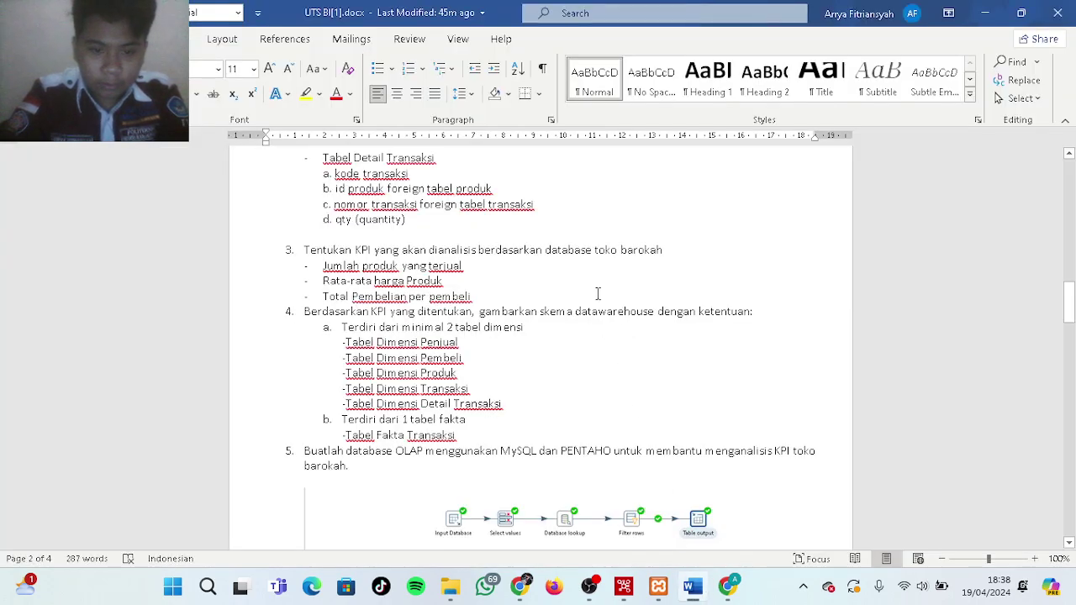
scroll(637, 398, "down", 4)
scroll(598, 300, "up", 10)
scroll(598, 300, "up", 9)
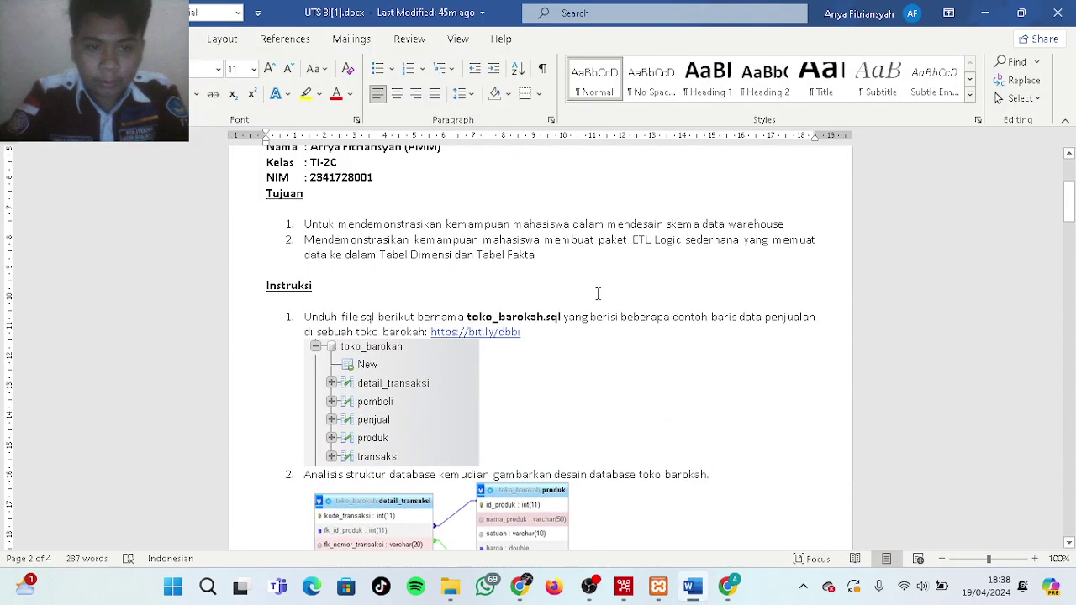
scroll(598, 295, "down", 3)
scroll(598, 294, "down", 12)
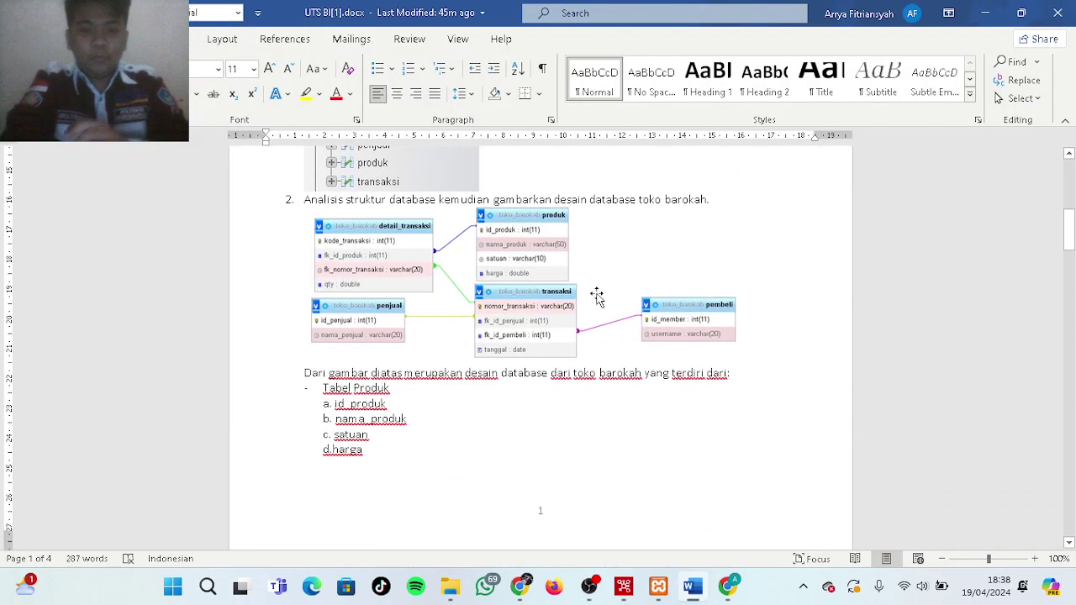
scroll(597, 296, "up", 3)
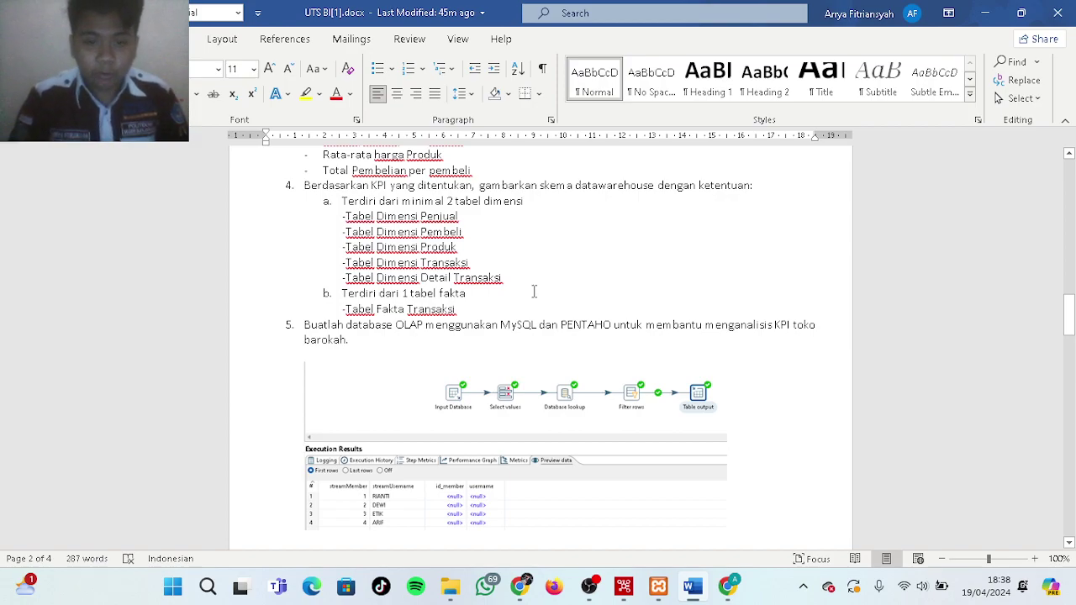
scroll(533, 292, "up", 5)
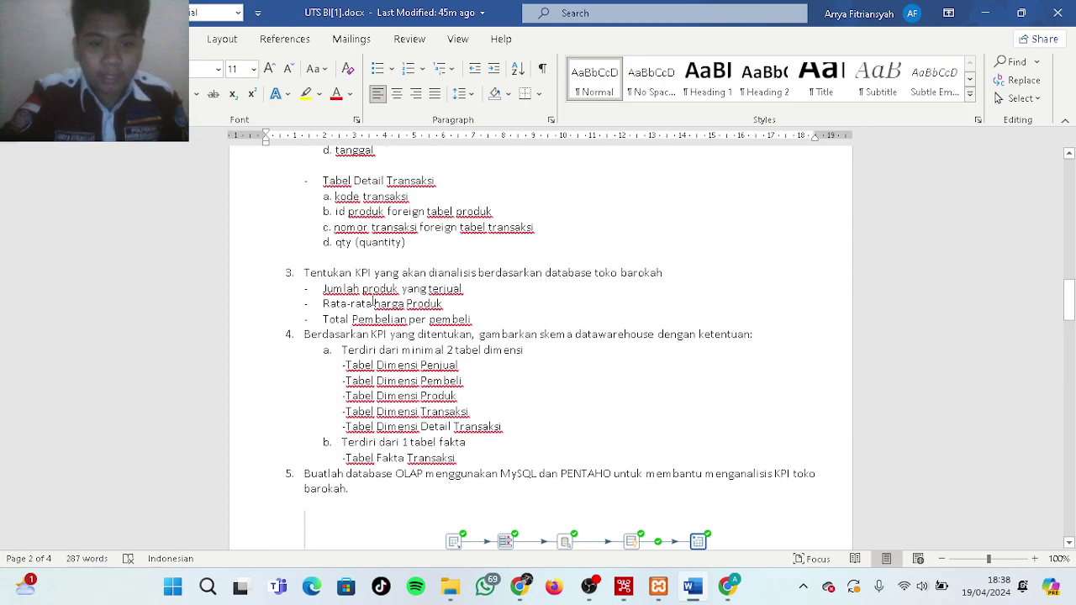
scroll(493, 315, "up", 10)
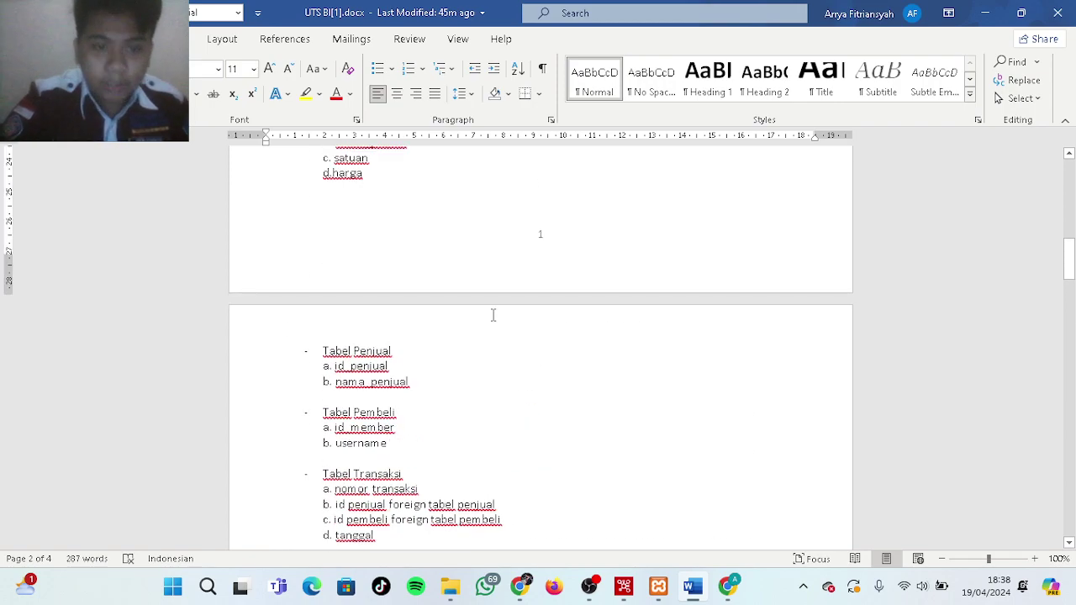
scroll(504, 311, "up", 3)
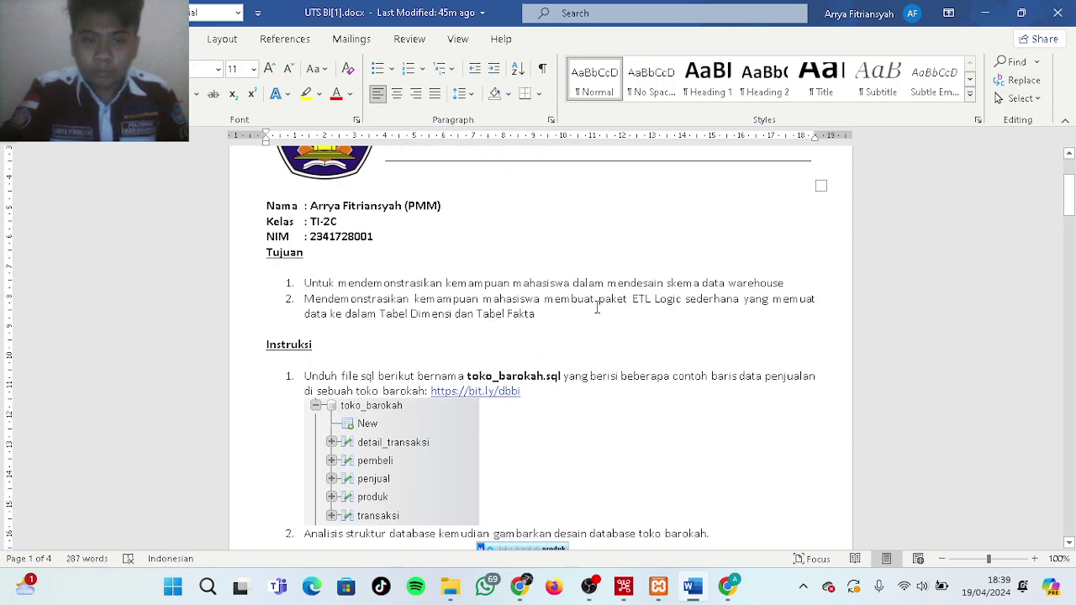
scroll(602, 308, "up", 3)
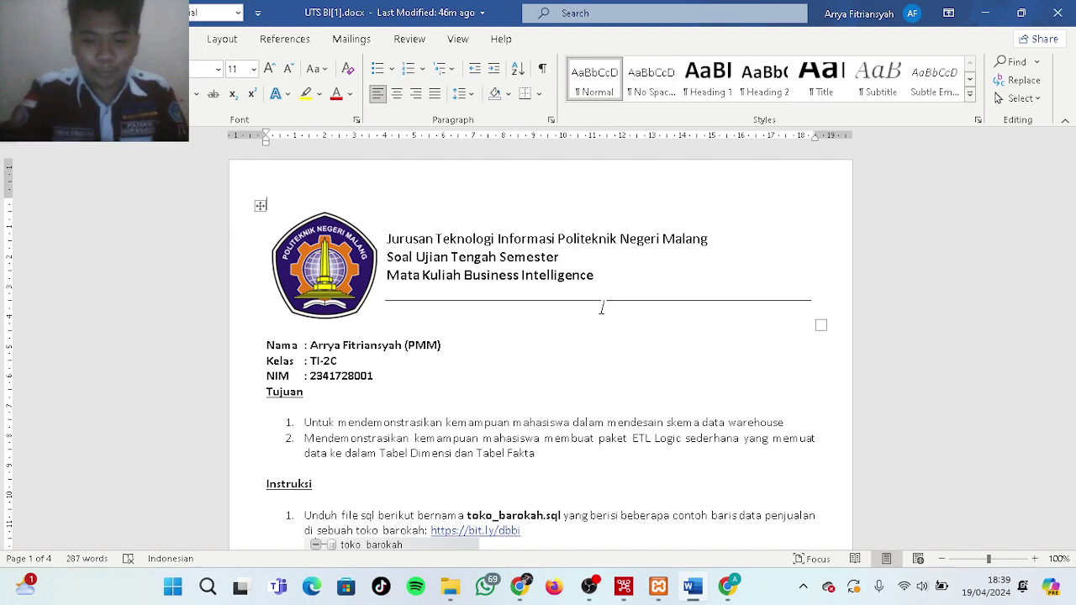
left_click(589, 586)
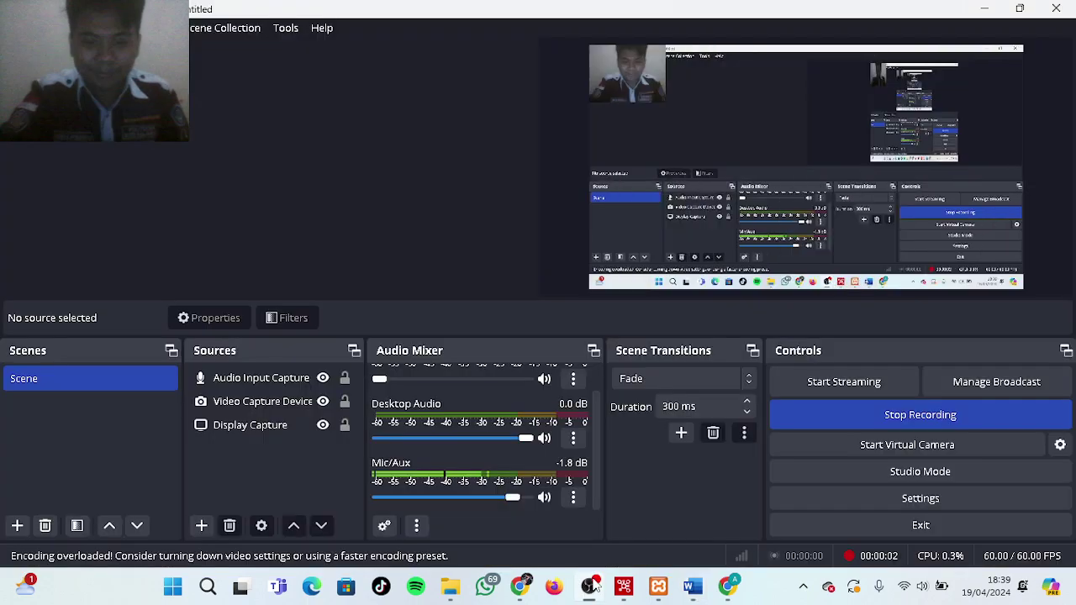